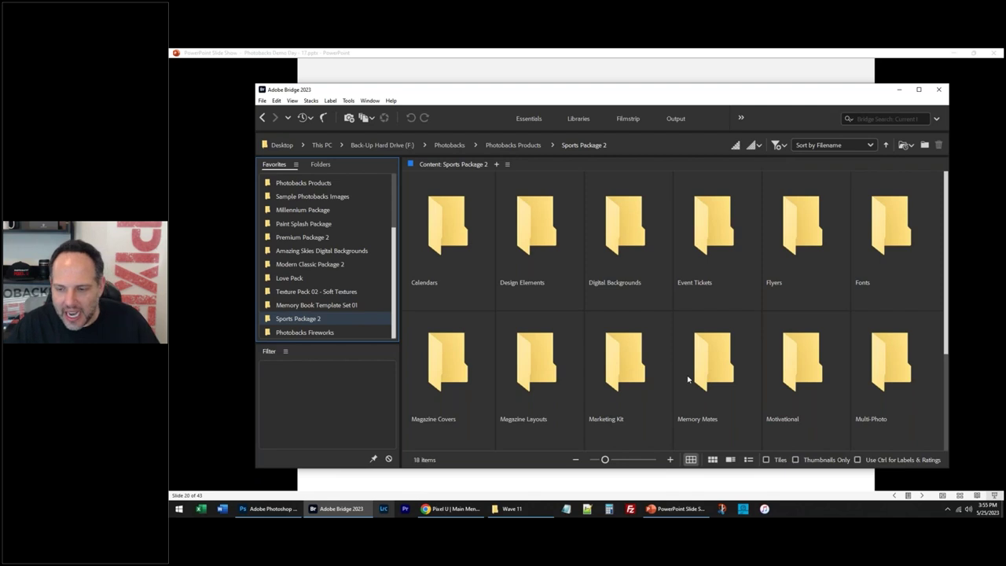
Step: Open the poster template "Sports 2 - Poster (with Mask) - 08.psd" from the Portraits & Posters (with Photo Masks) folder and fit it to the window
scroll(691, 379, down, 2)
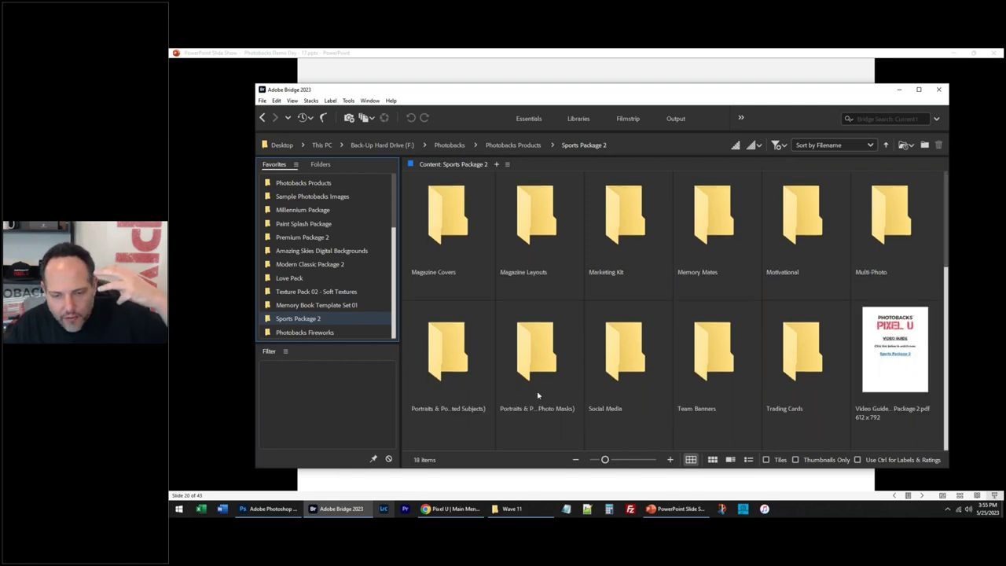
double_click(528, 363)
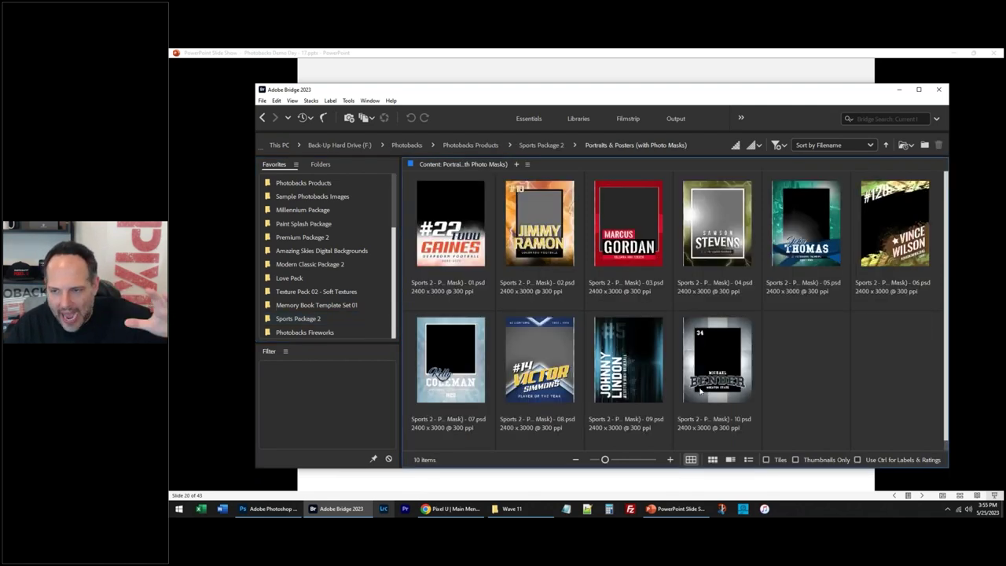
click(538, 362)
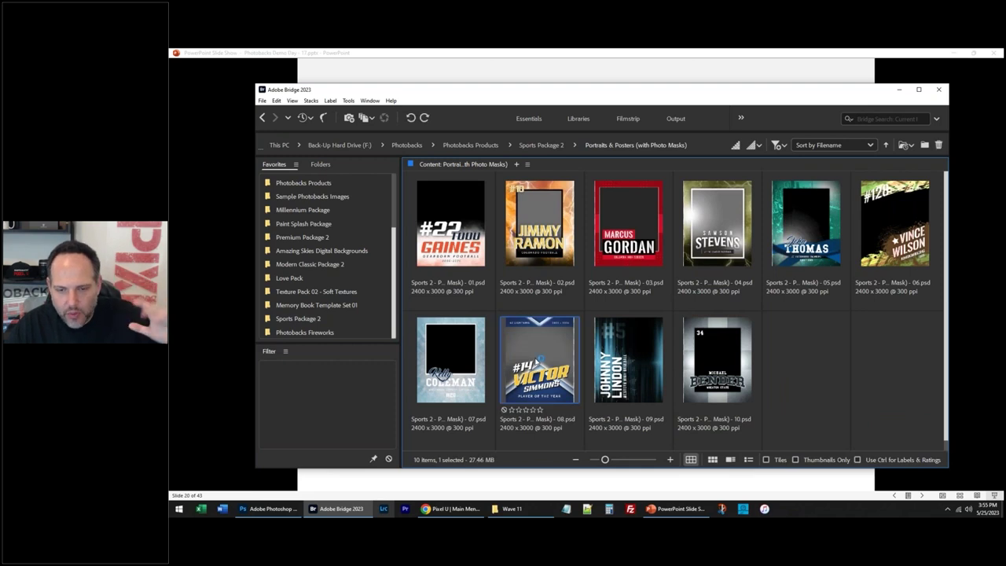
double_click(537, 360)
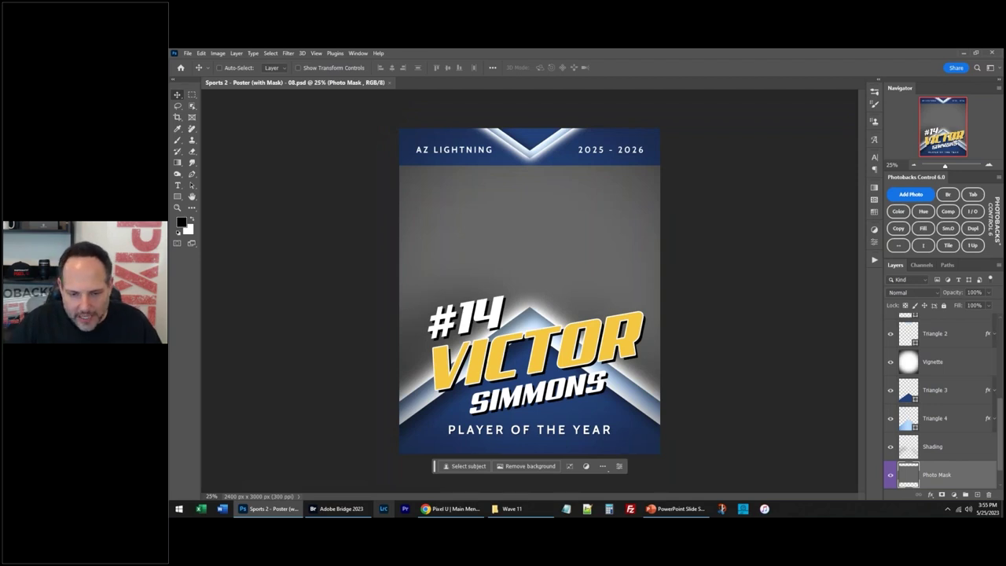
key(ctrl+0)
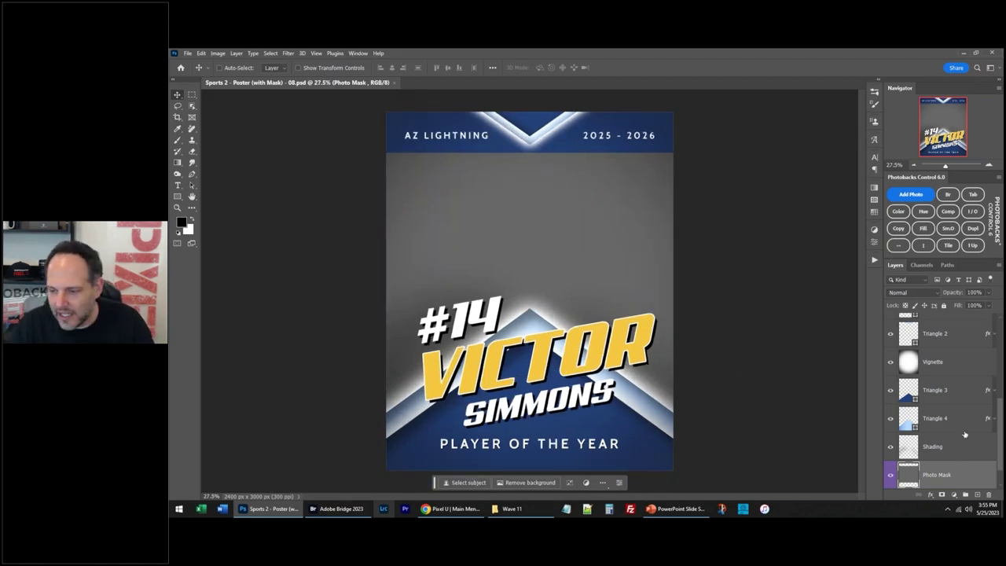
Step: Add the photo Baseball (2).jpg from the Sports Models folder to the poster's photo mask, accepting the existing Camera Raw settings
click(910, 194)
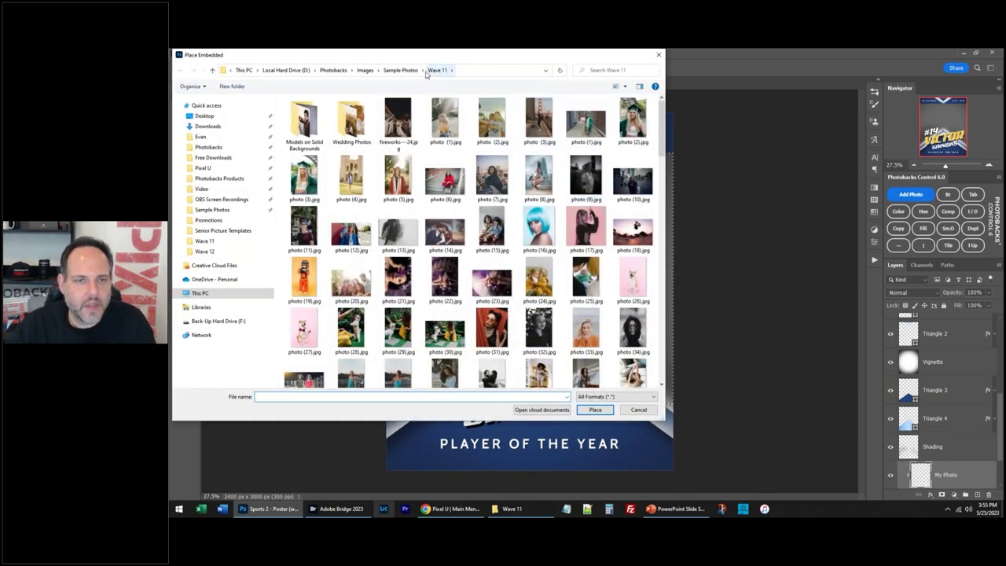
click(422, 70)
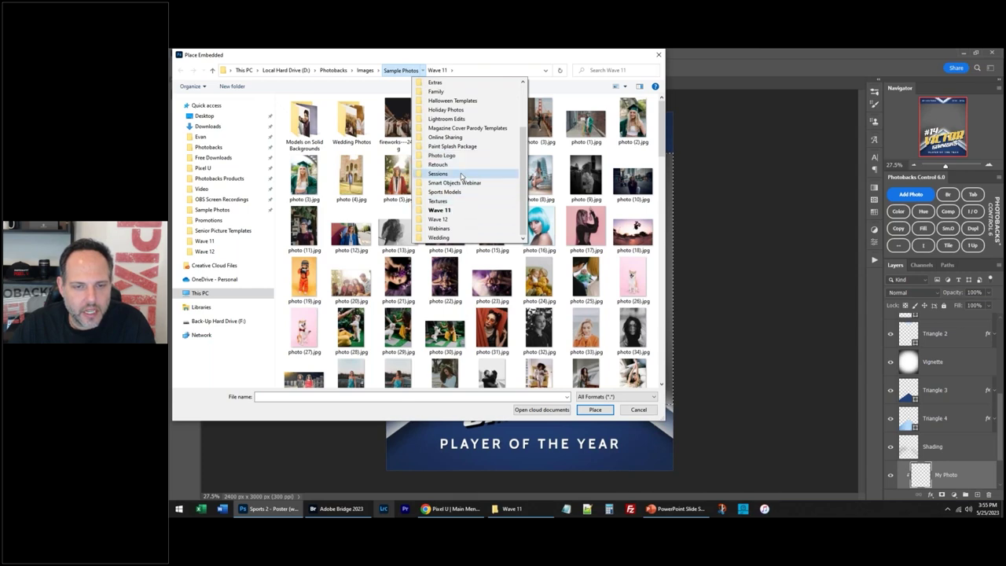
click(461, 192)
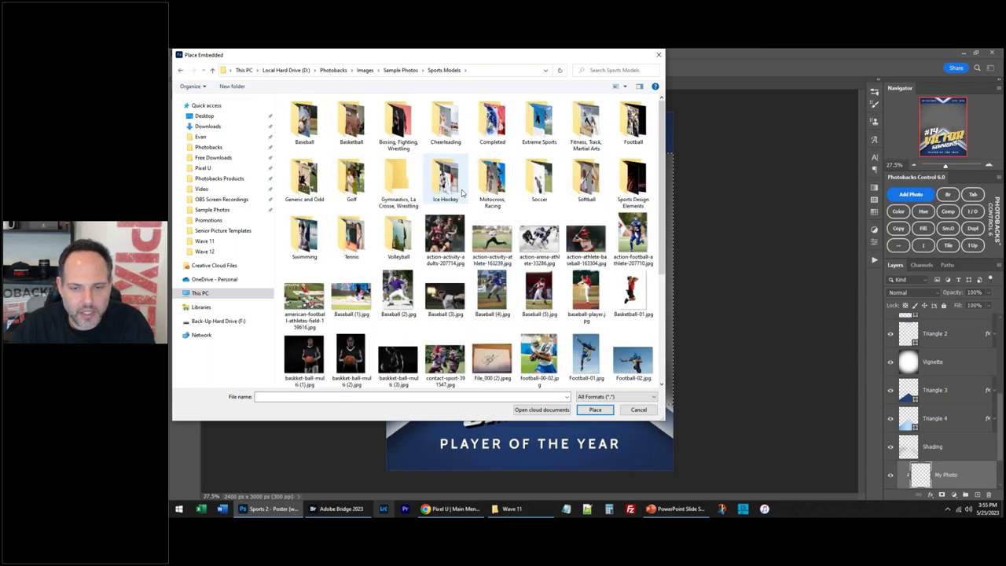
click(398, 293)
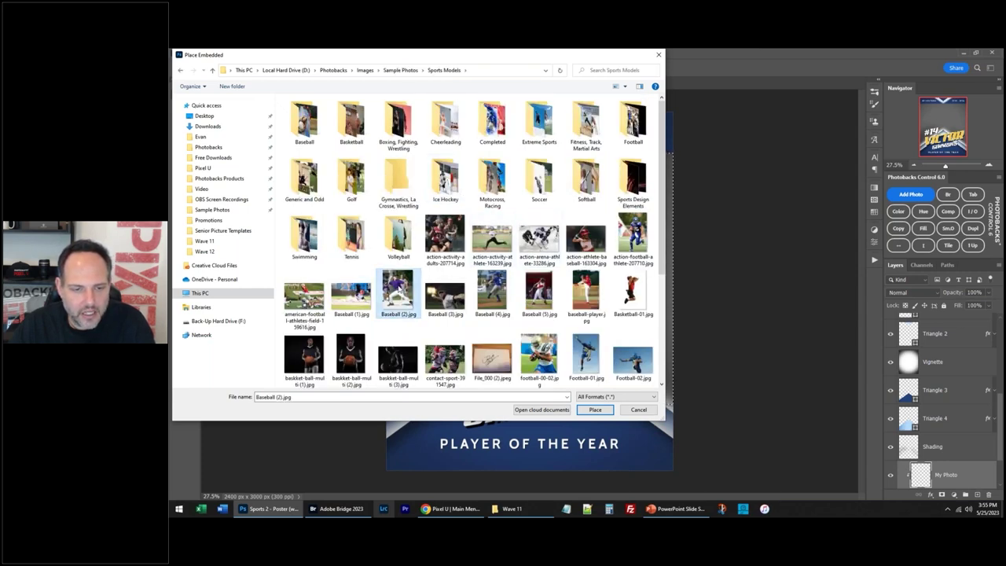
click(595, 409)
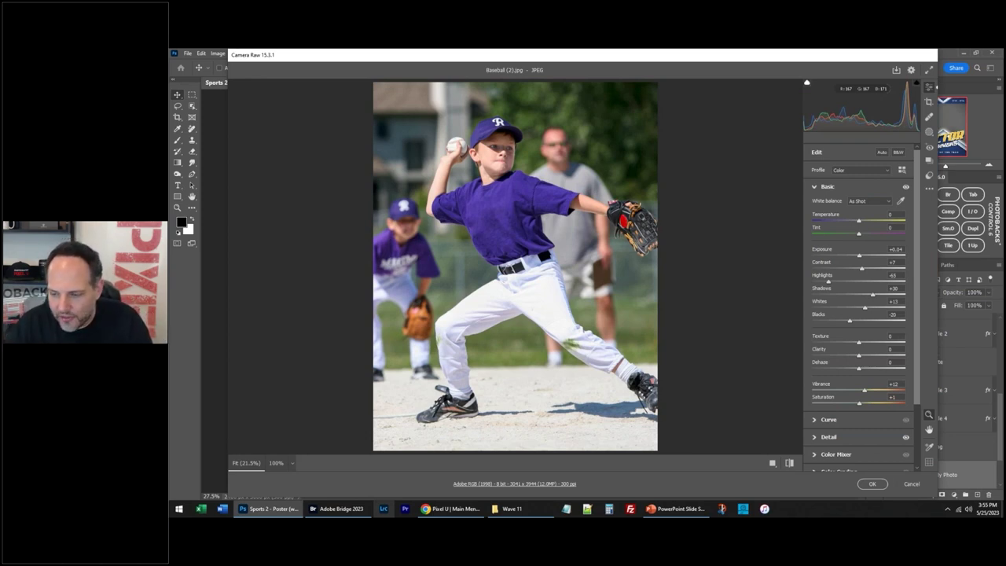
click(872, 483)
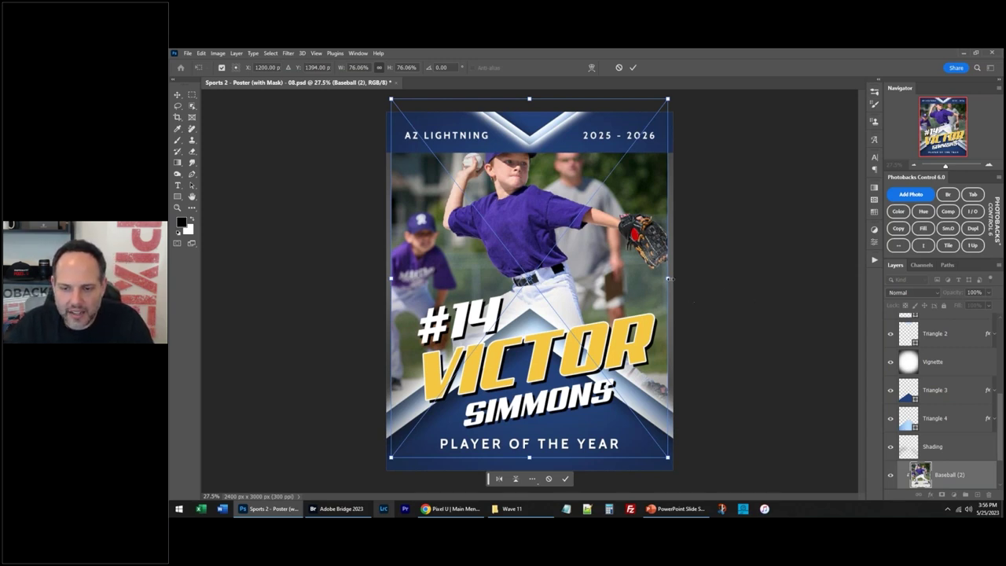
Step: Scale the placed baseball photo to about 79% to span the poster width and lower it so the player's head clears the header
drag(667, 278, 673, 278)
drag(629, 223, 627, 259)
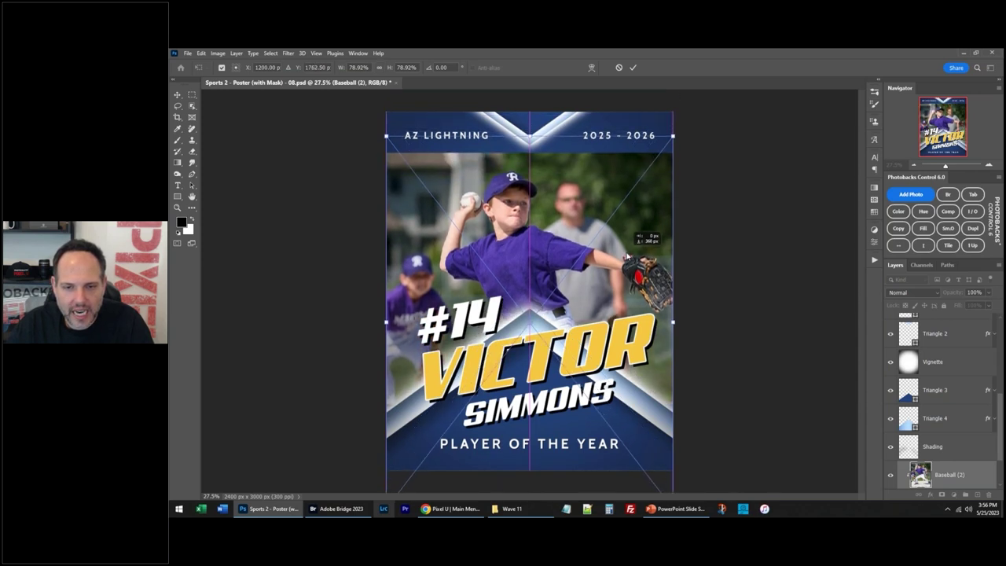
key(Return)
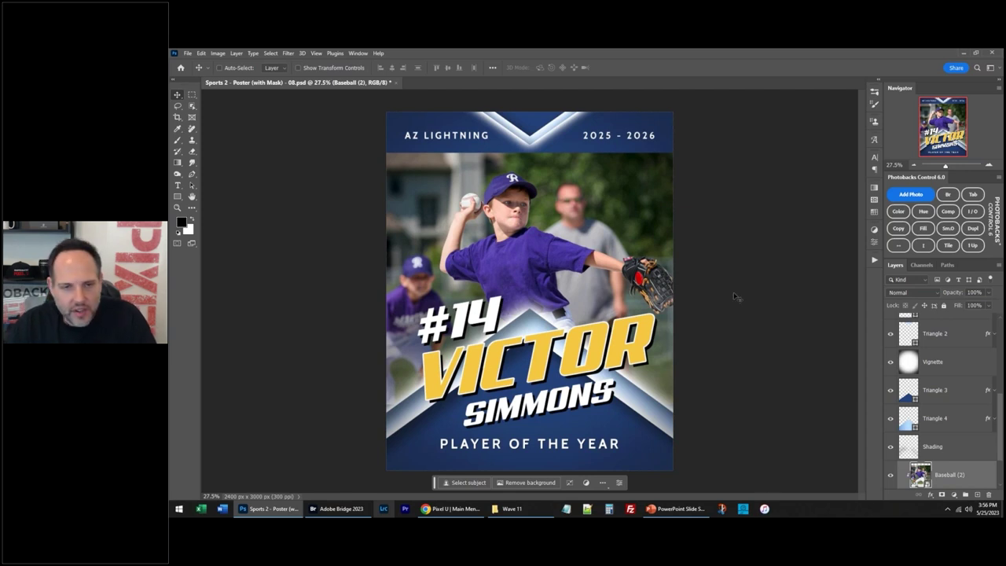
Step: Examine which font the large yellow first-name text layer uses
ctrl+click(539, 124)
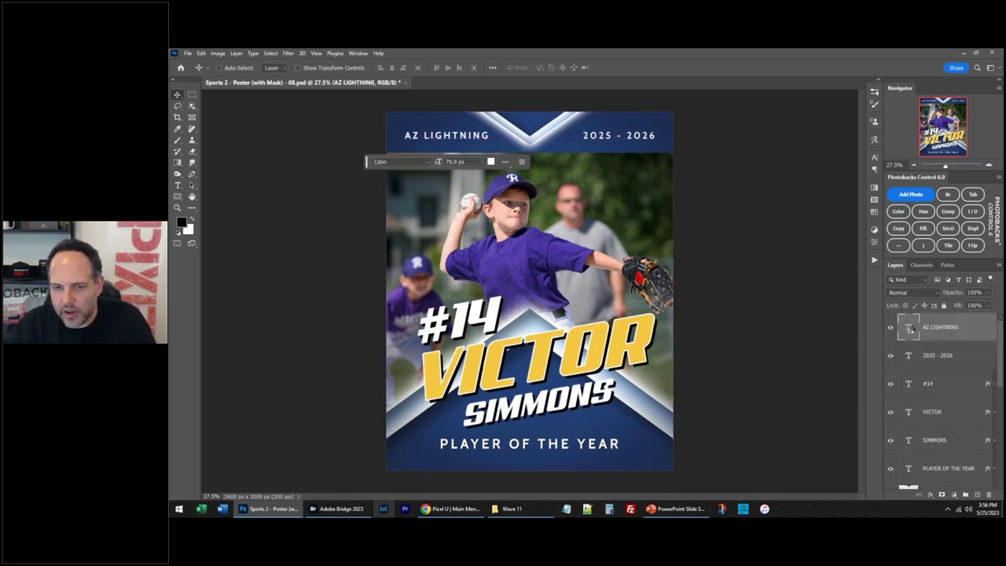
click(910, 412)
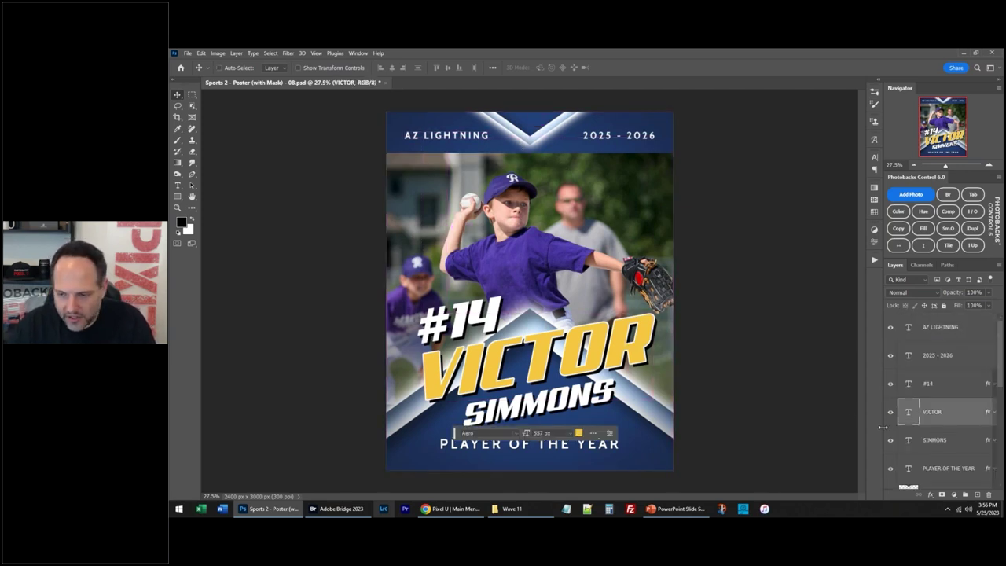
double_click(910, 414)
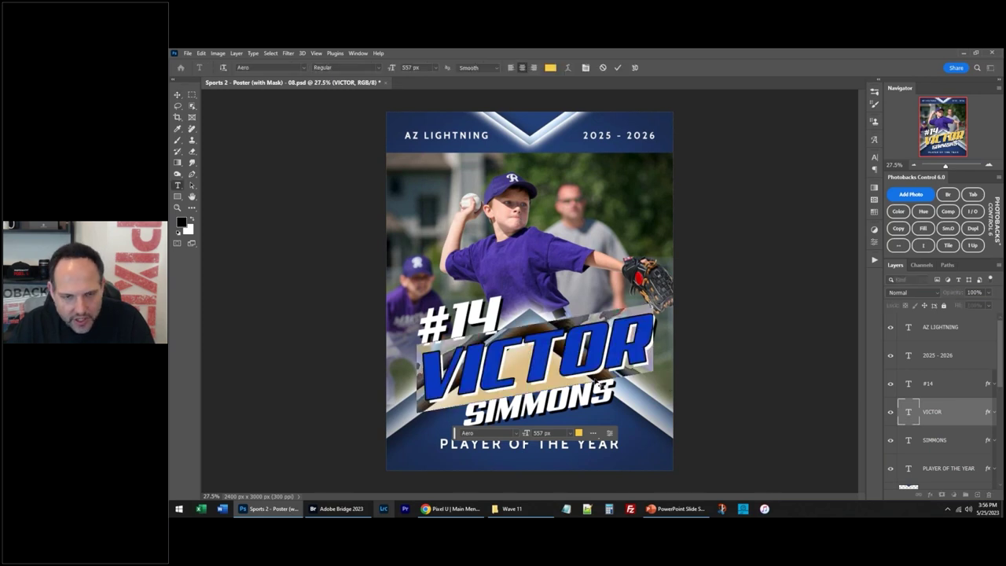
key(ctrl+Return)
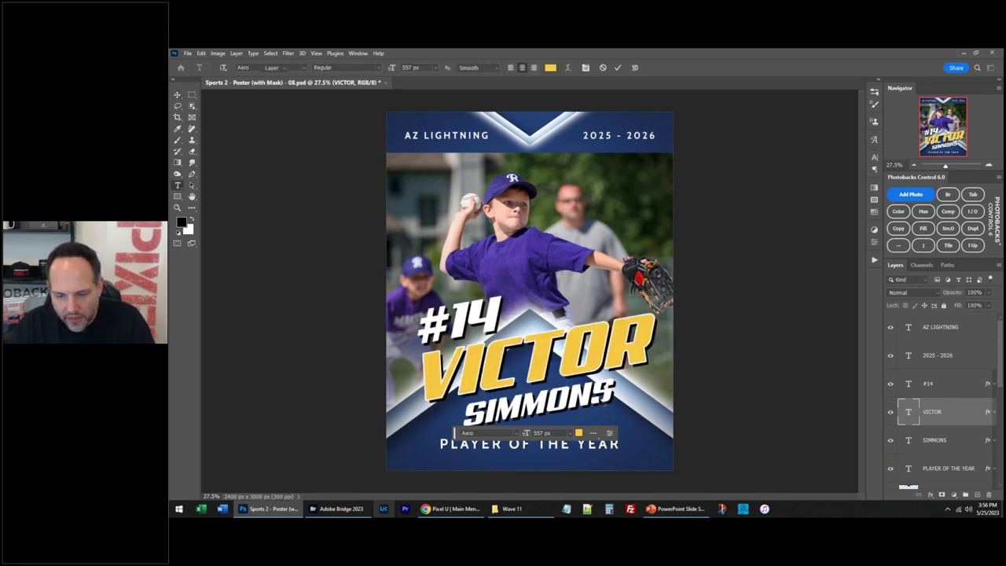
Step: Switch to Adobe Bridge, locate Aero.ttf in Sports Package 2's Fonts folder, check its Open With options, and return to Photoshop
click(340, 509)
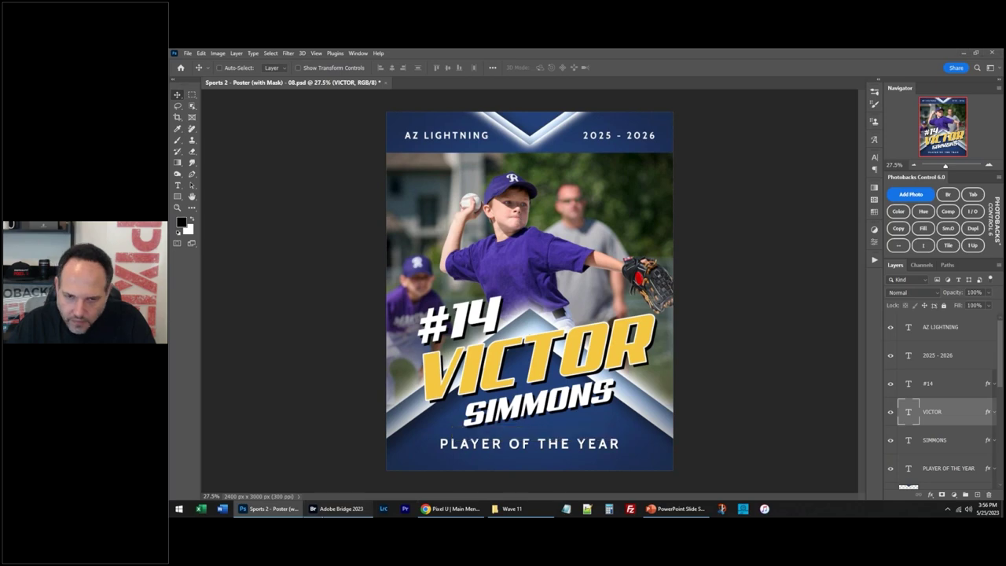
click(575, 145)
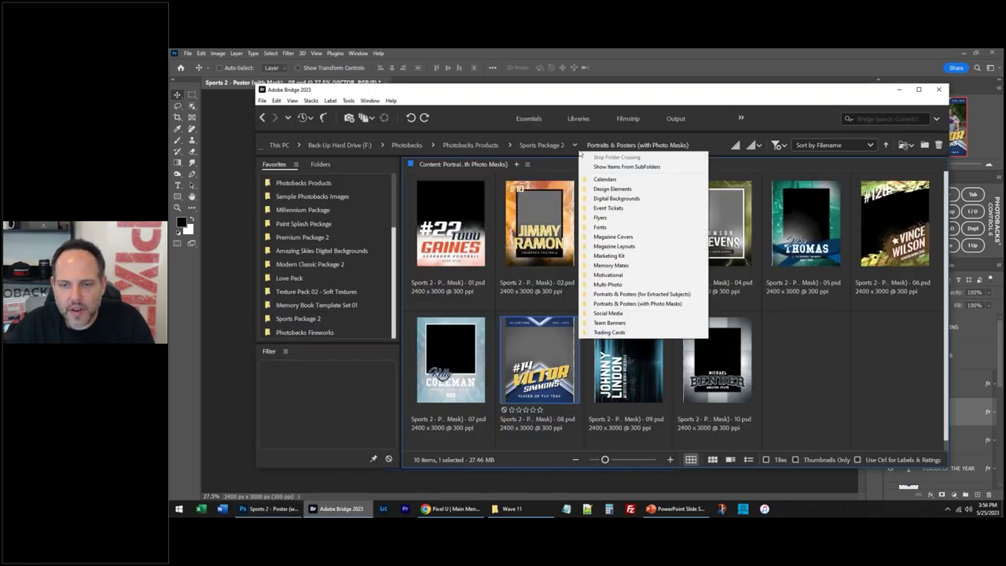
click(618, 228)
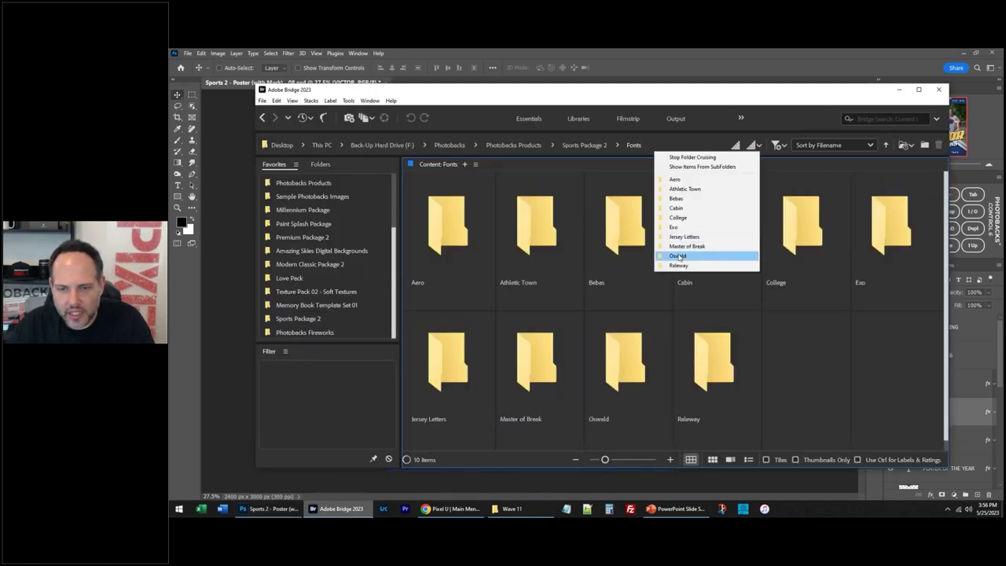
double_click(463, 234)
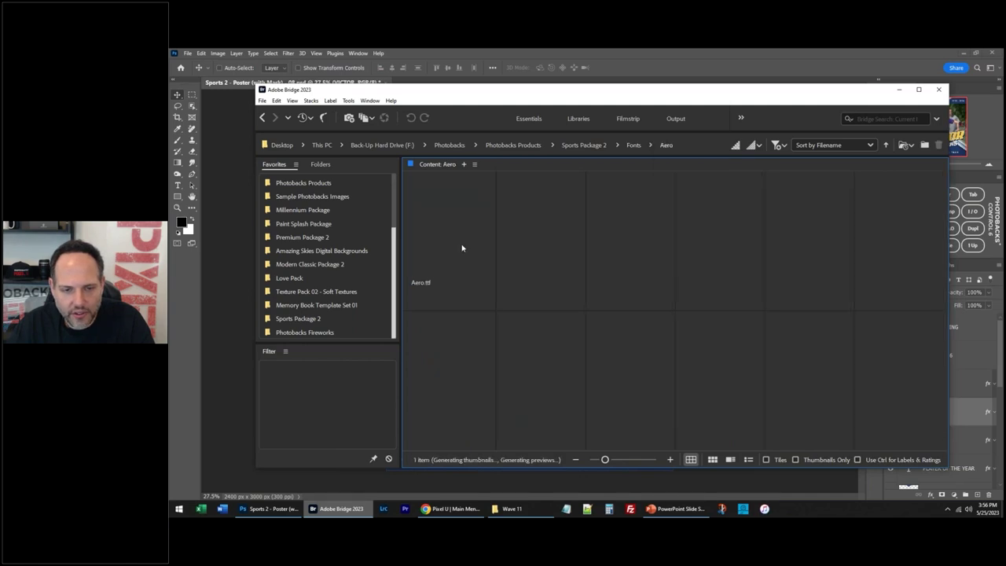
right_click(457, 221)
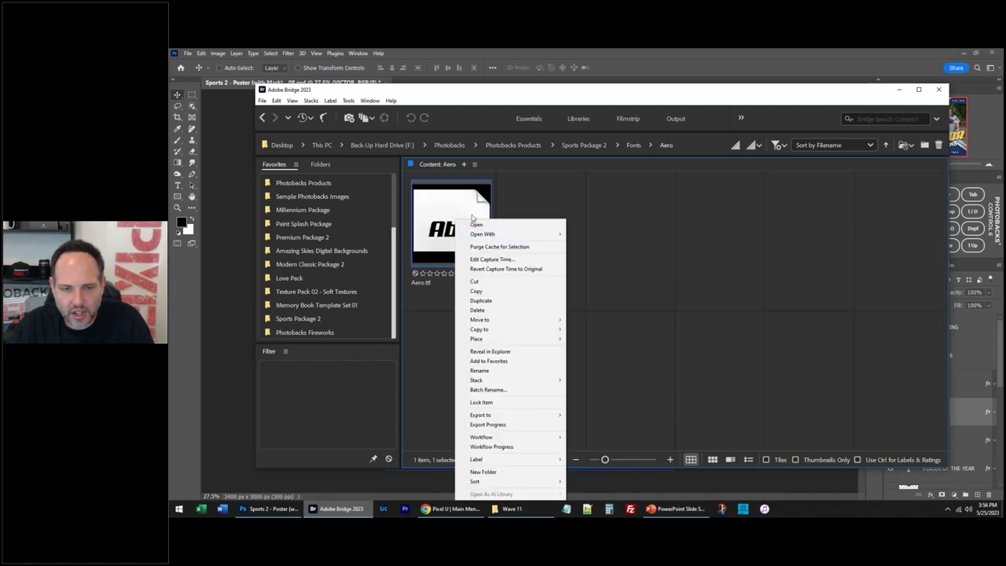
mouse_move(499, 234)
click(614, 239)
click(653, 310)
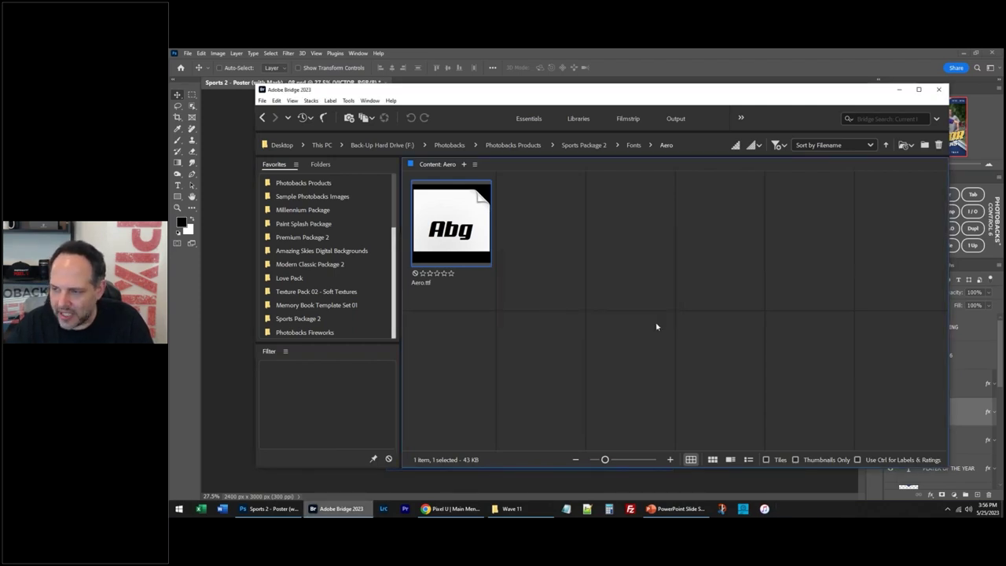
click(245, 278)
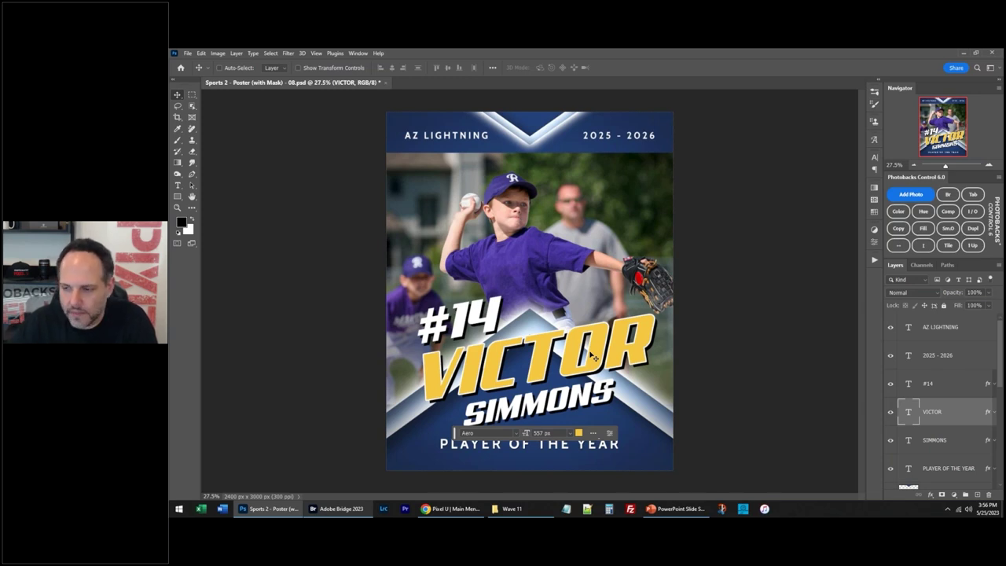
Step: Replace the large yellow first-name text on the poster with the new player's first name in capitals
double_click(910, 412)
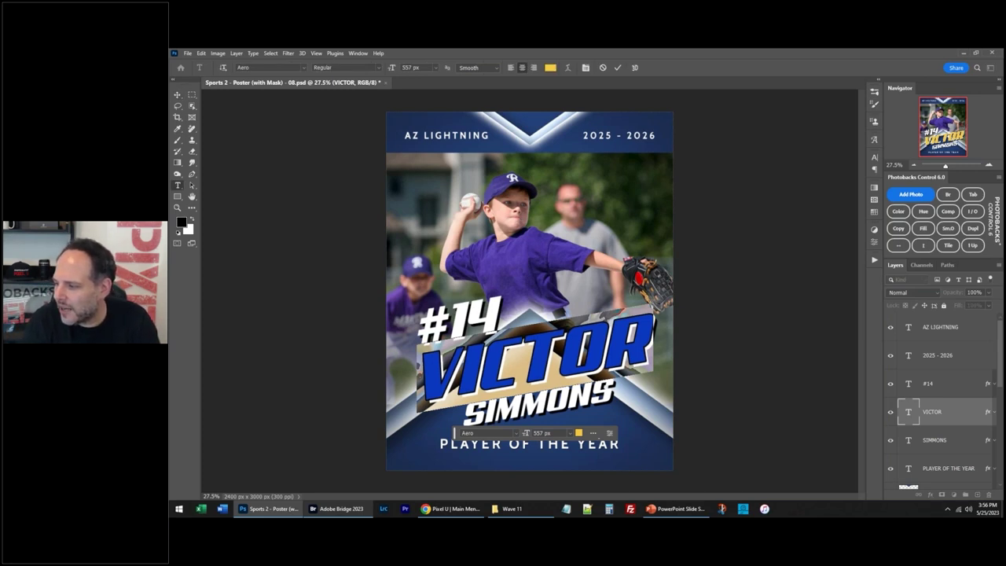
text(Mar)
key(BackSpace)
key(BackSpace)
text(AK)
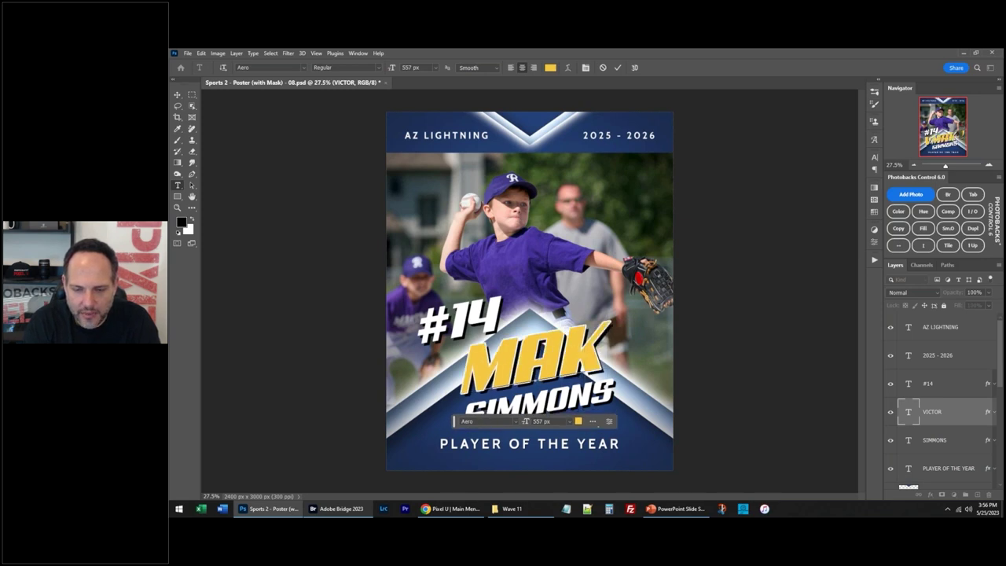
key(BackSpace)
text(RK)
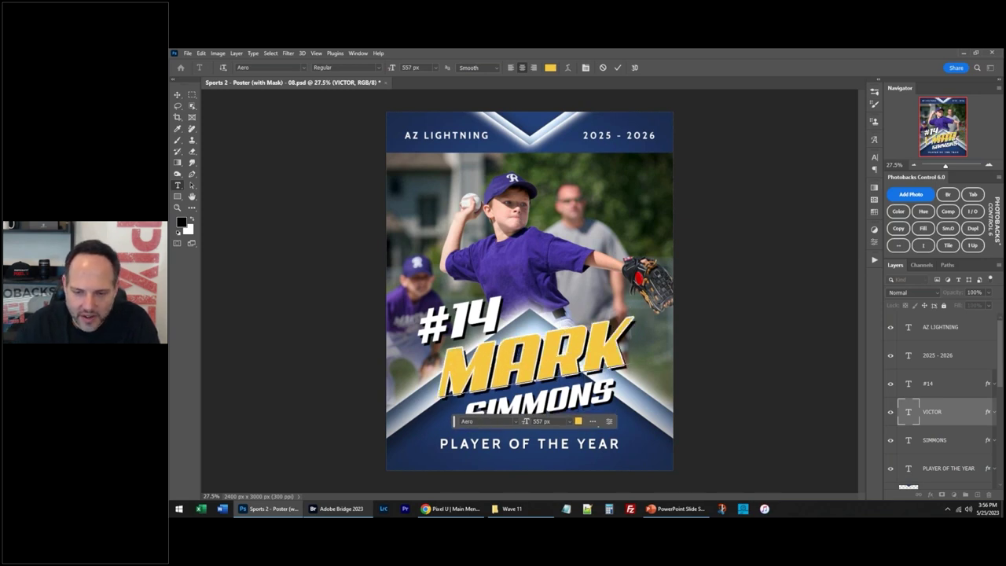
key(ctrl+Return)
key(v)
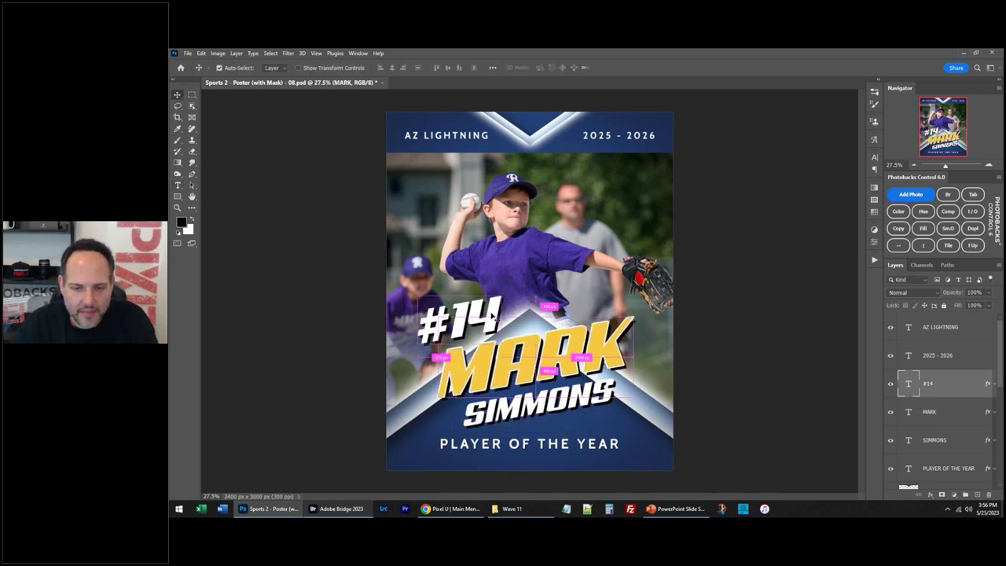
Step: Change the jersey number text above the player's name to #28
key(alt+bracketright)
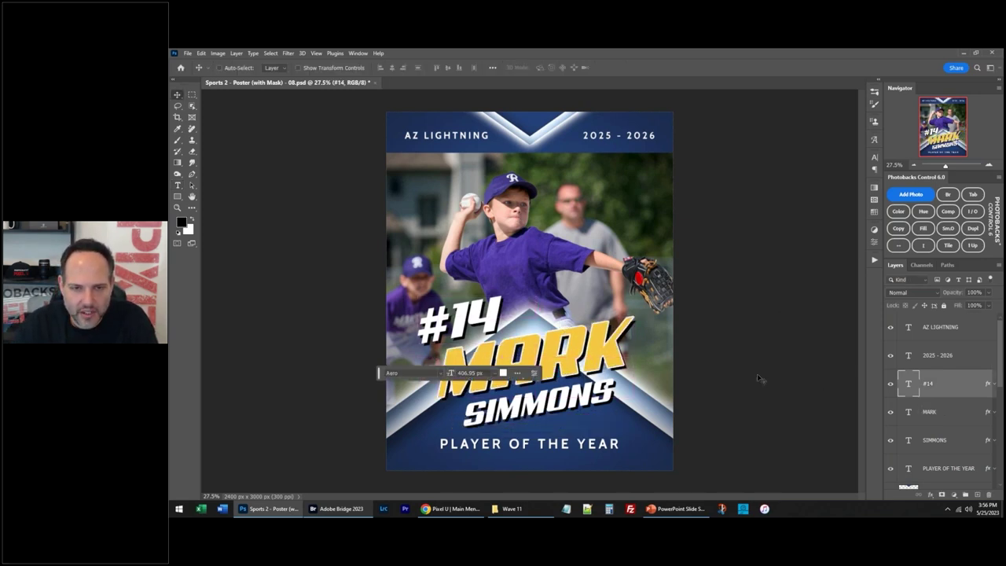
double_click(909, 384)
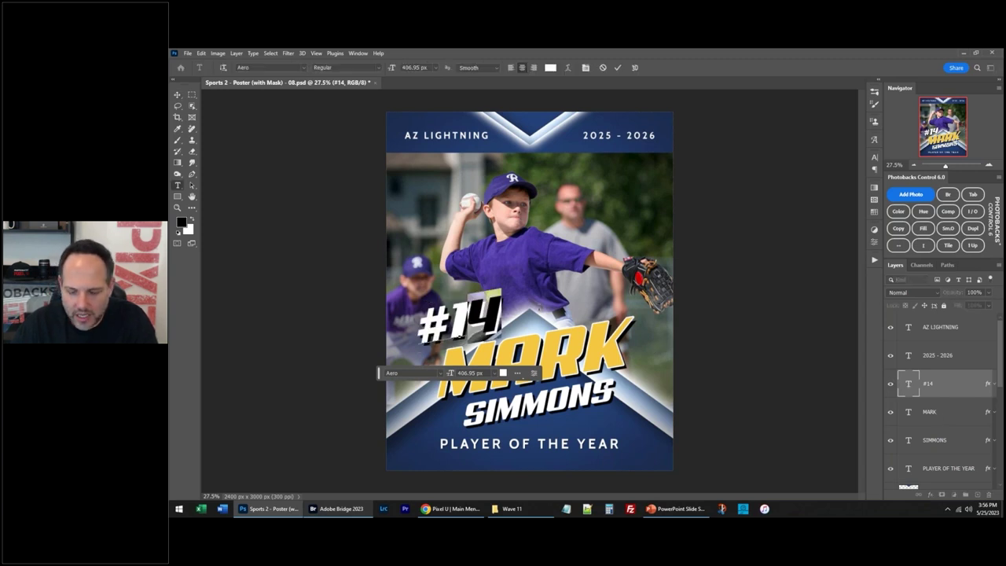
key(BackSpace)
key(BackSpace)
text(28)
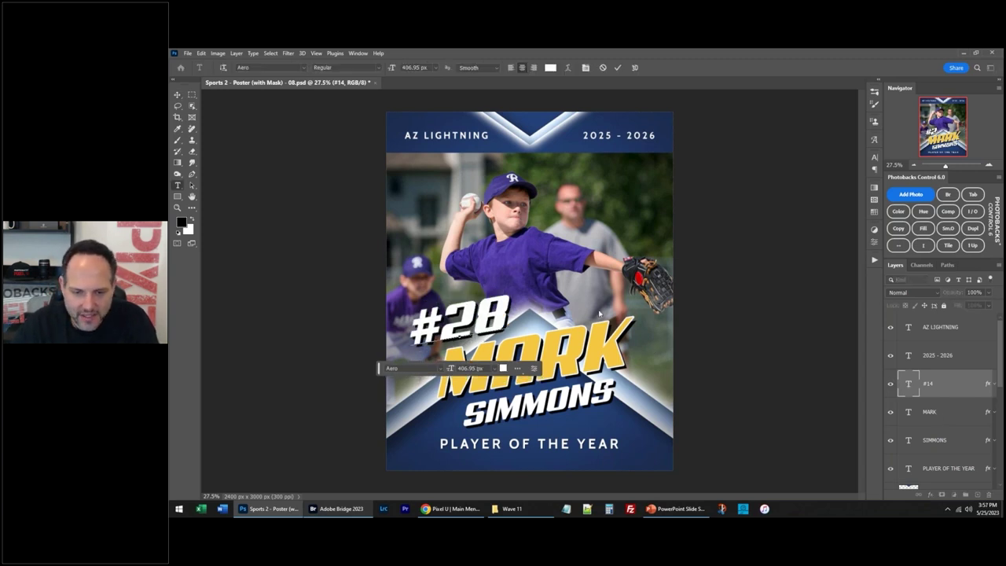
key(ctrl+Return)
key(v)
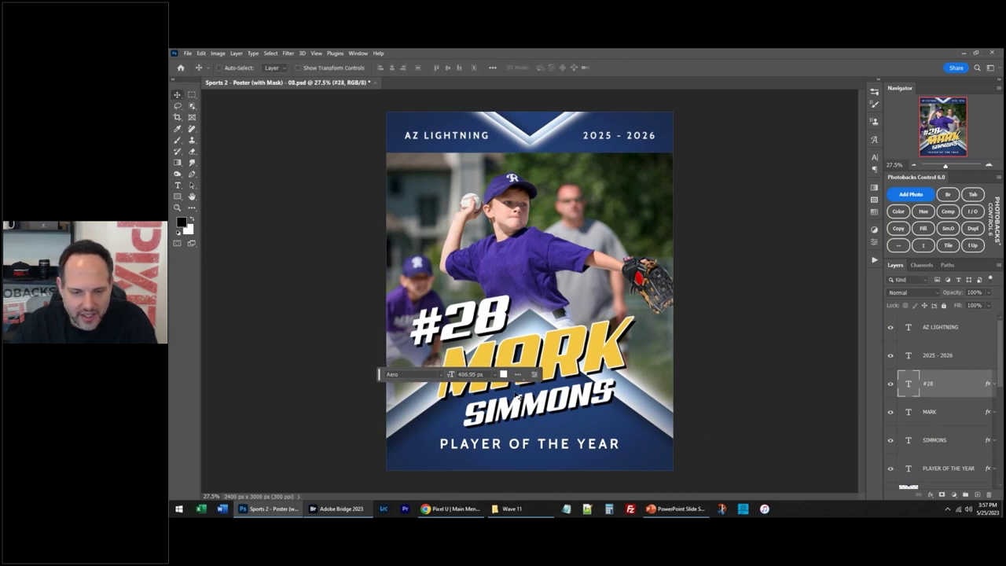
Step: Move the floating text bar off the poster and change the team name in the header to TX BULLDOGS
drag(379, 376, 213, 429)
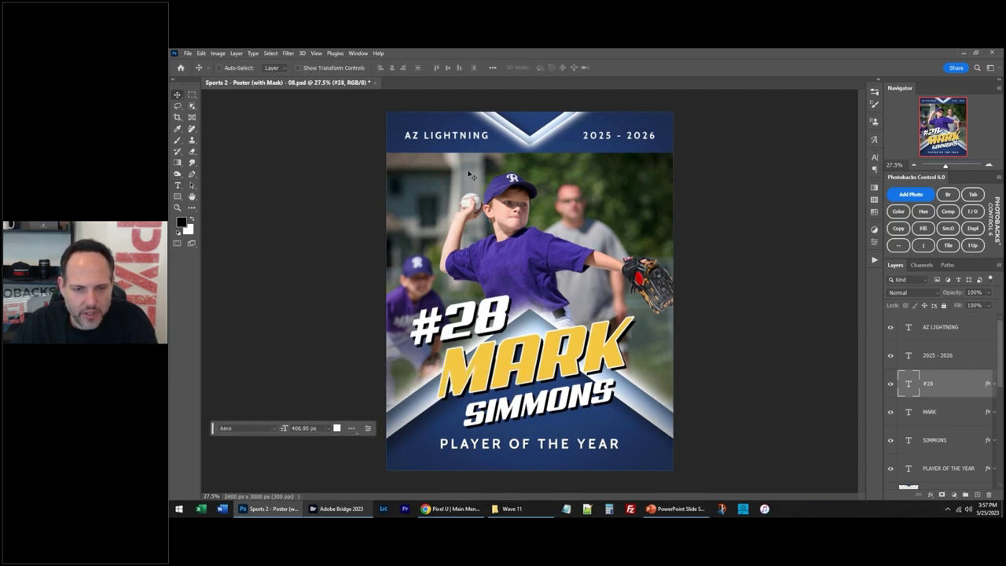
key(ctrl)
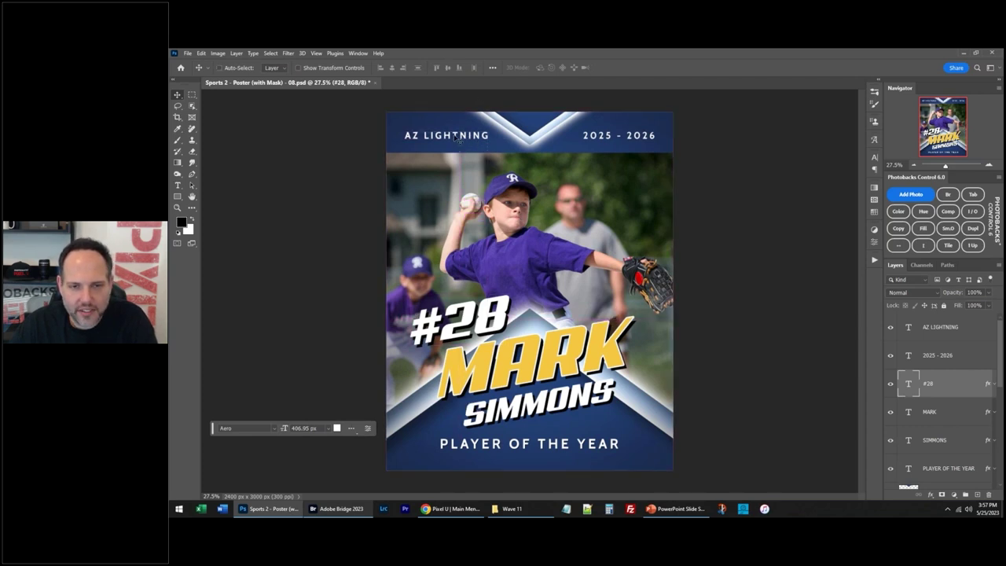
double_click(461, 137)
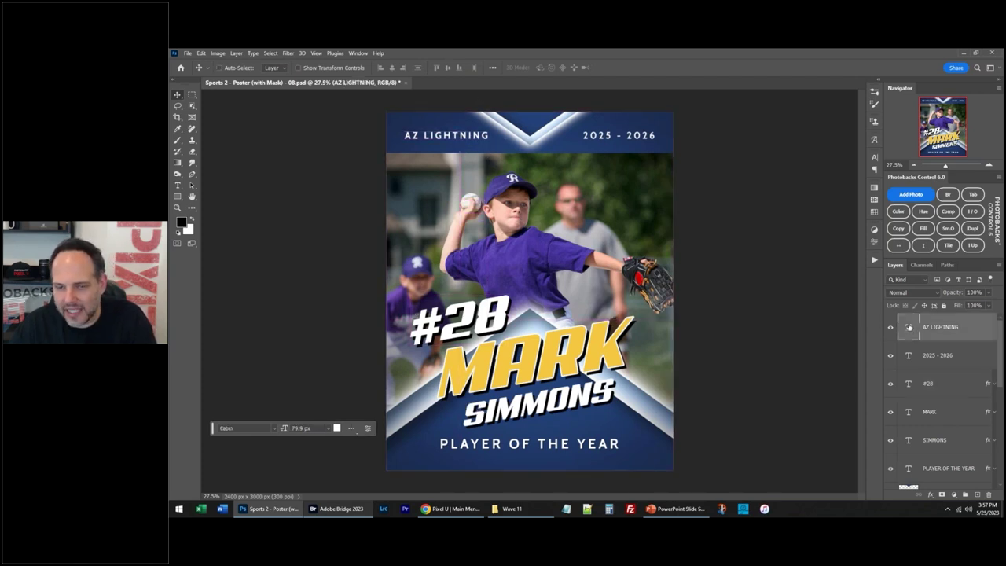
click(413, 135)
double_click(413, 135)
text(TX)
double_click(446, 135)
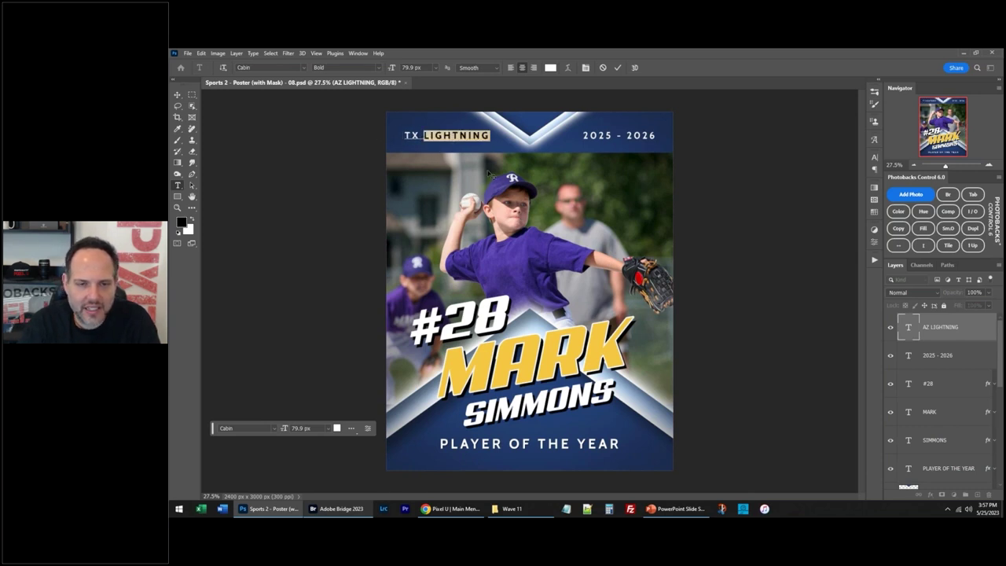
text(BULLDOGS)
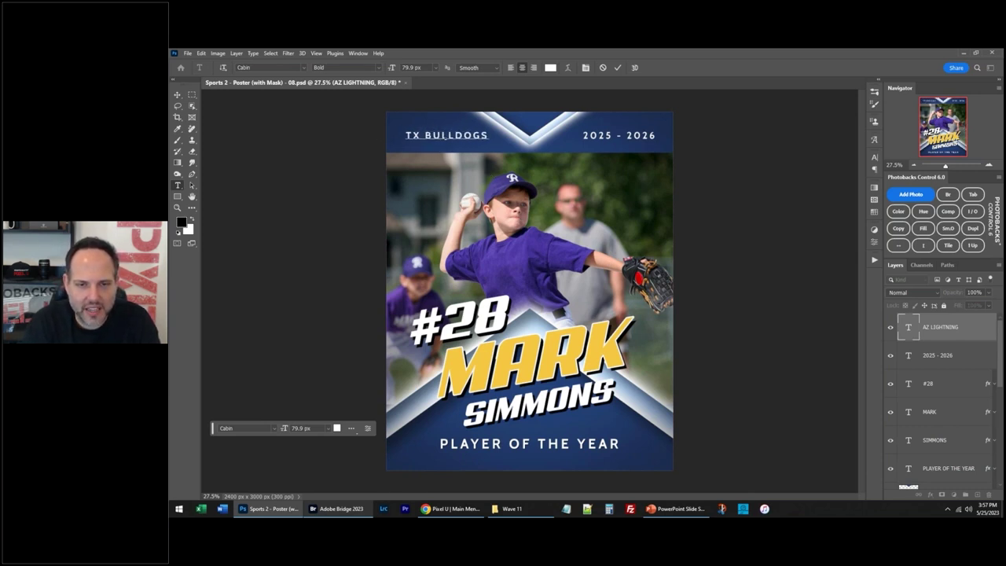
key(Escape)
key(v)
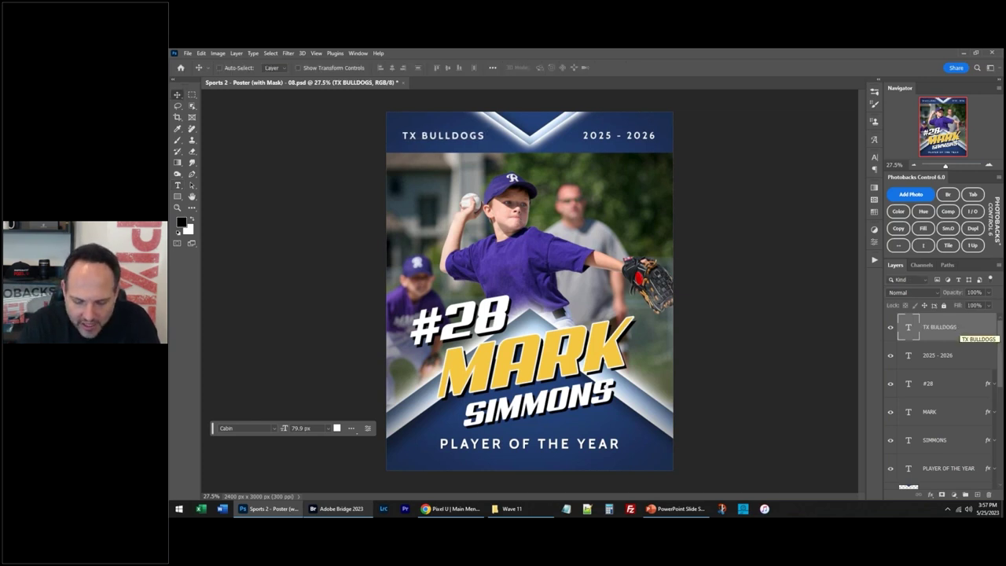
Step: Show the guides and nudge the TX BULLDOGS text slightly left toward the margin guide
key(ctrl+semicolon)
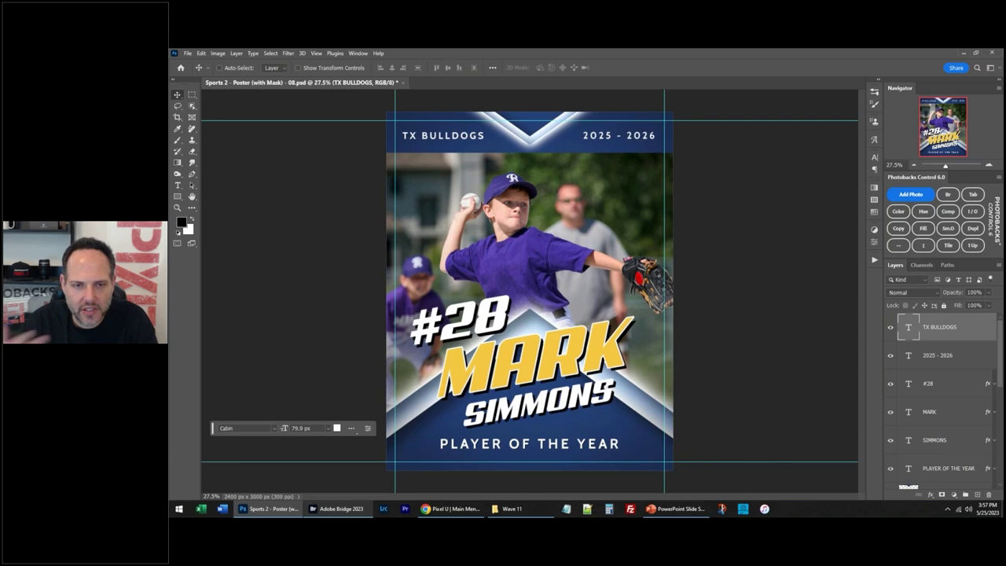
key(Left)
key(Left)
key(Left)
key(Left)
key(Left)
key(Left)
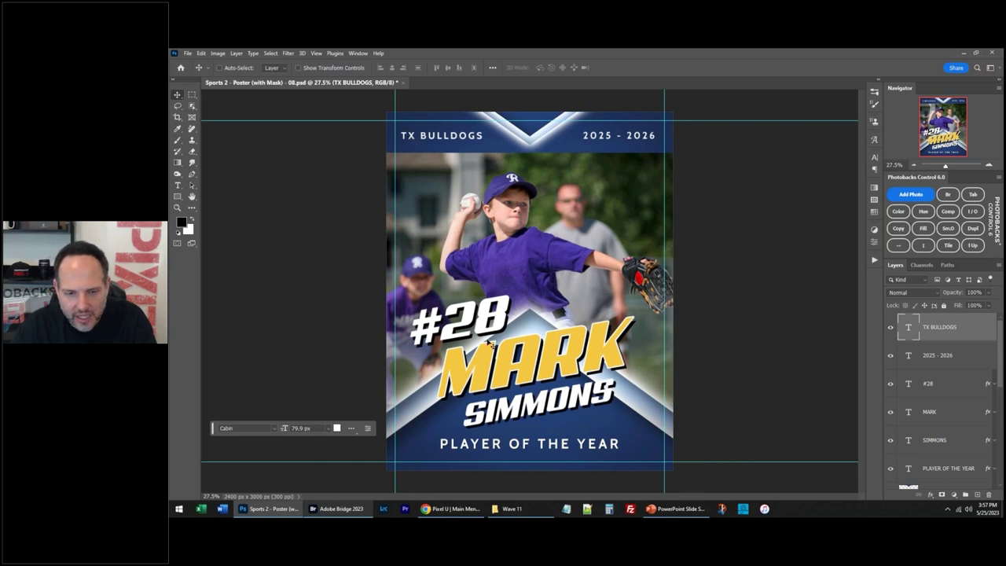
Step: Select the #28 text layer on the poster and hide the guides
ctrl+click(494, 324)
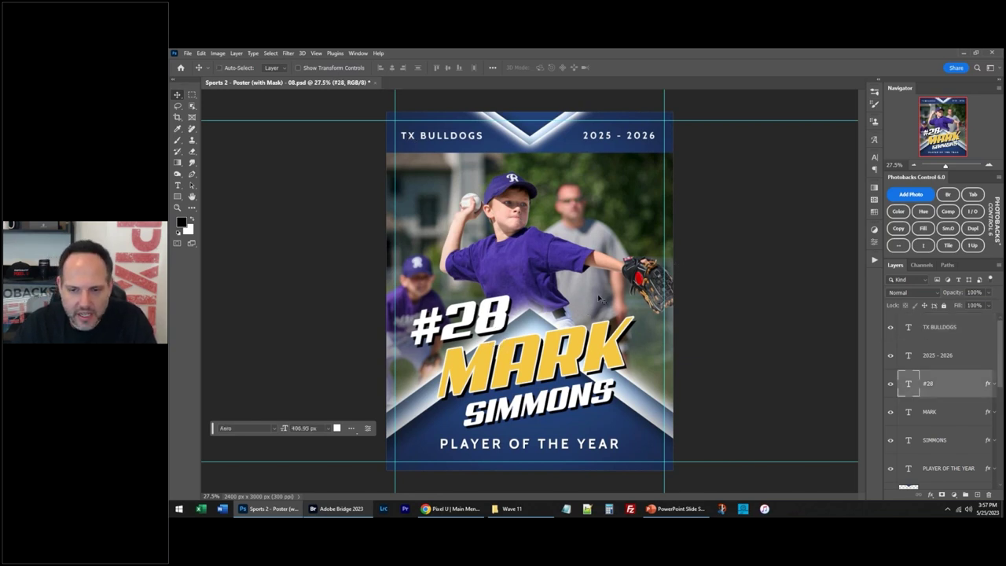
key(ctrl)
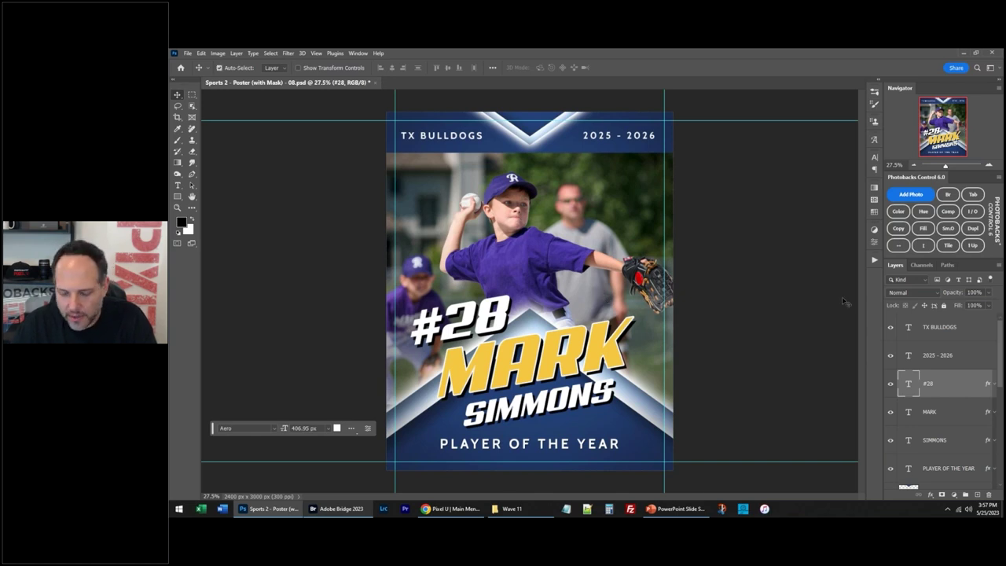
key(ctrl+semicolon)
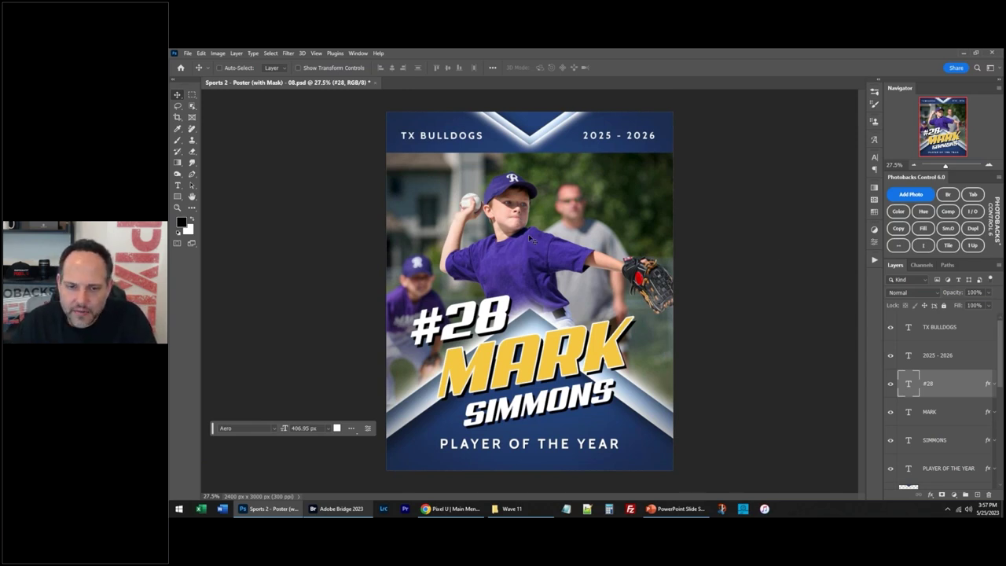
Step: Select the Triangle 3, Triangle 4 and Shading layers together and move them slightly down the poster
scroll(906, 390, down, 10)
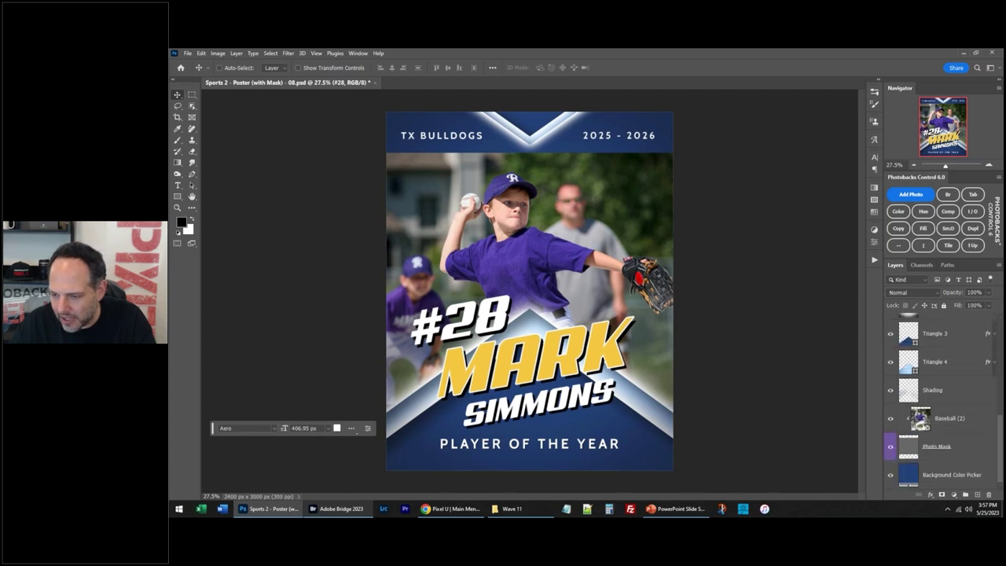
scroll(930, 378, up, 1)
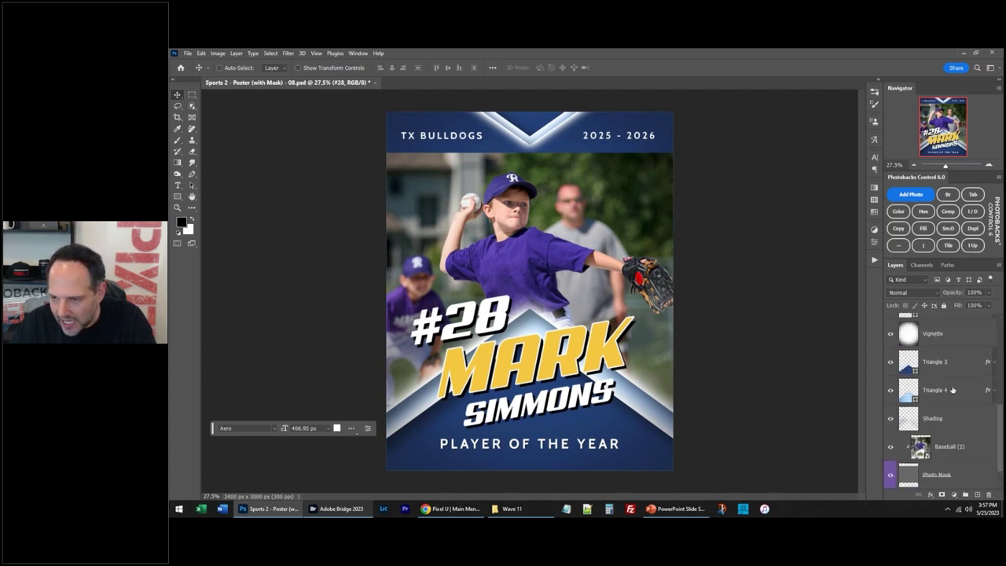
click(943, 366)
shift+click(952, 398)
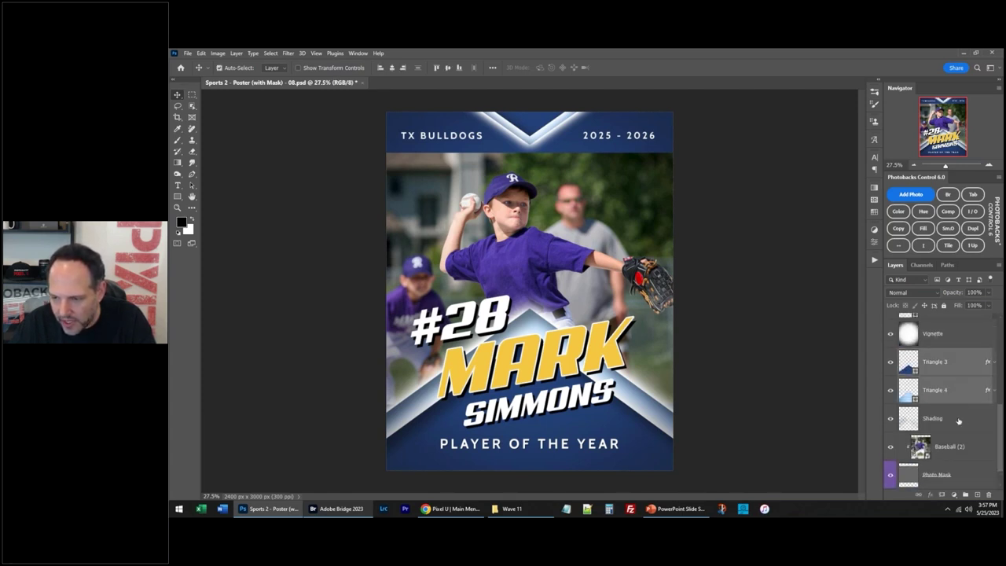
click(890, 418)
click(891, 418)
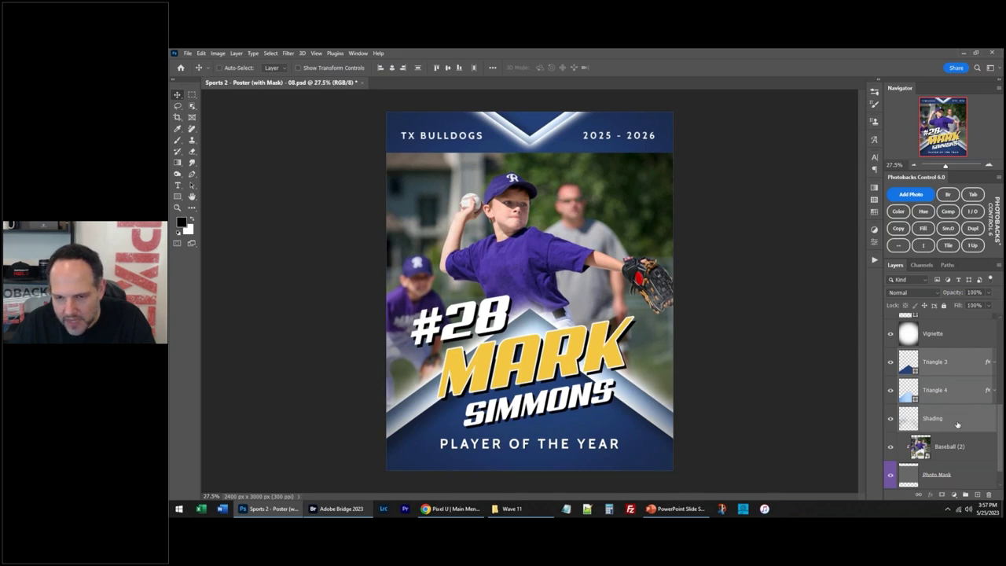
mouse_move(584, 304)
mouse_down()
mouse_move(582, 331)
mouse_move(585, 308)
mouse_up()
drag(638, 359, 639, 287)
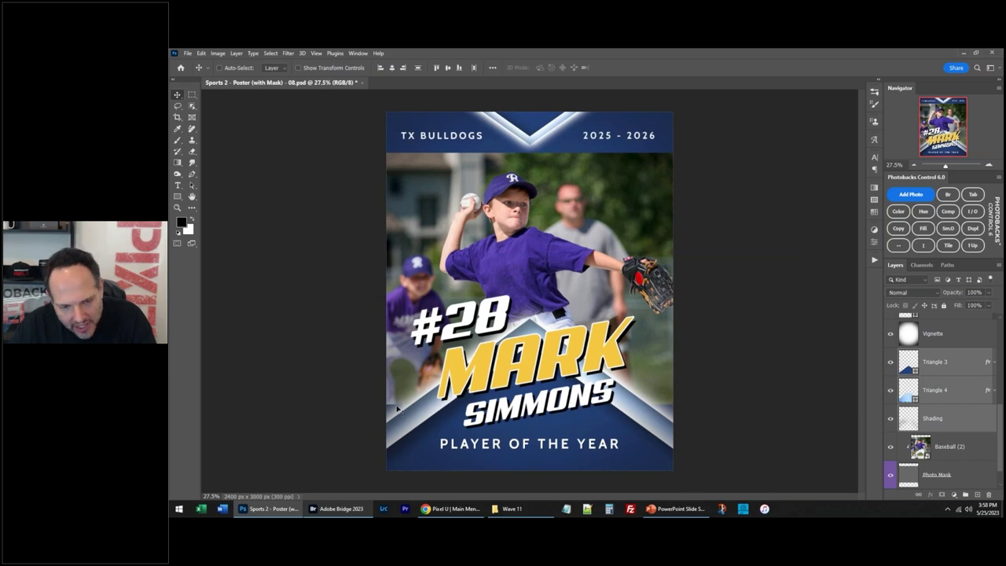
Step: Stretch the Photo Mask layer's lower edge down to the bottom of the poster with Free Transform
scroll(944, 406, up, 5)
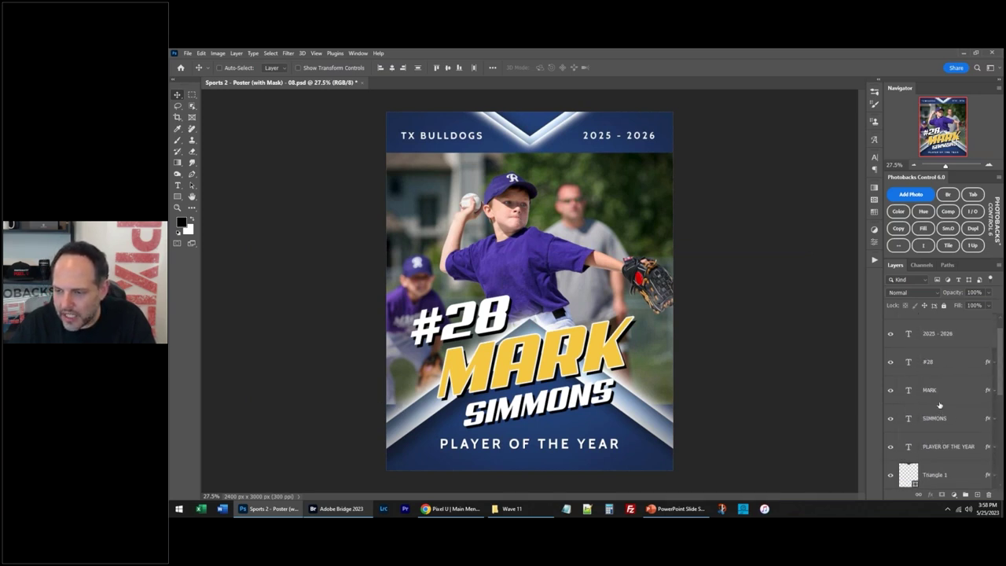
scroll(938, 405, down, 5)
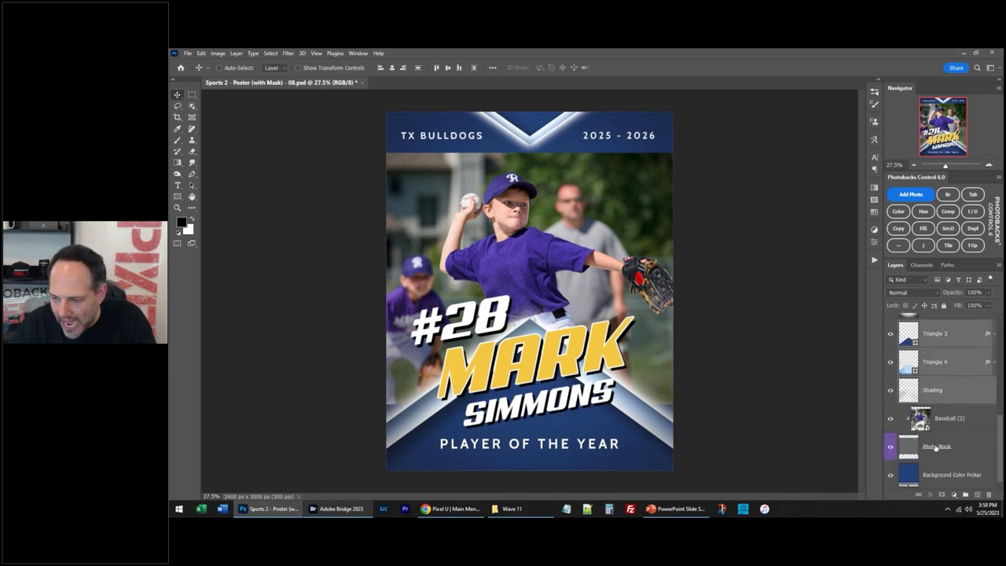
click(935, 448)
key(ctrl+t)
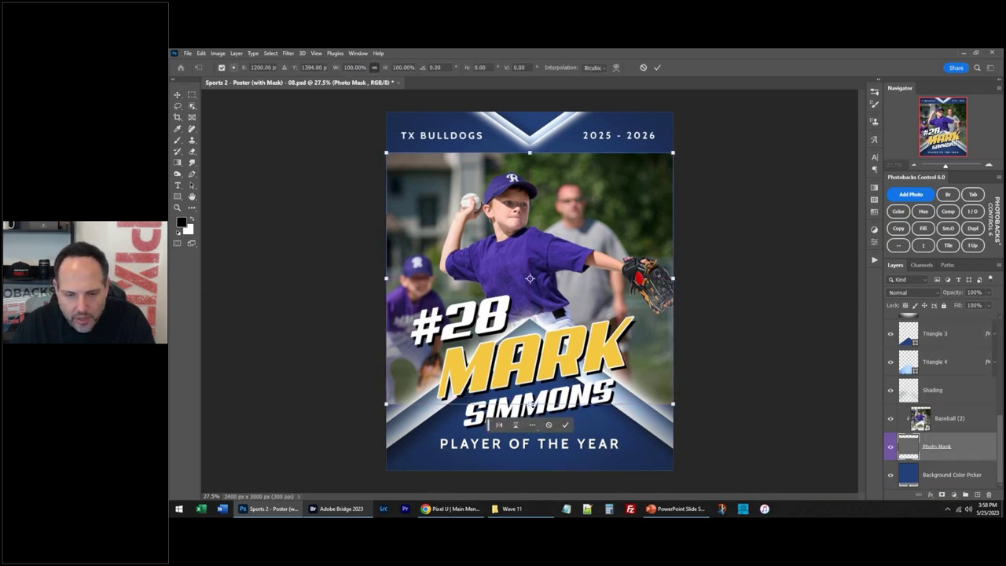
drag(529, 404, 529, 470)
key(Return)
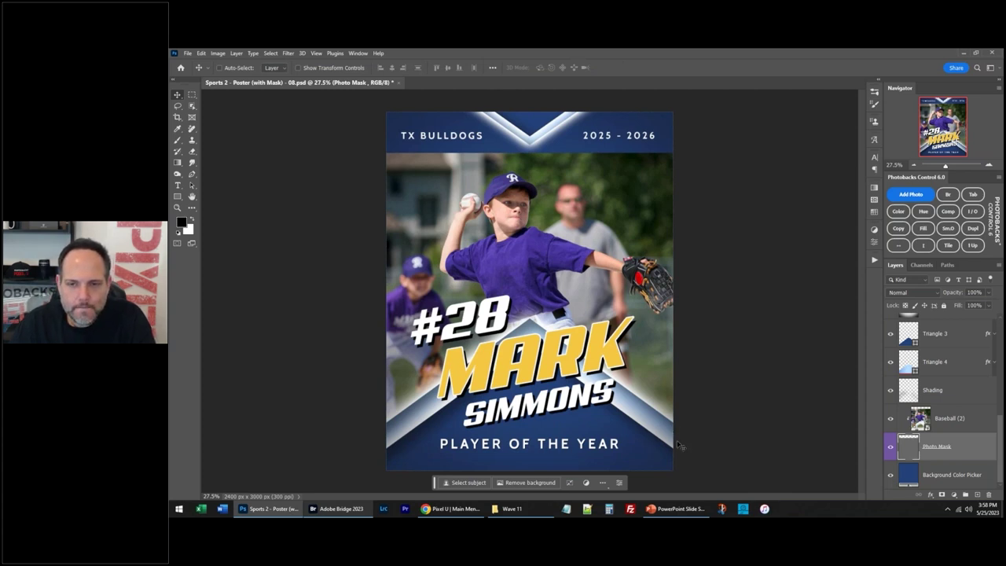
Step: Recolor the Triangle 3 shape purple by sampling the color from the player's jersey
click(932, 399)
scroll(932, 402, up, 1)
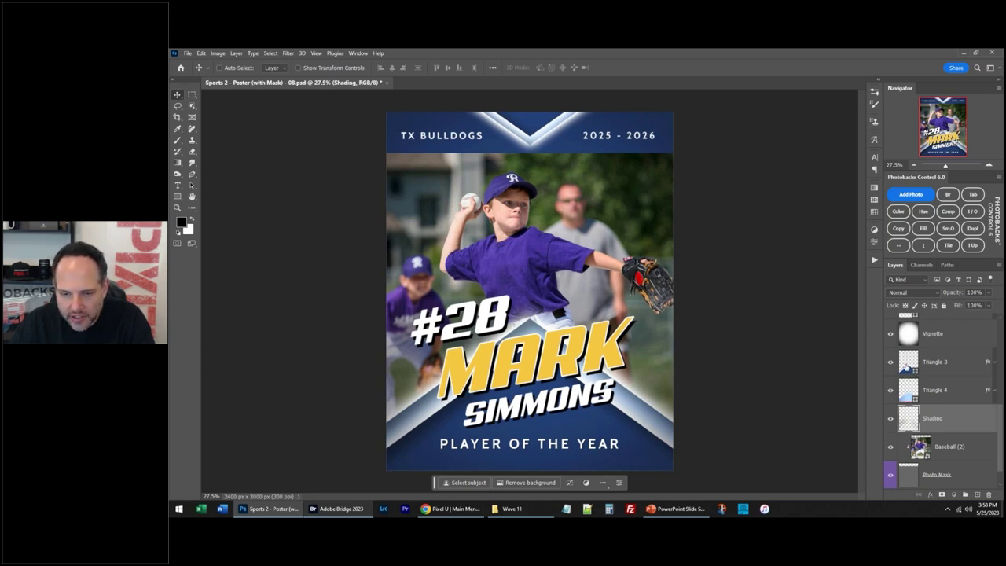
double_click(908, 365)
click(536, 248)
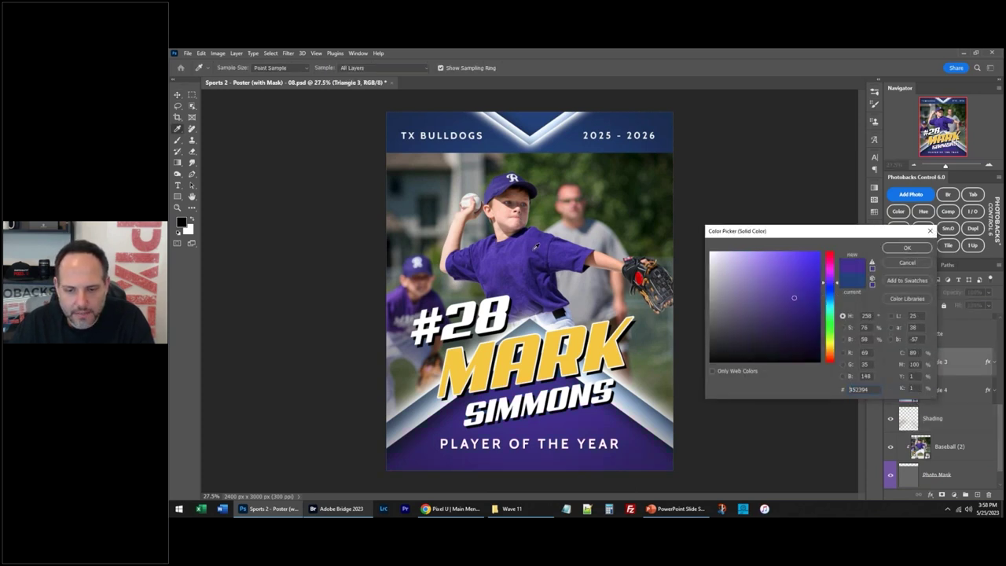
click(537, 251)
click(536, 253)
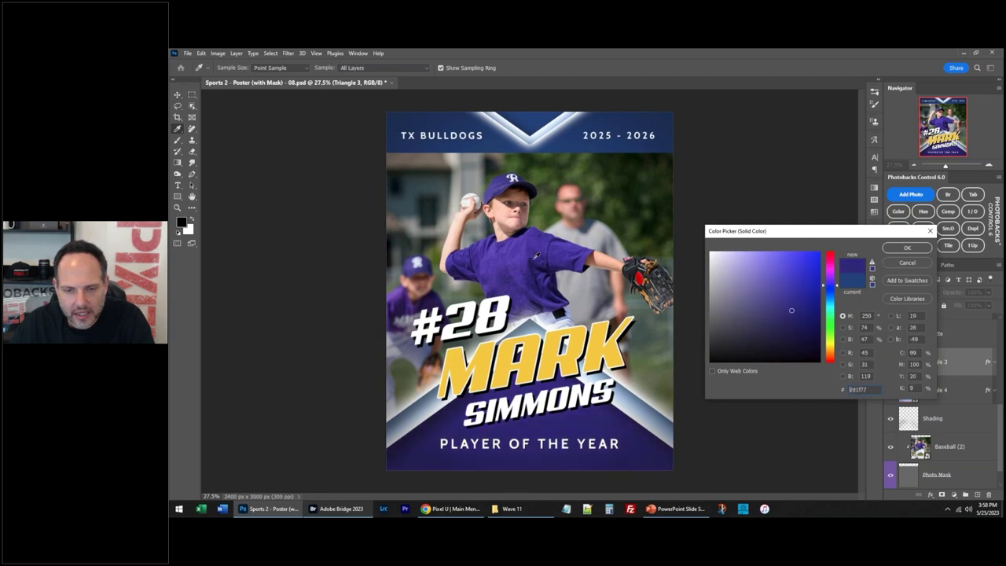
click(552, 250)
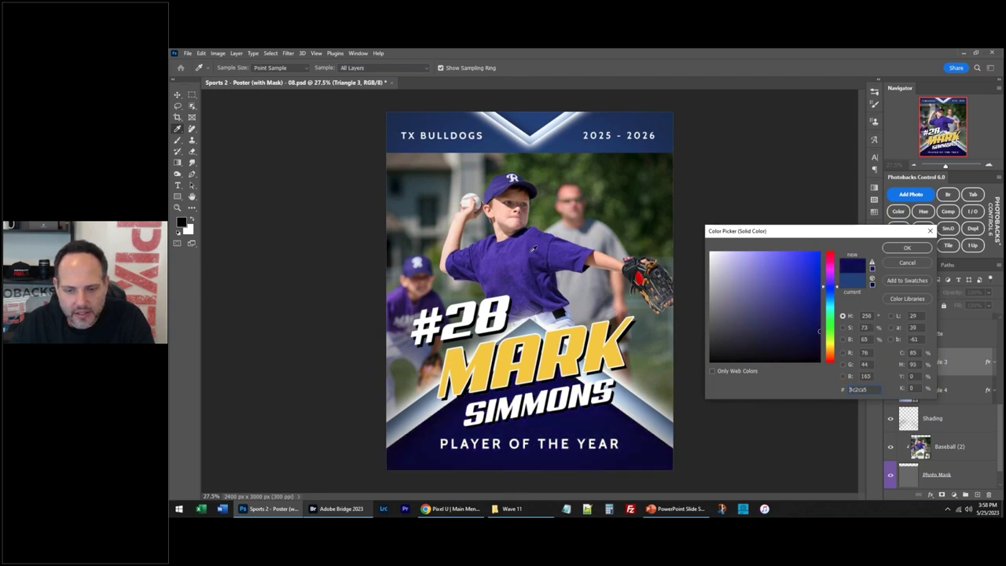
click(533, 248)
click(908, 248)
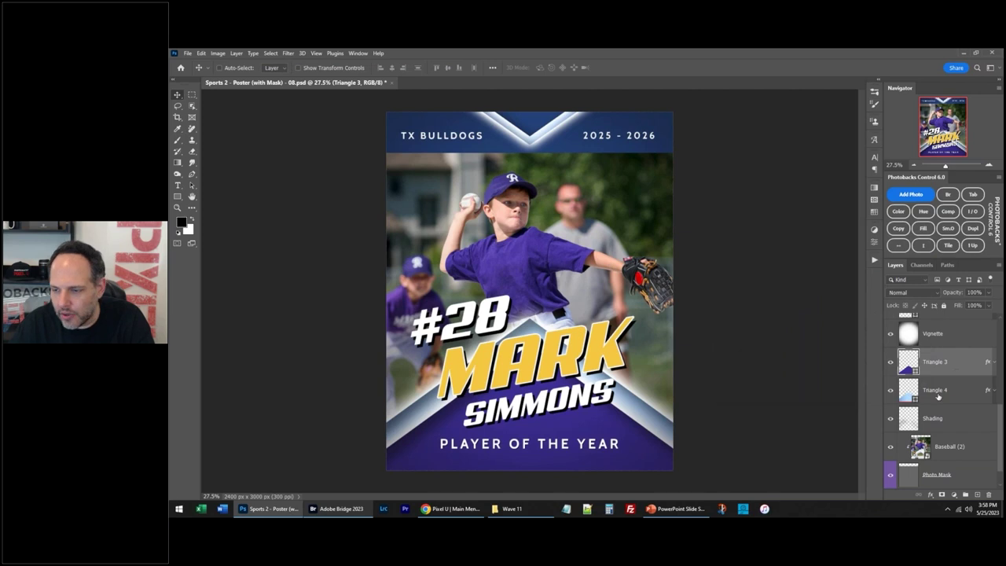
Step: Try recoloring the first stop of Triangle 4's gradient with dark purple #361e86 sampled from the lower triangle
double_click(907, 390)
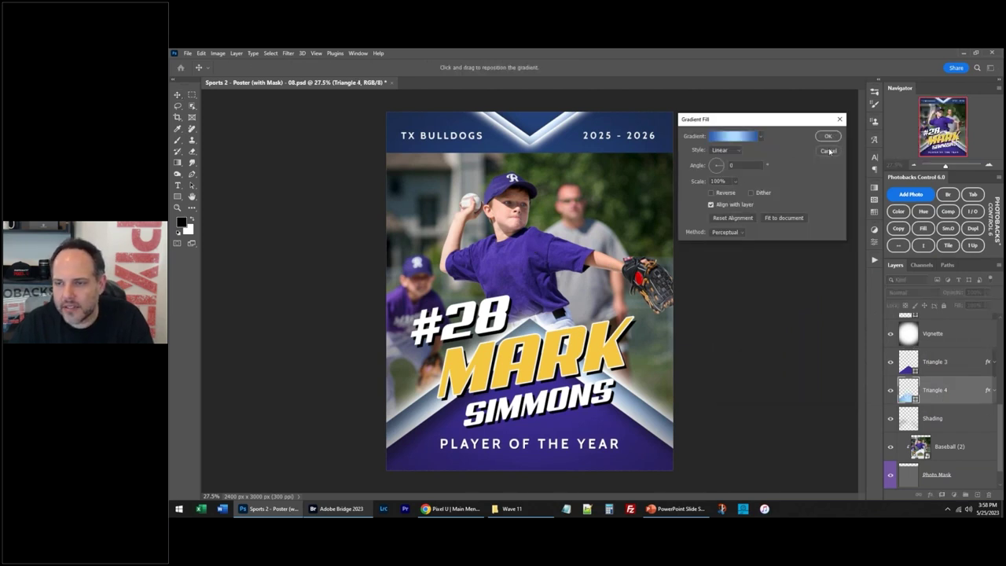
click(761, 138)
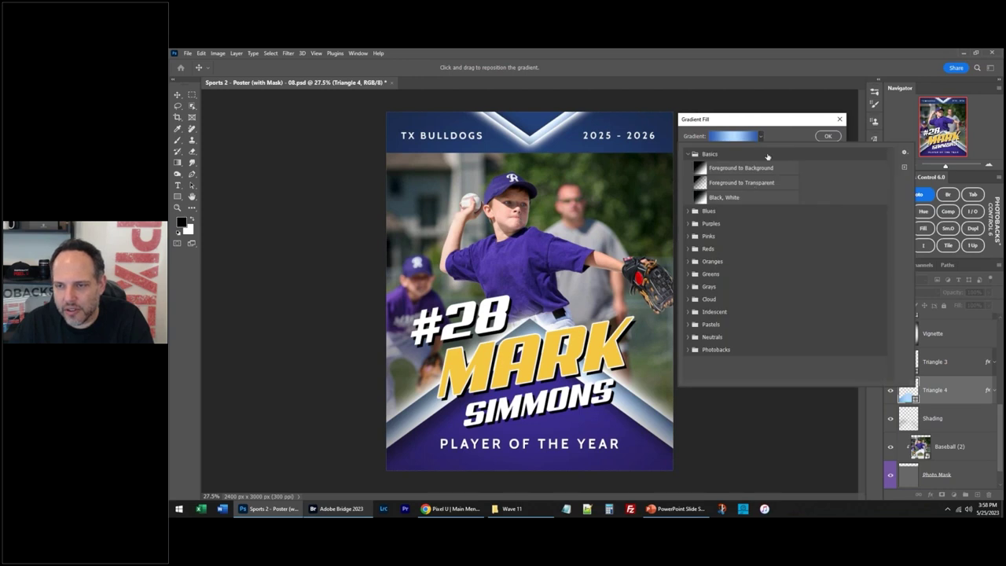
click(742, 137)
click(719, 367)
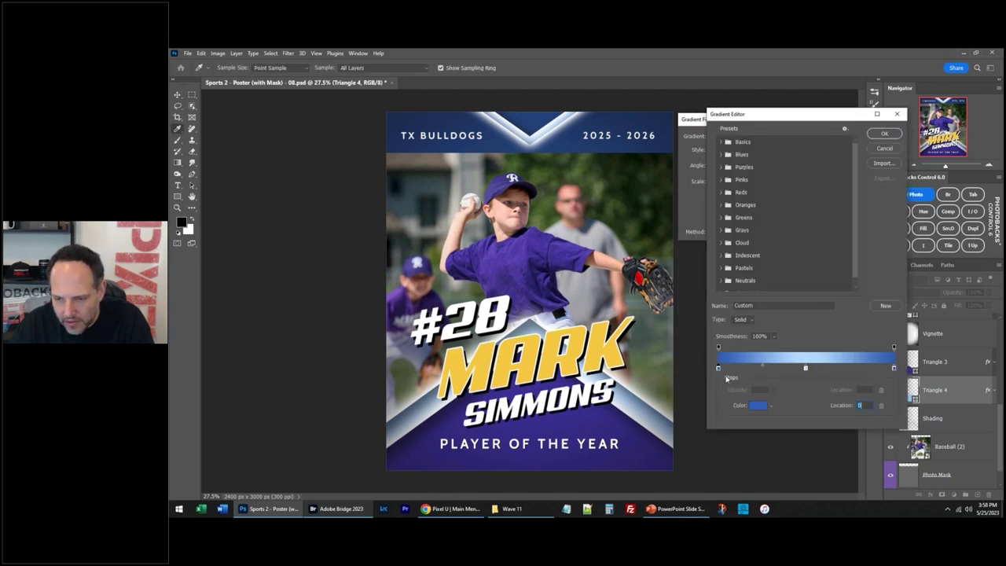
click(757, 404)
click(602, 422)
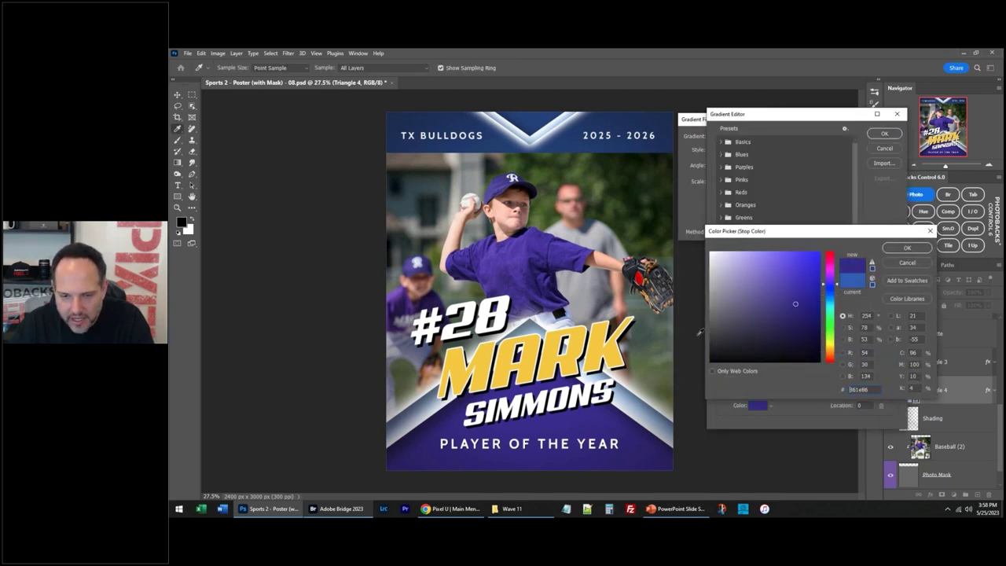
click(907, 248)
Step: Try recoloring the middle stop of Triangle 4's gradient, at location 50, with light lavender #c7bee5
click(806, 369)
click(759, 406)
click(584, 413)
drag(754, 275, 728, 263)
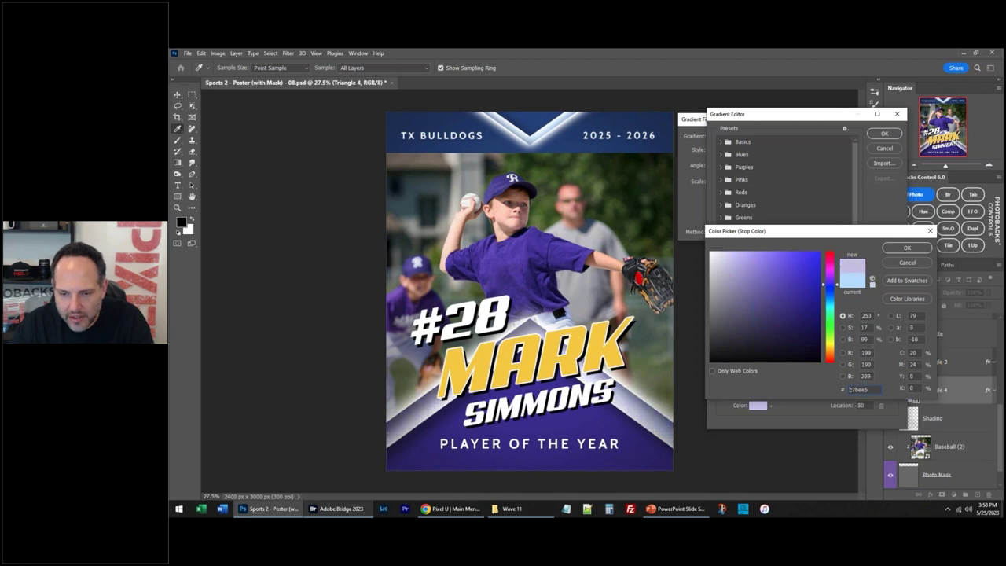
click(904, 248)
Step: Try recoloring the last stop of Triangle 4's gradient with jersey purple #3b208d and apply the gradient fill
click(893, 368)
click(758, 405)
click(532, 256)
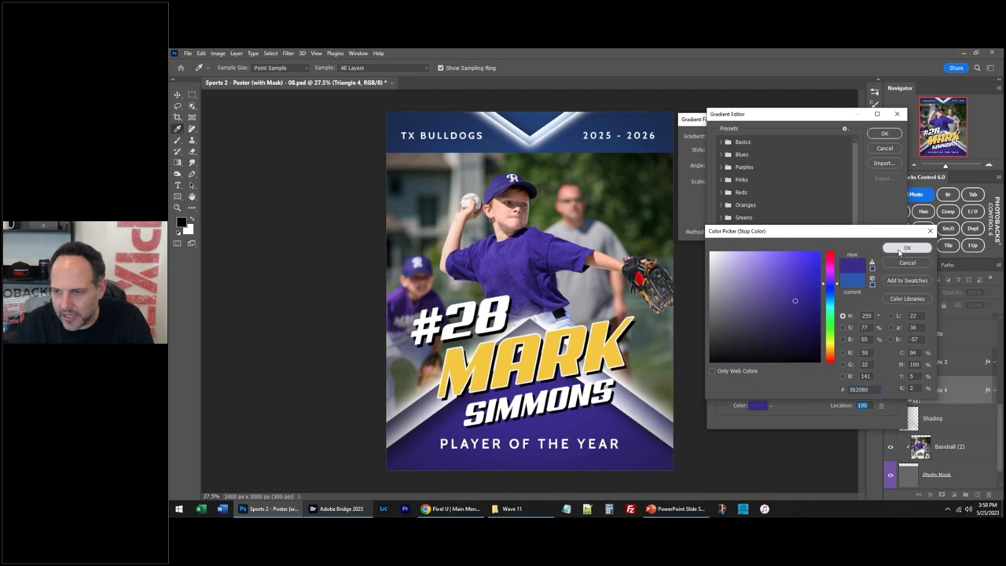
click(907, 248)
click(871, 134)
click(837, 139)
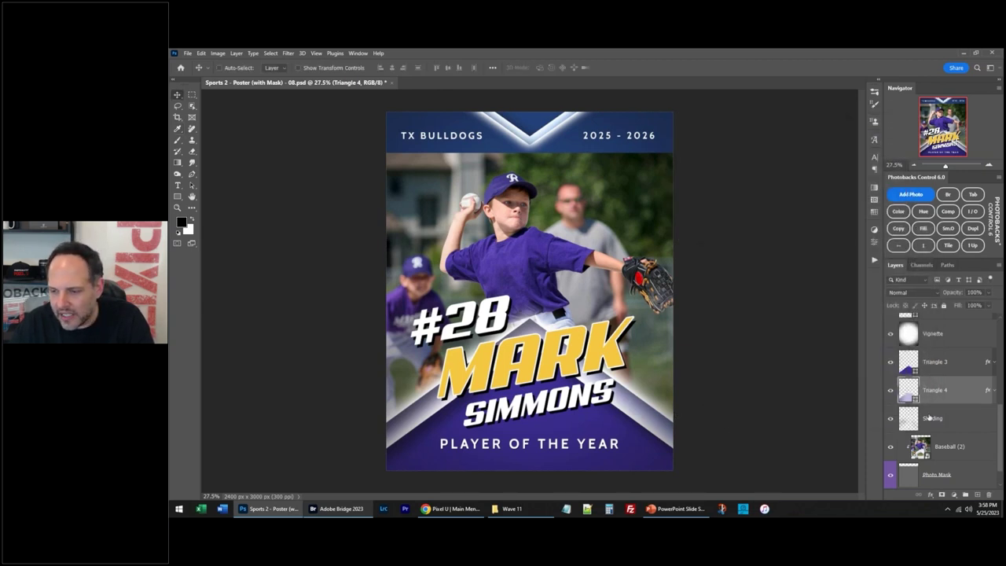
Step: Recolor the Triangle 1 shape at the poster's upper edge with purple #371f8b
scroll(929, 419, up, 1)
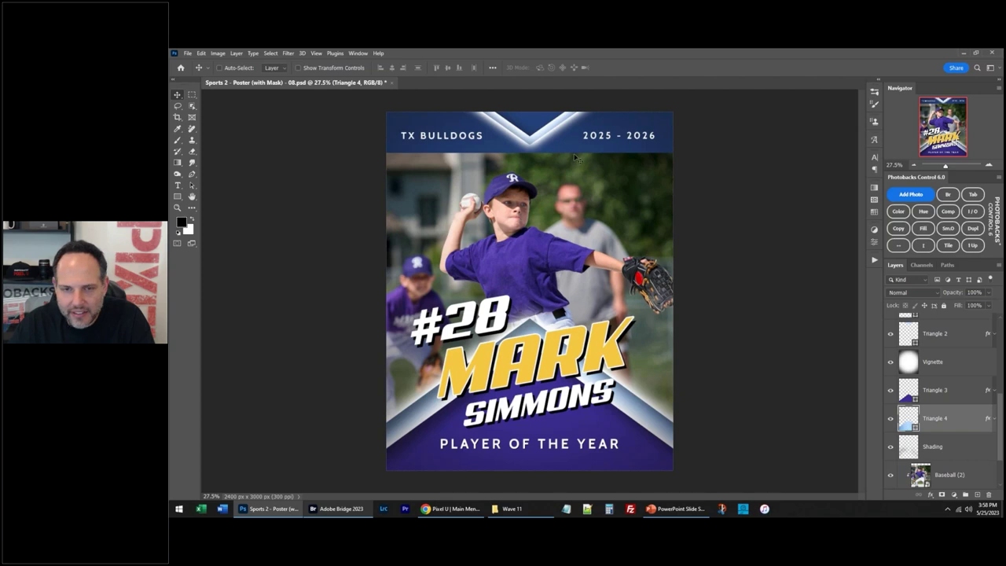
scroll(912, 396, up, 1)
click(909, 318)
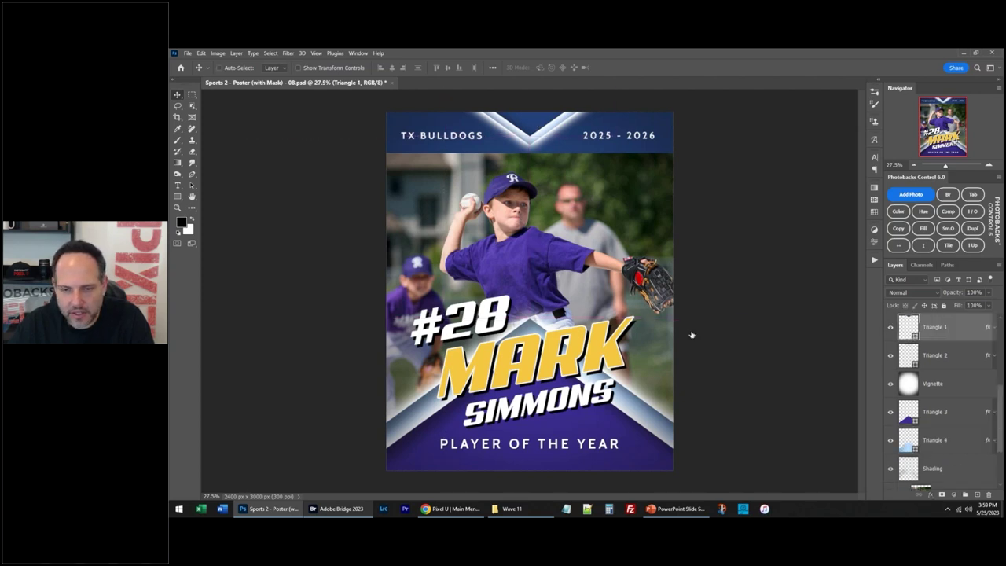
scroll(912, 330, up, 1)
double_click(955, 327)
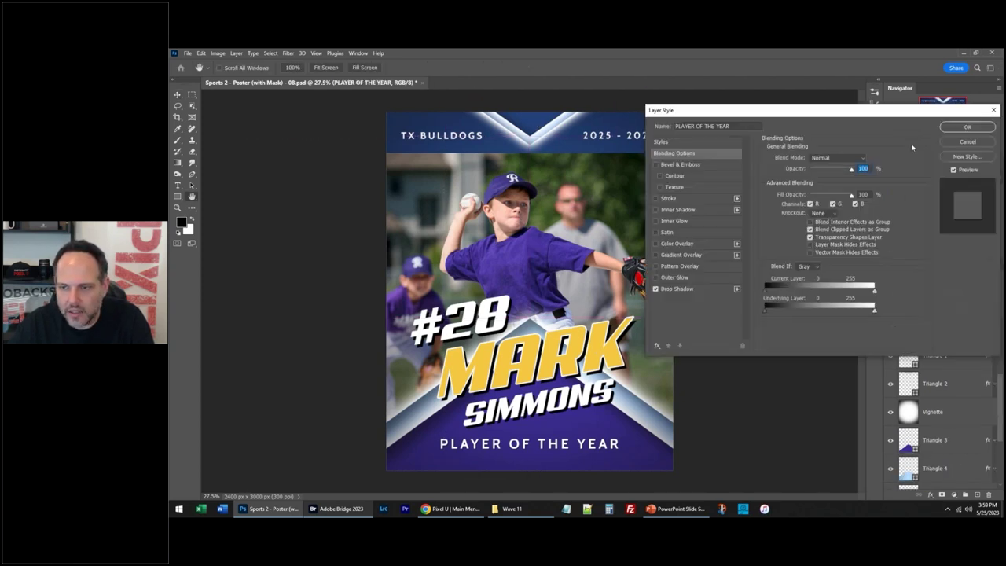
click(968, 142)
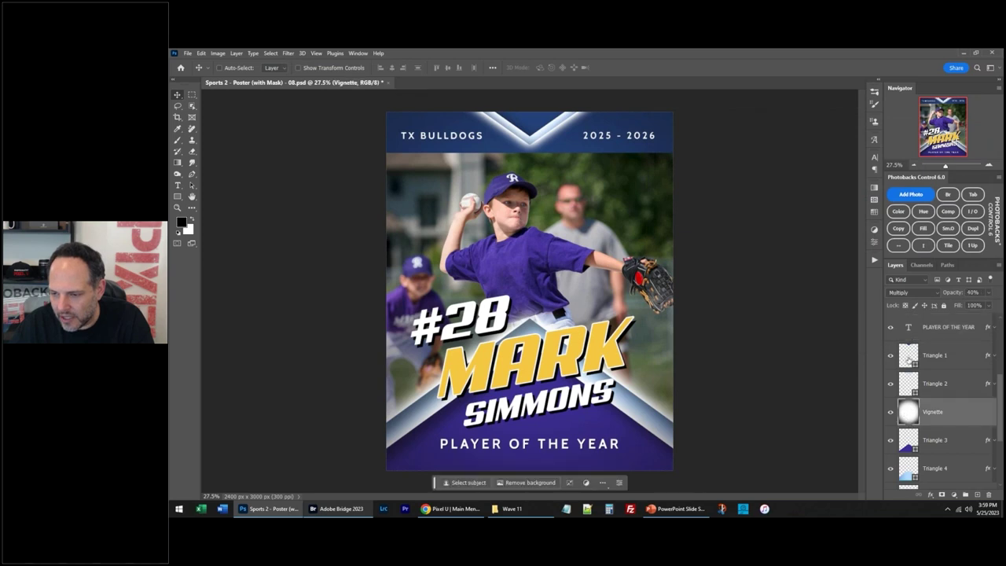
double_click(908, 356)
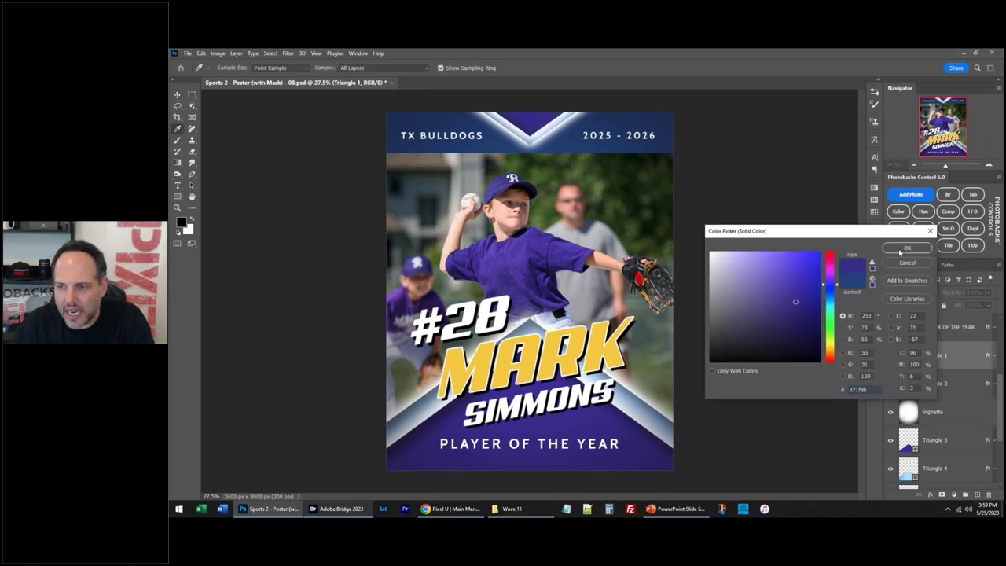
click(907, 248)
Step: Recolor the Background Color Picker layer with purple #361f89 sampled from the player's jersey
scroll(926, 448, up, 3)
scroll(926, 448, down, 5)
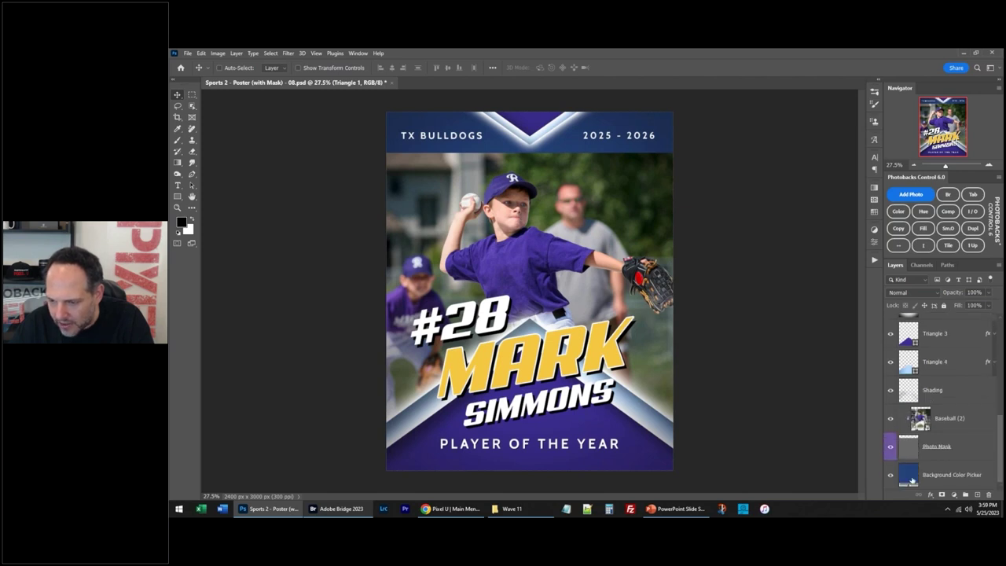
double_click(910, 475)
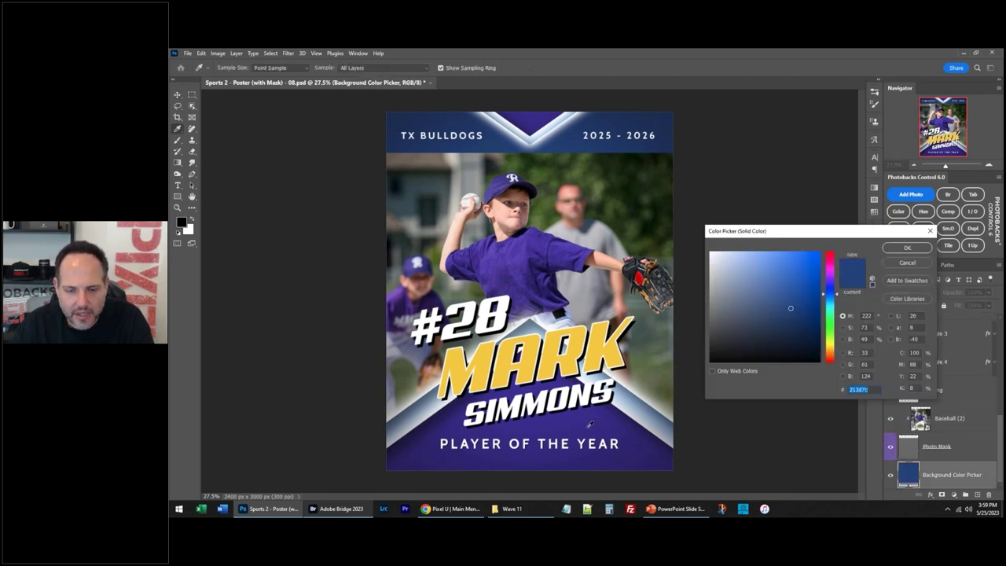
click(517, 300)
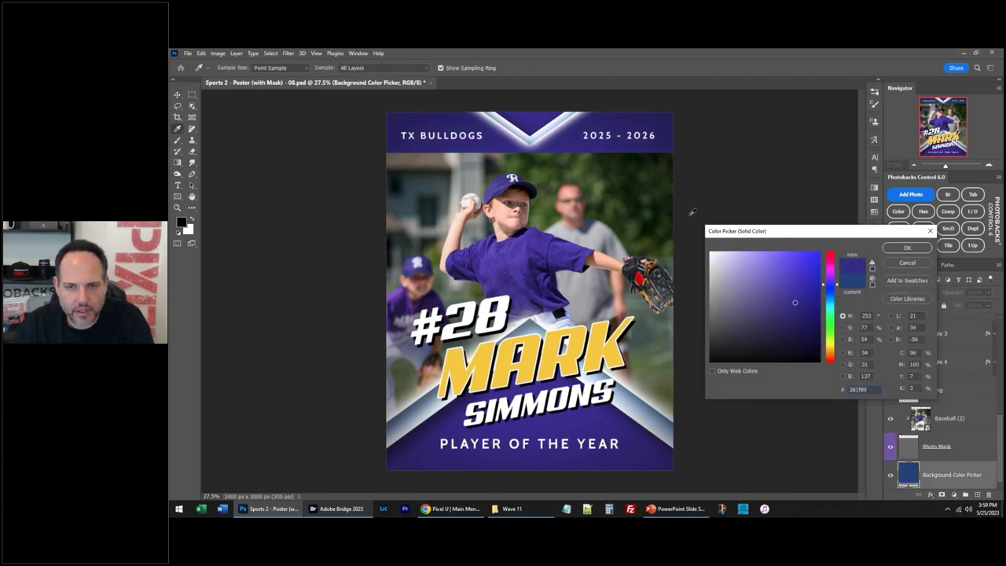
click(904, 248)
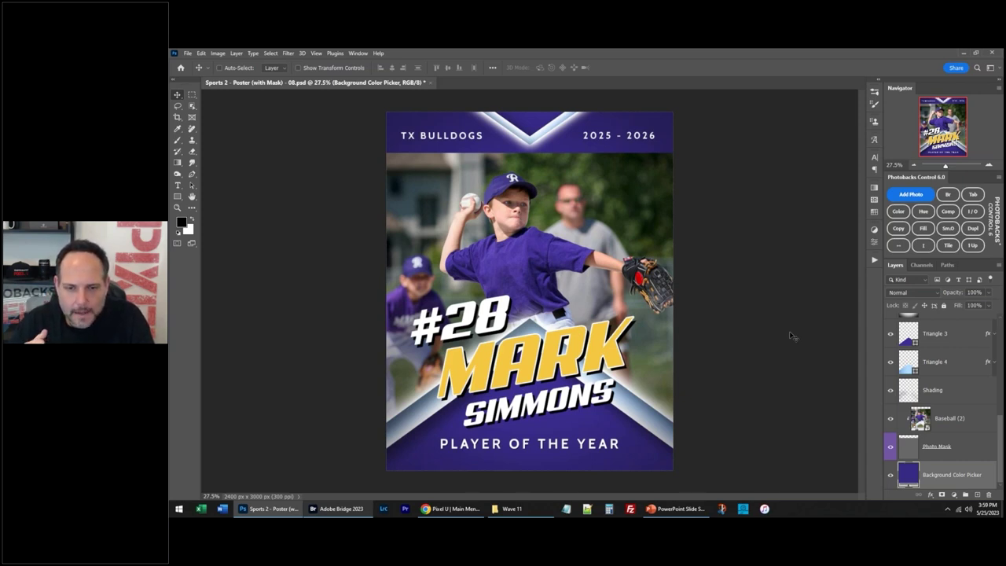
Step: Brighten the Baseball (2) photo with a clipped Curves adjustment, raising the highlights to input 184, output 202
click(948, 417)
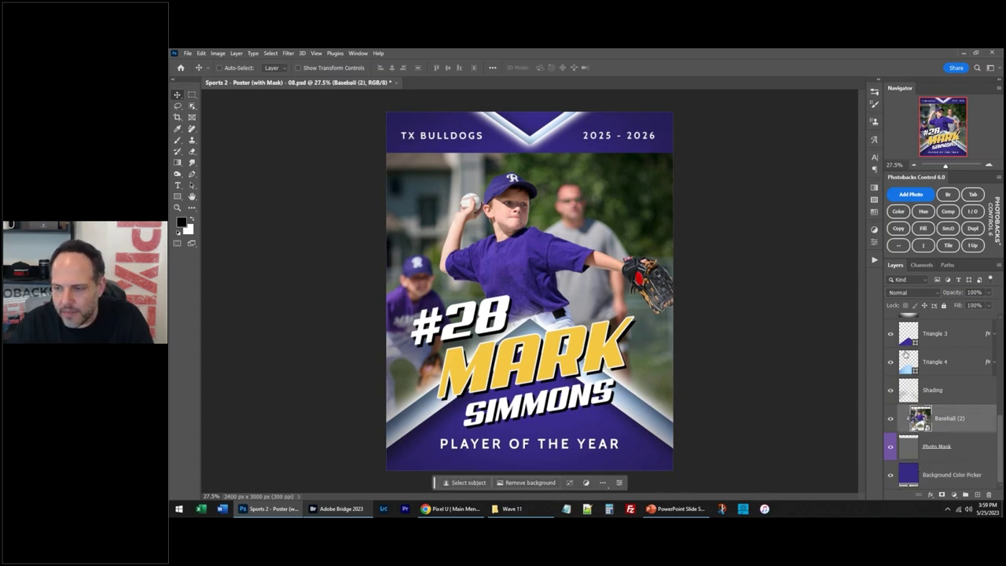
click(875, 231)
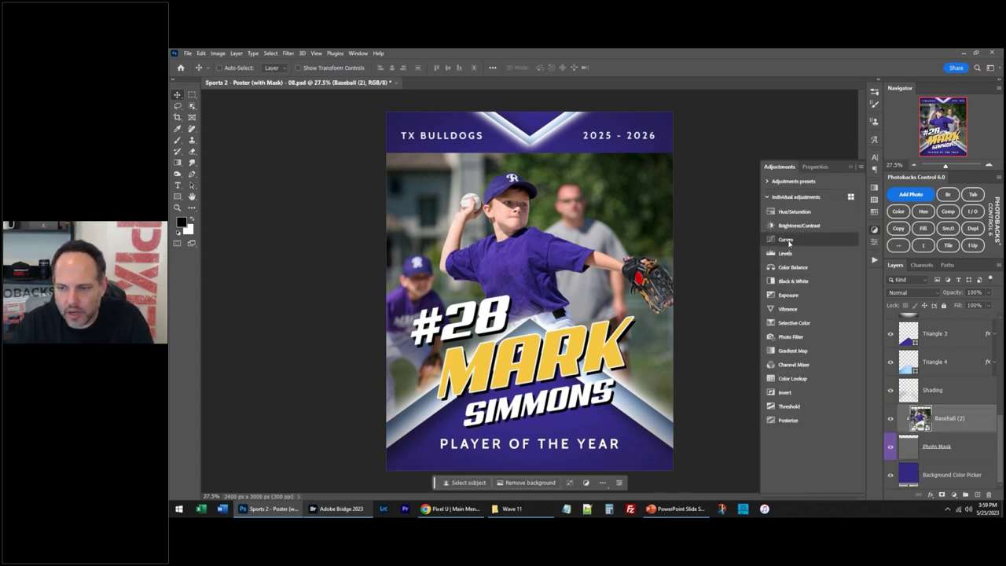
click(786, 239)
drag(823, 246, 824, 234)
drag(795, 271, 798, 268)
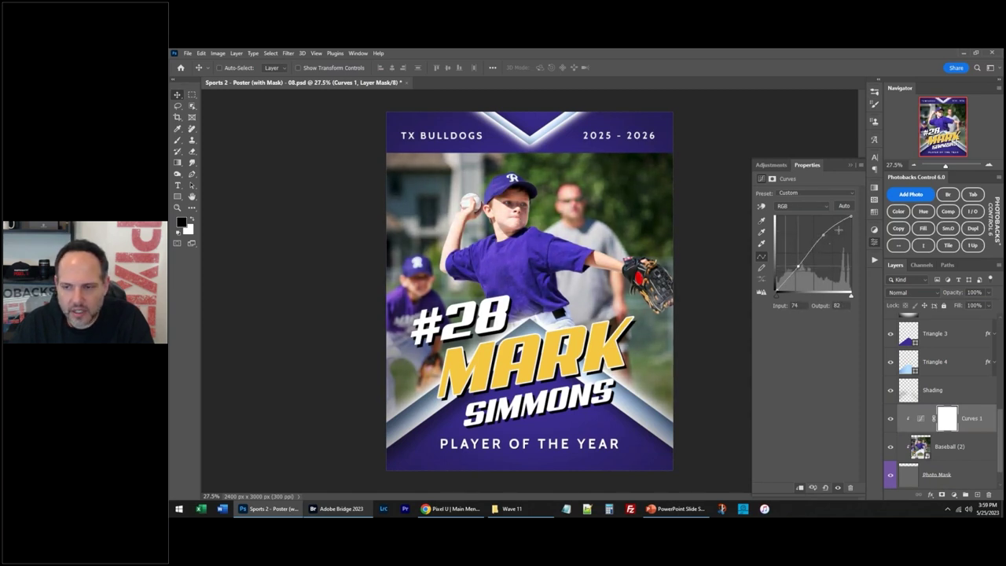
drag(823, 234, 831, 232)
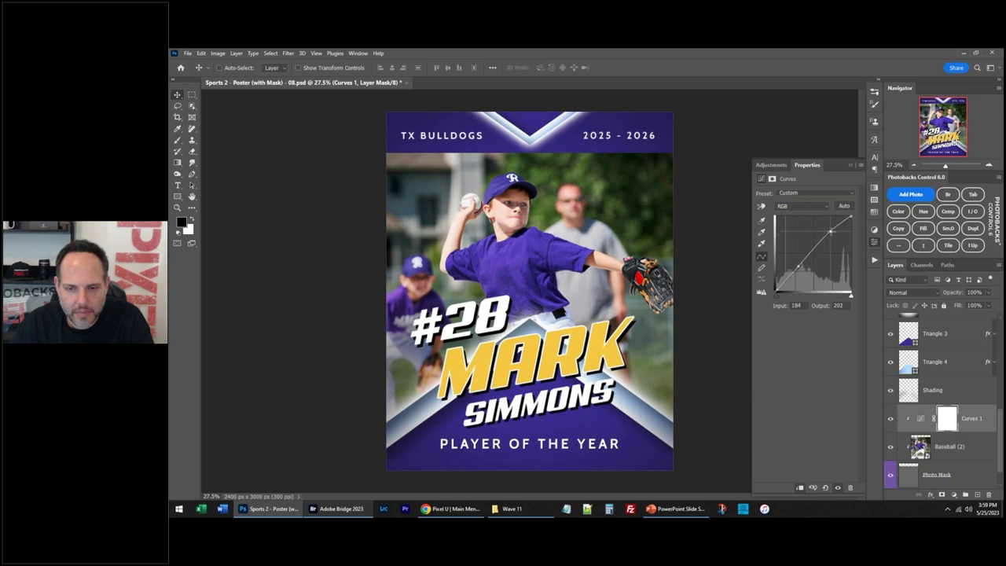
key(alt+bracketleft)
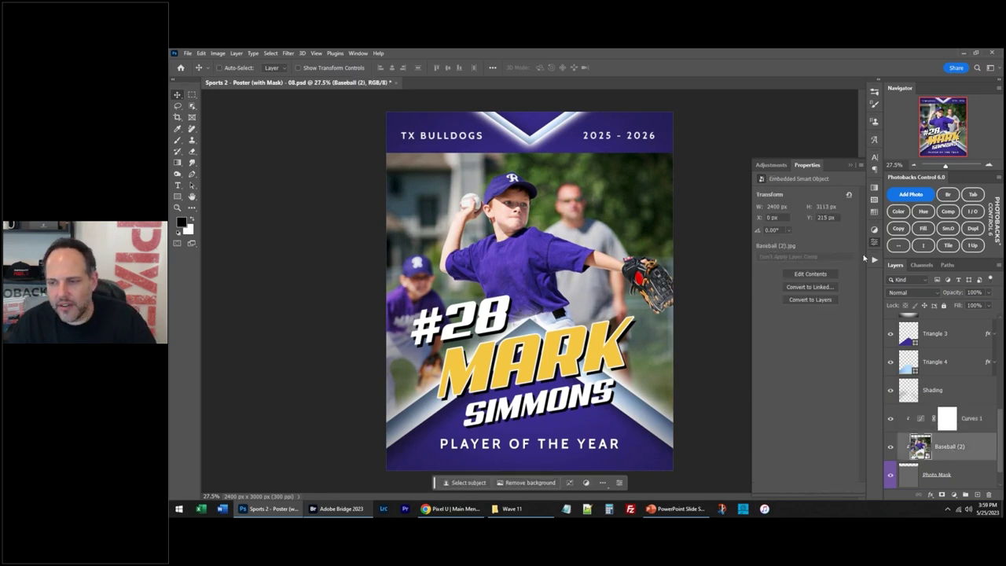
click(874, 243)
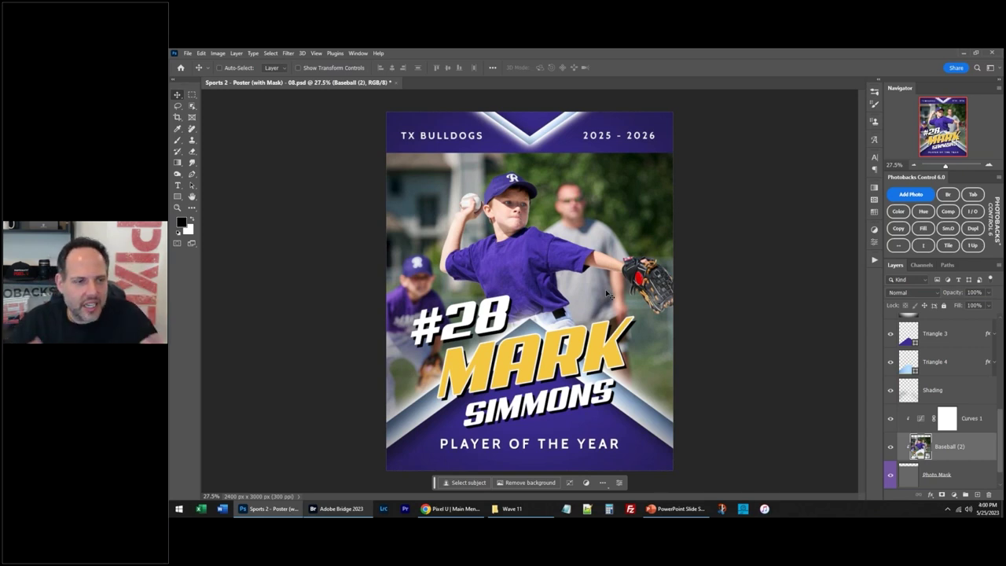
Step: Choose the Remove Tool, duplicate the Baseball (2) photo layer and select the duplicate
click(192, 128)
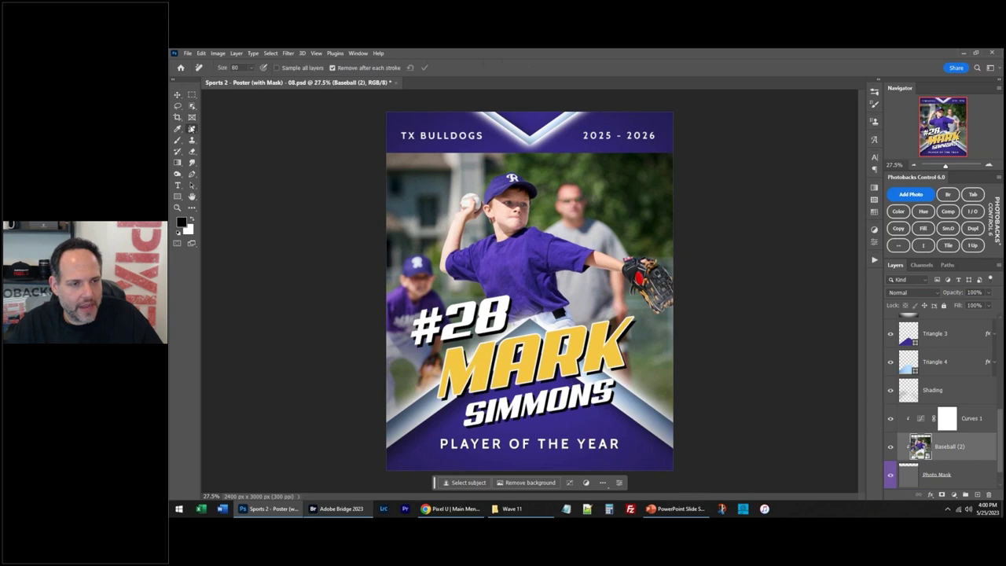
right_click(192, 129)
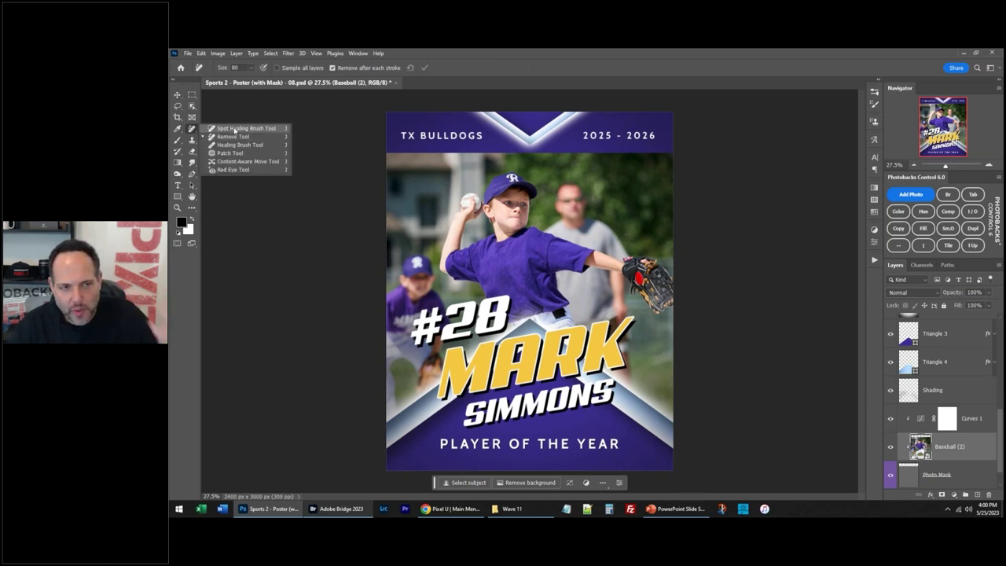
click(233, 136)
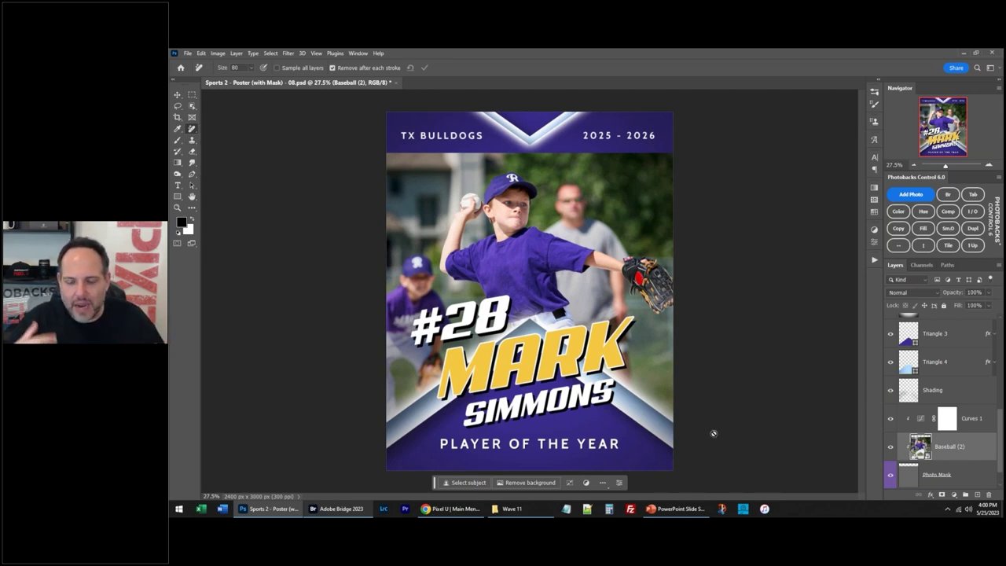
click(902, 229)
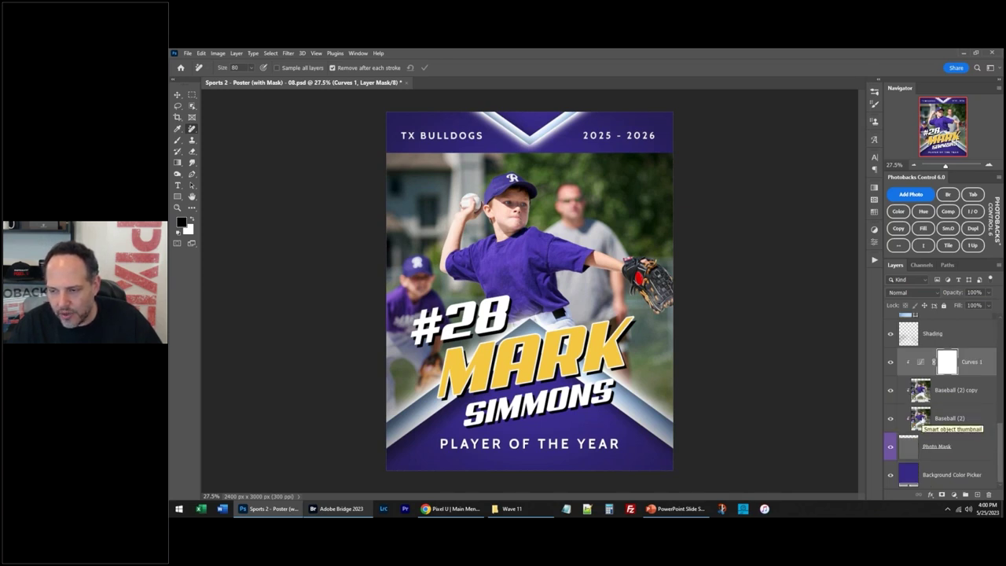
click(929, 396)
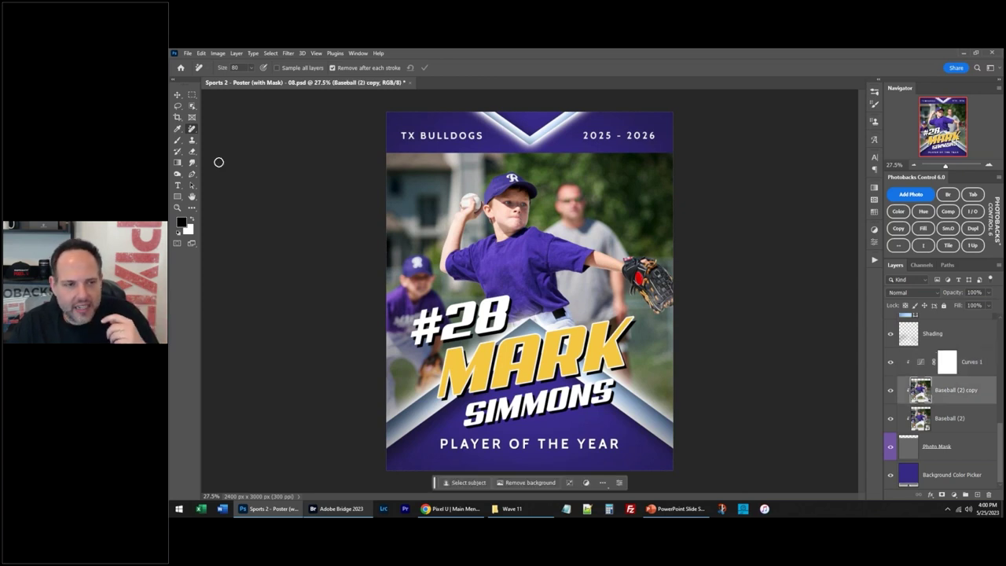
Step: Try to remove the head and shoulders of the man behind the player using the Remove Tool at size 175
key(bracketright)
key(bracketright)
key(bracketright)
key(bracketright)
key(bracketright)
mouse_move(561, 230)
mouse_down()
mouse_move(569, 191)
mouse_move(582, 200)
mouse_move(562, 228)
mouse_move(623, 253)
mouse_move(577, 208)
mouse_up()
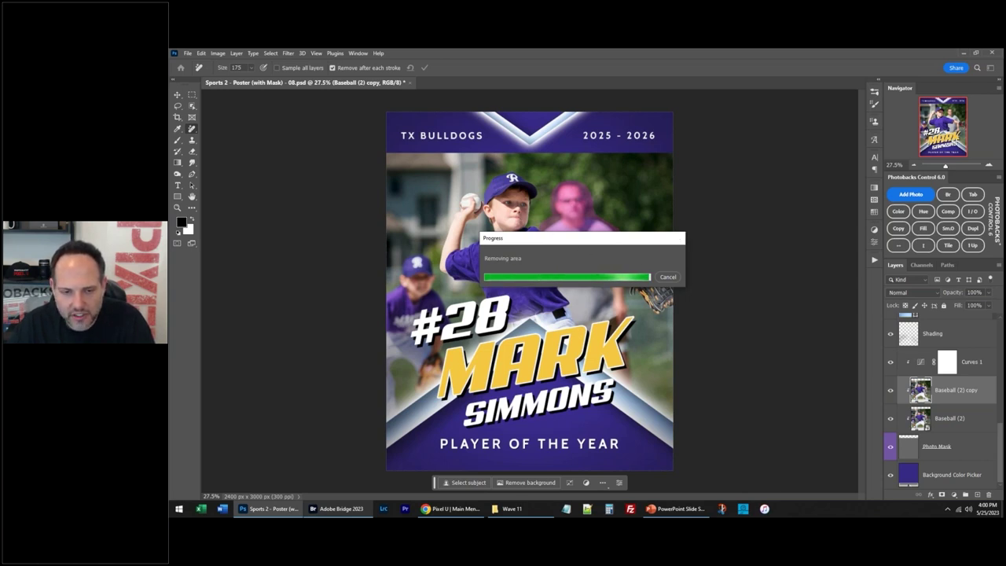
scroll(612, 267, up, 4)
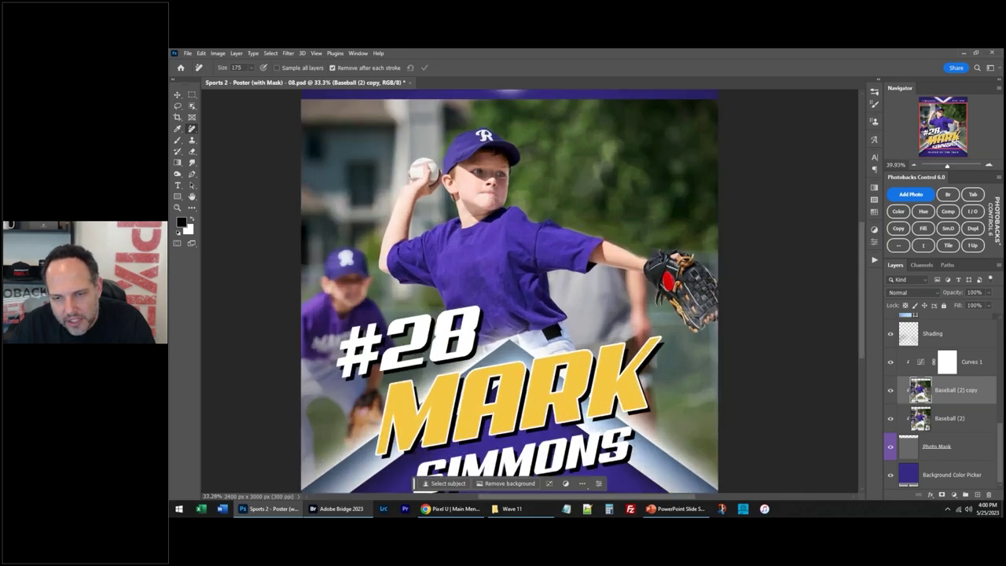
Step: Compare the photo with and without the man's removal, and leave the removal undone
key(ctrl+z)
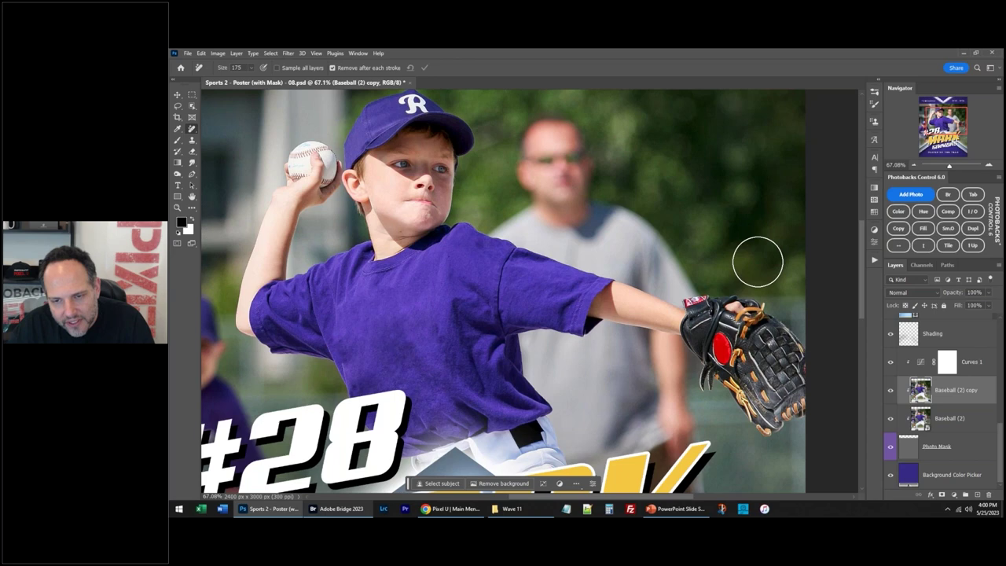
key(ctrl+shift+z)
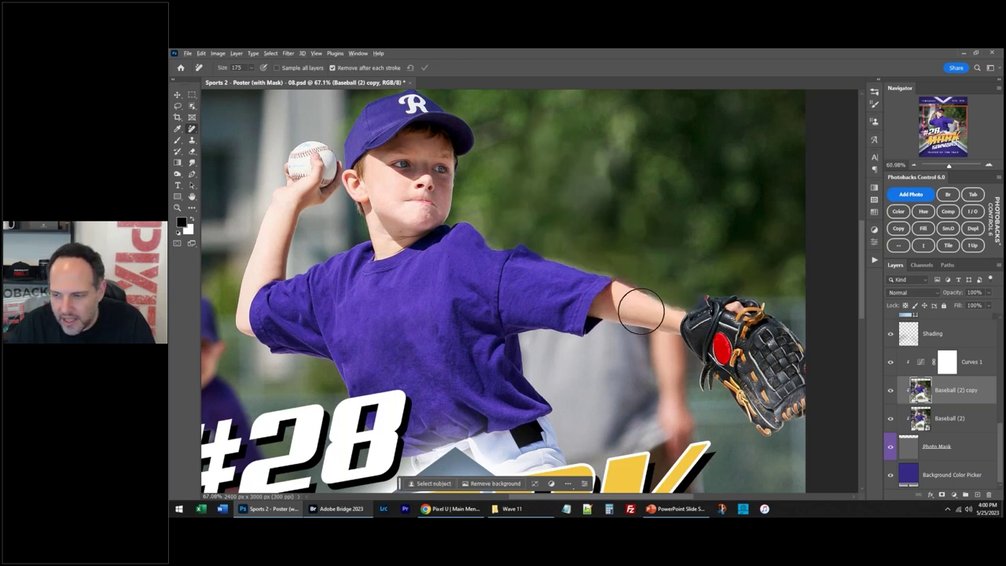
scroll(640, 302, down, 1)
key(ctrl+z)
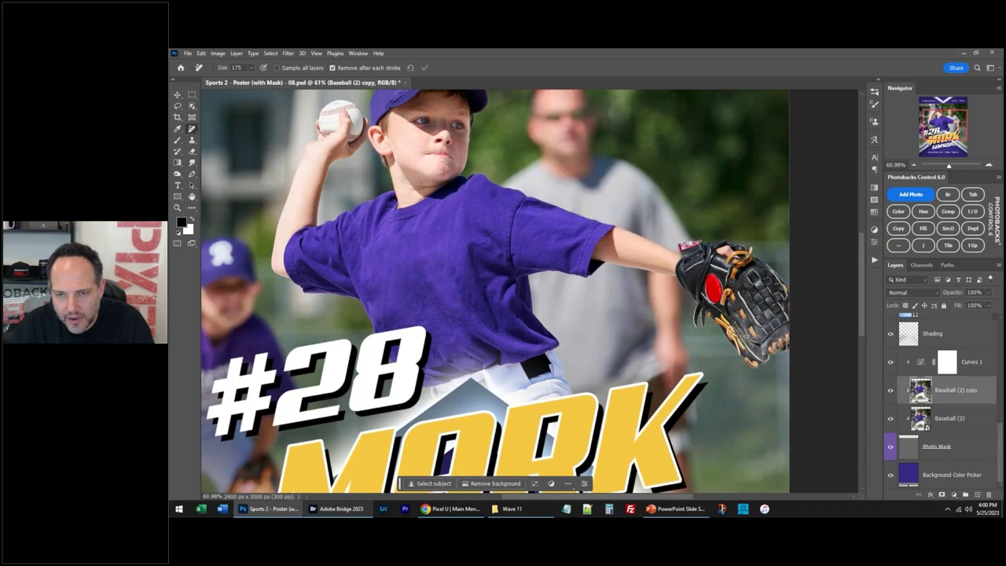
Step: Remove the teammate in the background beside #28 using the Remove Tool at size 200
scroll(626, 307, down, 1)
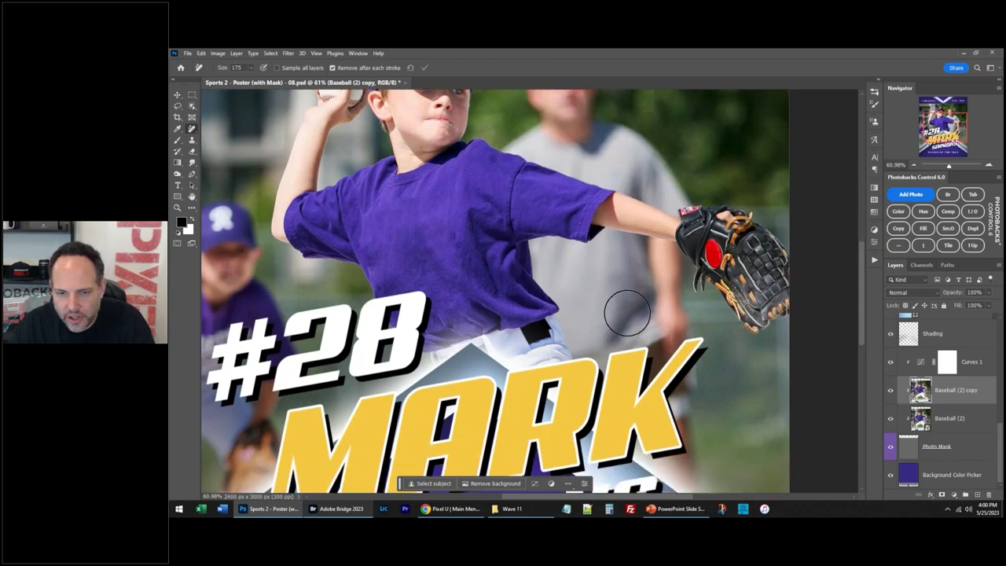
scroll(621, 260, down, 3)
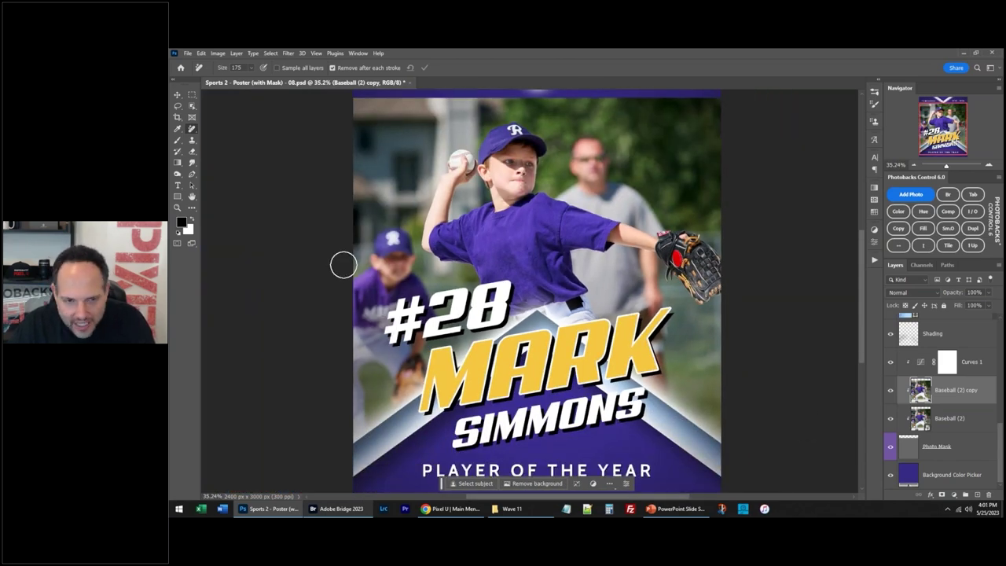
key(bracketright)
mouse_move(381, 257)
mouse_down()
mouse_move(418, 312)
mouse_move(415, 361)
mouse_move(399, 394)
mouse_move(391, 366)
mouse_move(359, 364)
mouse_move(352, 430)
mouse_move(352, 338)
mouse_move(396, 347)
mouse_move(381, 306)
mouse_move(396, 311)
mouse_move(379, 273)
mouse_move(356, 300)
mouse_move(366, 316)
mouse_move(356, 330)
mouse_move(382, 314)
mouse_up()
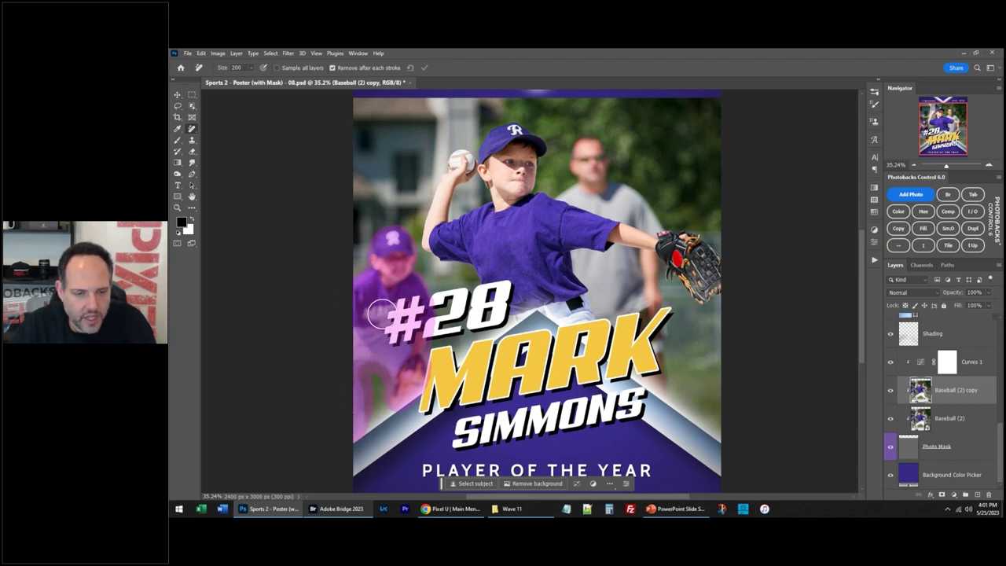
drag(382, 314, 382, 315)
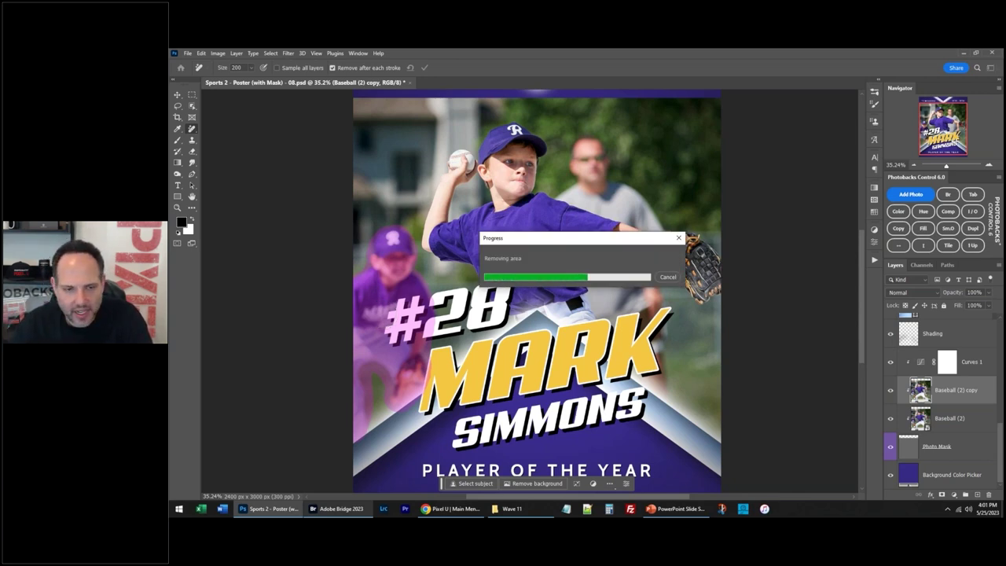
mouse_move(354, 344)
mouse_down()
mouse_move(364, 409)
mouse_move(322, 423)
mouse_up()
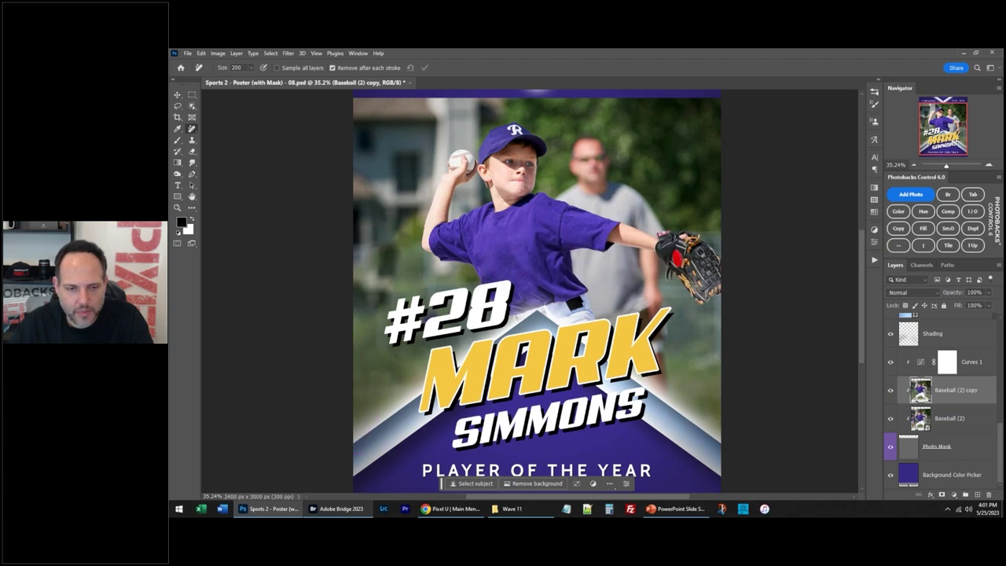
Step: Clean up the leftover purple patch and remnants in the blurred background where the teammate stood
scroll(403, 325, down, 2)
scroll(403, 325, up, 2)
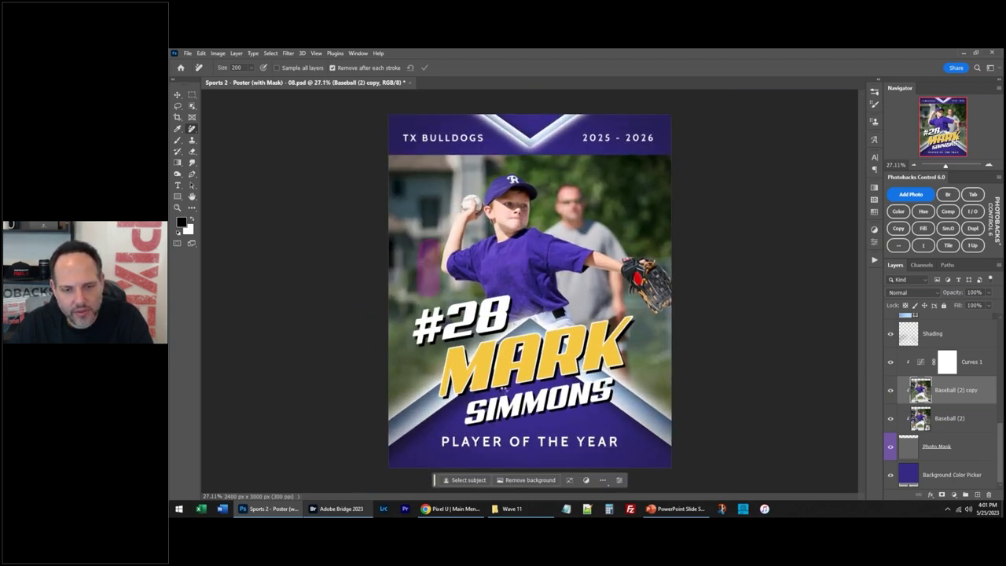
click(638, 276)
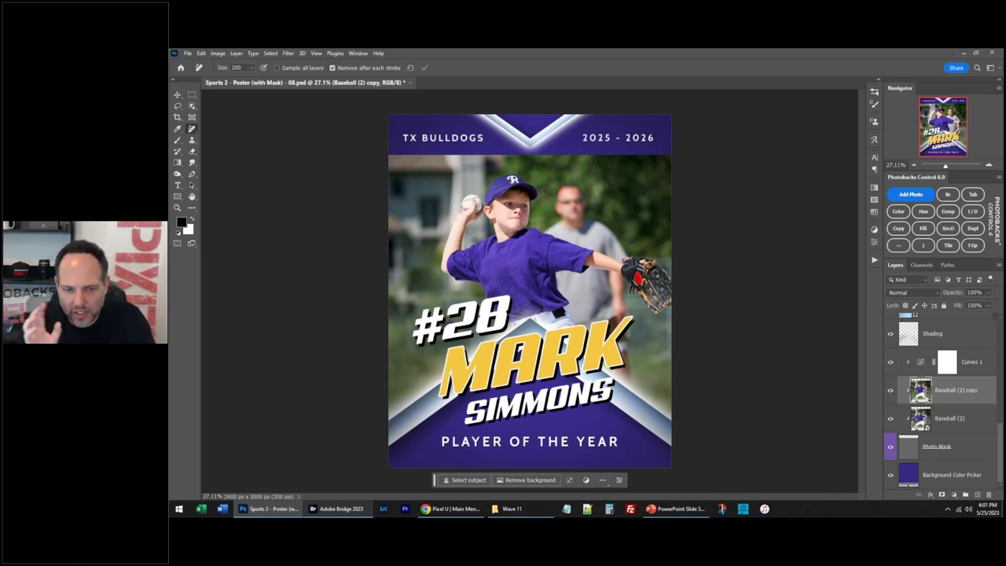
drag(422, 306, 377, 293)
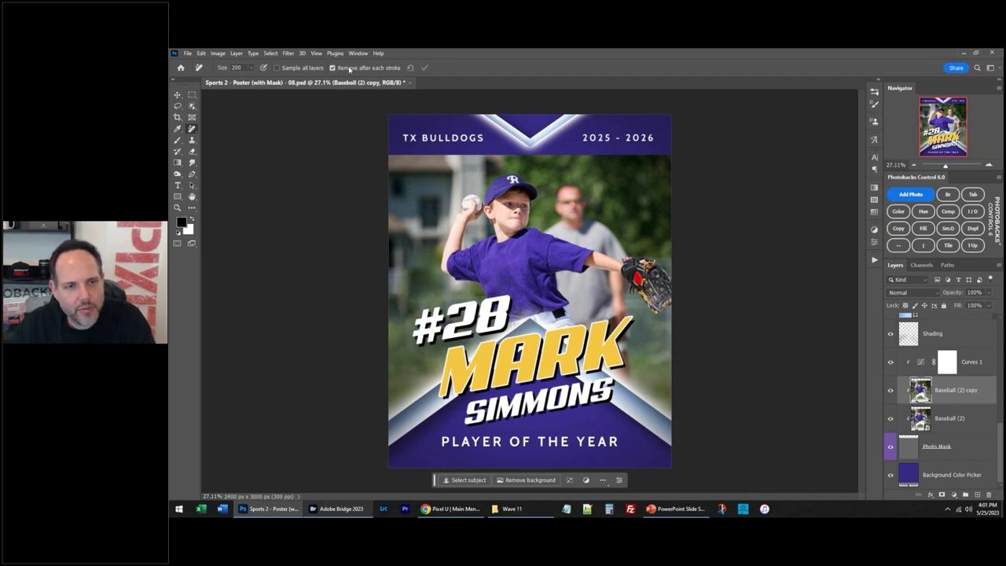
Step: Try removing the whole man behind the player in several strokes with Remove after each stroke off, and undo the attempt
mouse_move(553, 215)
mouse_down()
mouse_move(549, 225)
mouse_move(619, 252)
mouse_move(571, 211)
mouse_move(572, 197)
mouse_up()
mouse_move(563, 279)
mouse_down()
mouse_move(614, 280)
mouse_move(626, 375)
mouse_move(578, 330)
mouse_move(563, 290)
mouse_move(595, 294)
mouse_move(608, 353)
mouse_move(614, 320)
mouse_move(608, 301)
mouse_move(615, 329)
mouse_move(579, 246)
mouse_up()
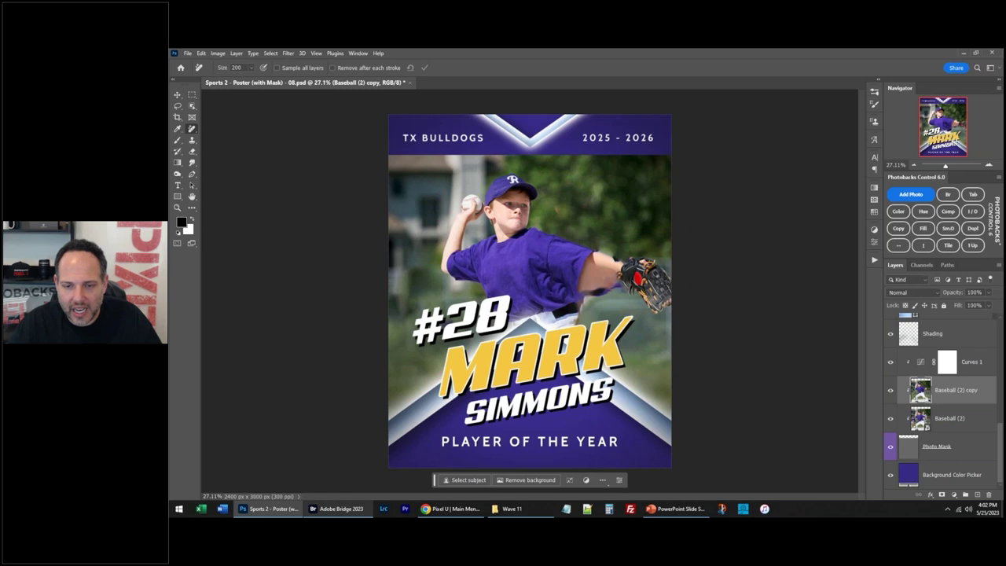
click(331, 68)
key(ctrl+z)
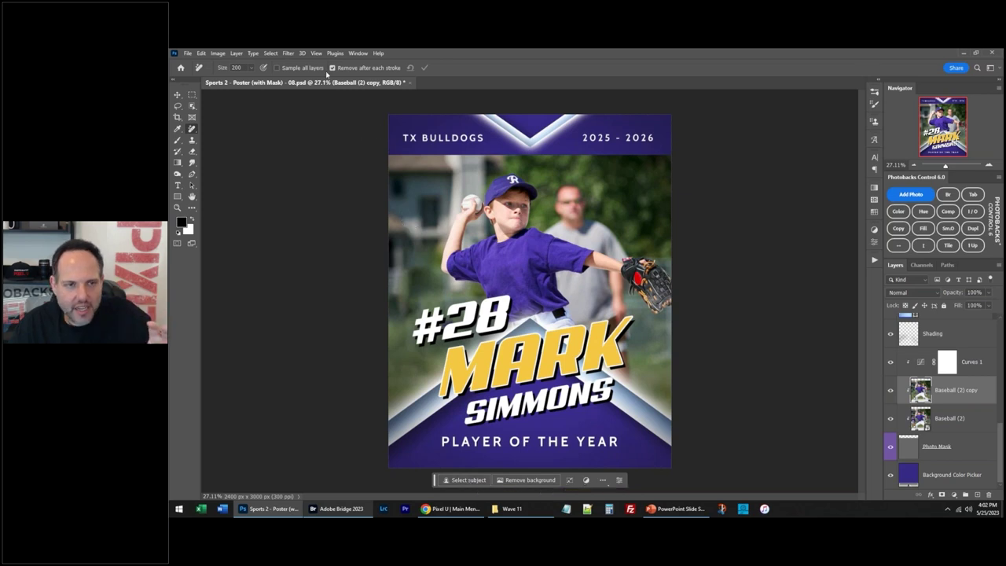
Step: Select the player on the Baseball (2) copy layer with Select Subject and check the selection edge along the sleeve, arm and glove
click(271, 53)
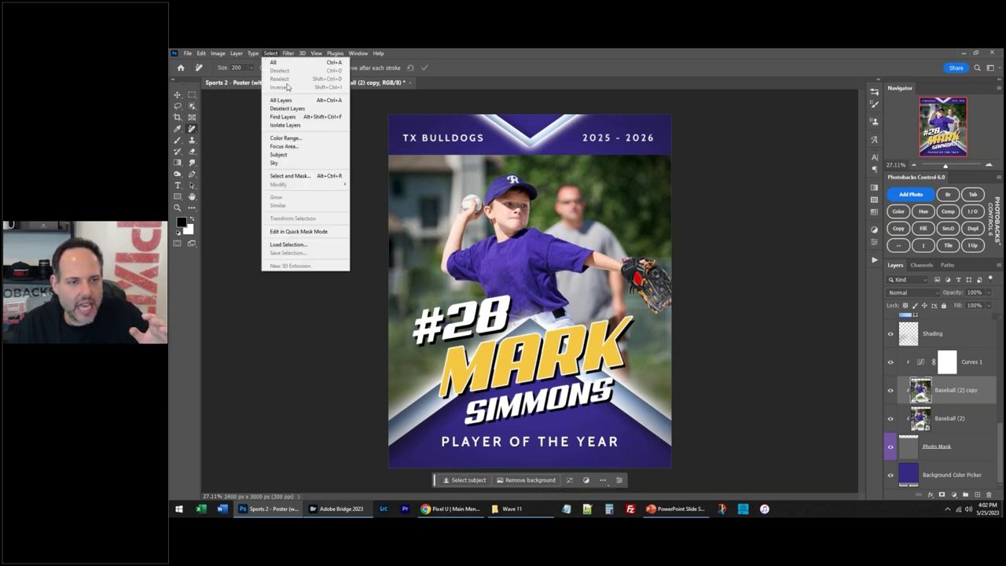
click(296, 157)
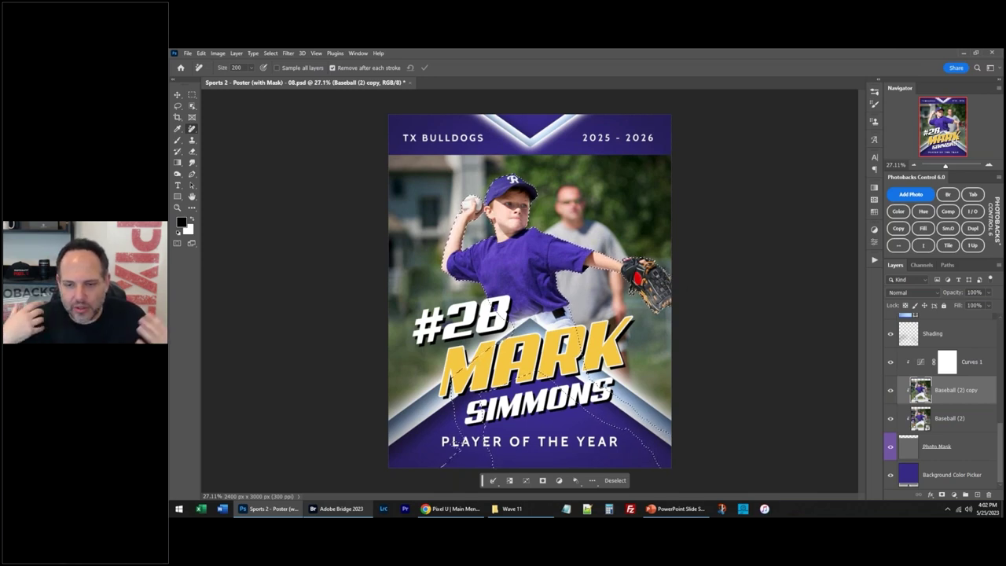
scroll(530, 291, up, 1)
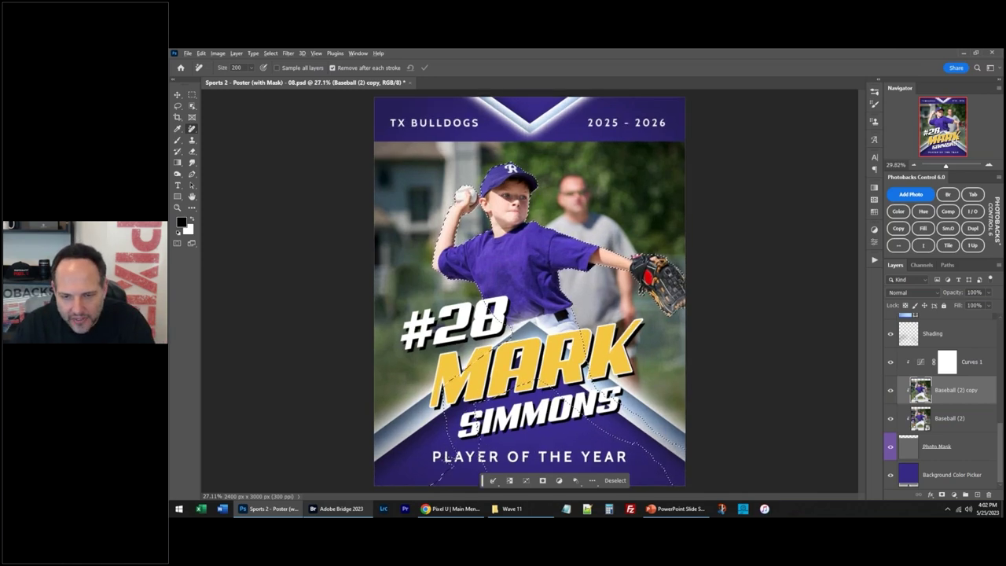
scroll(606, 338, up, 5)
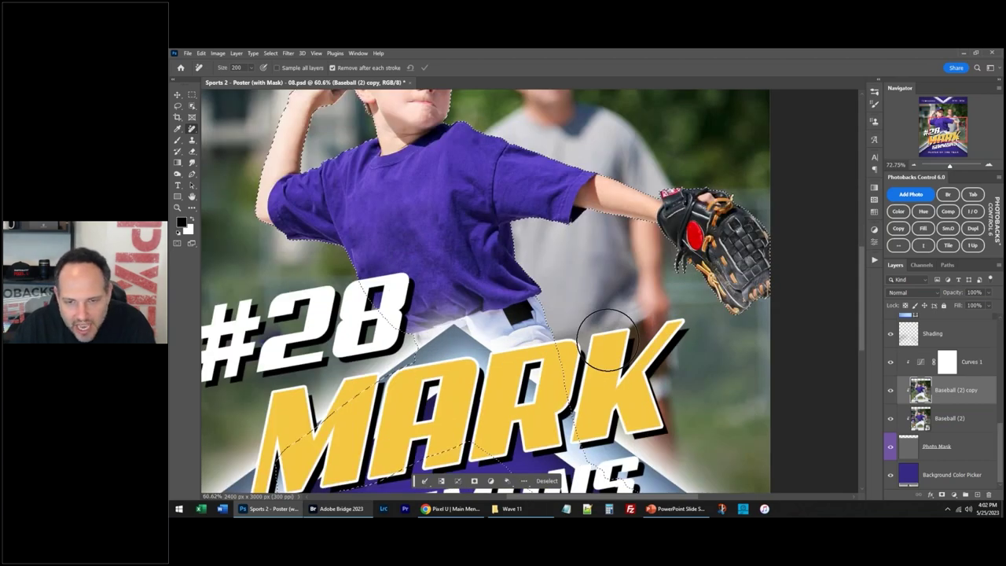
scroll(607, 338, up, 3)
scroll(555, 254, up, 4)
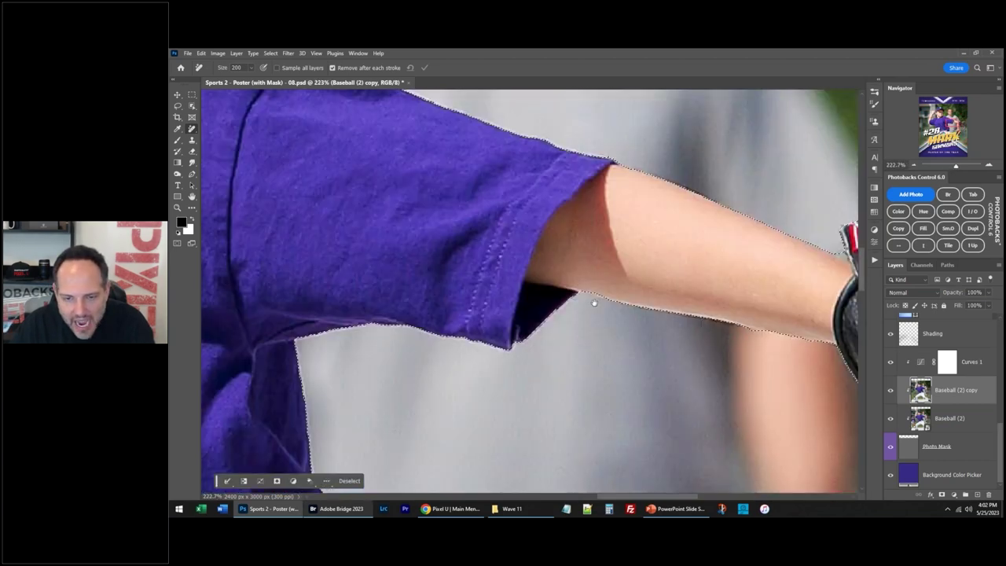
scroll(550, 330, up, 5)
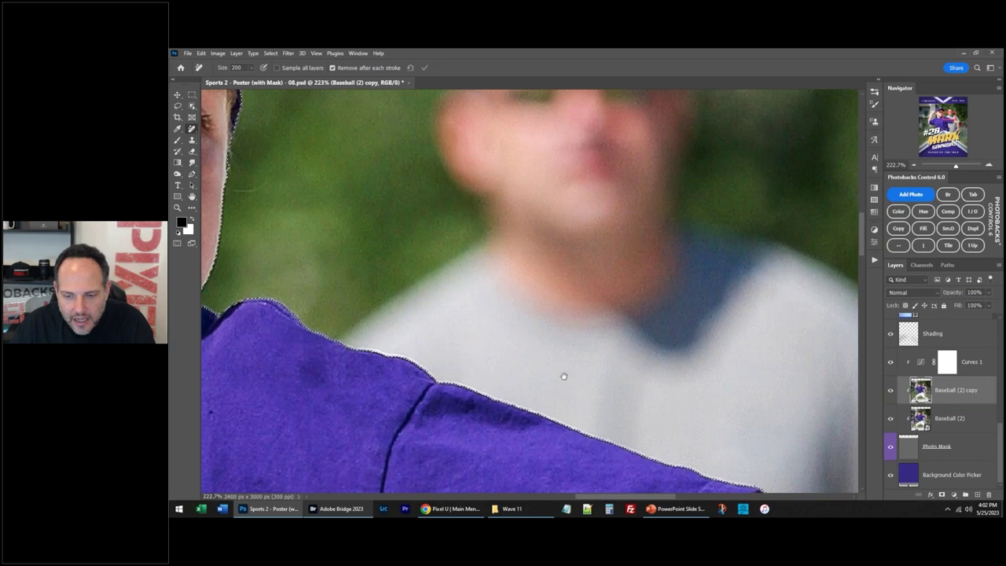
scroll(564, 373, right, 1)
scroll(495, 213, down, 5)
scroll(433, 162, right, 1)
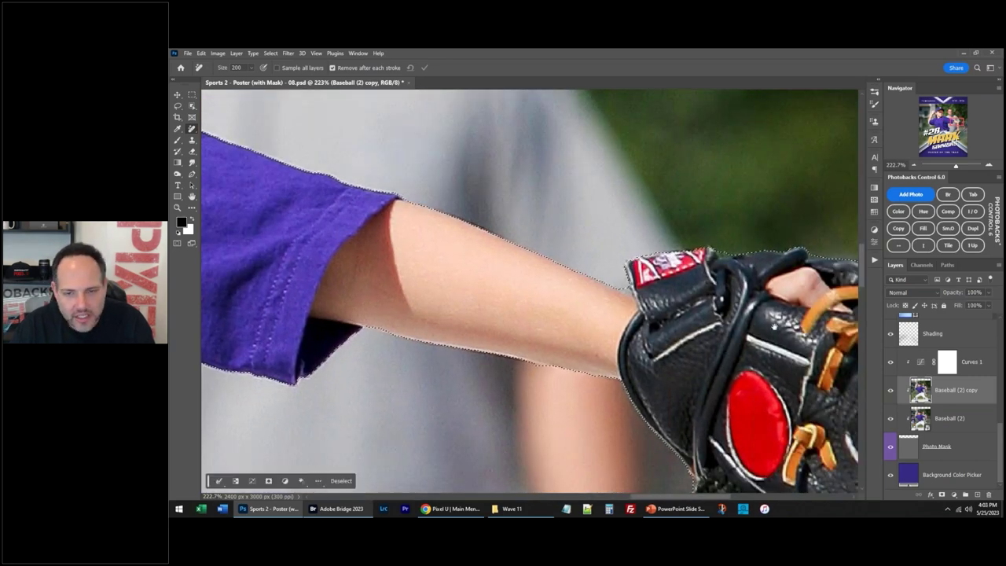
key(l)
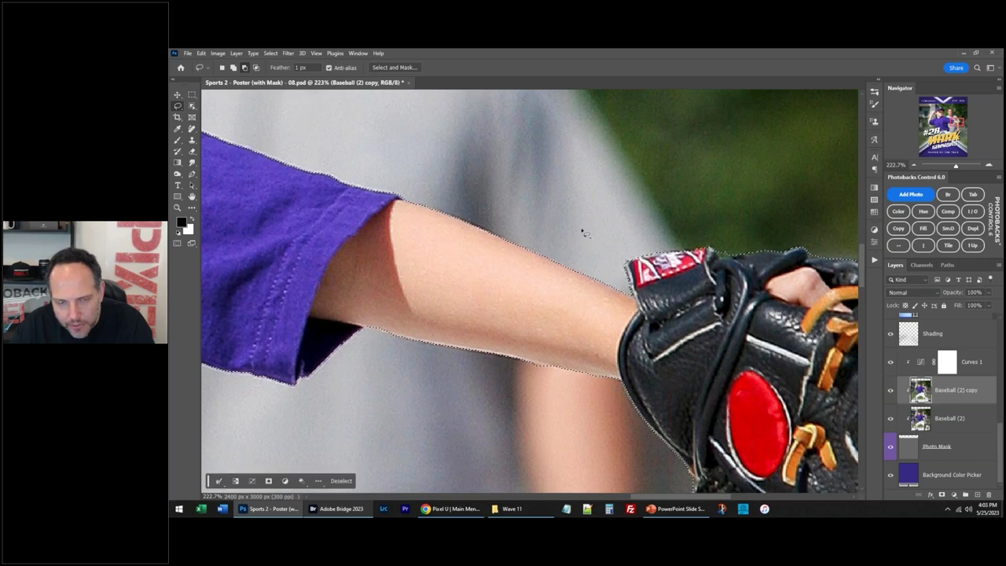
scroll(584, 319, down, 5)
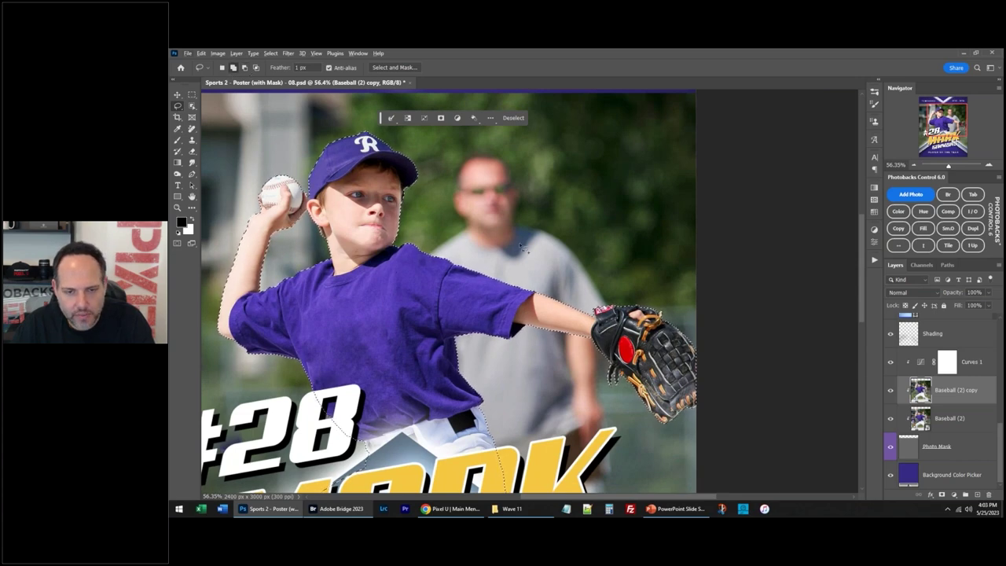
scroll(524, 248, down, 3)
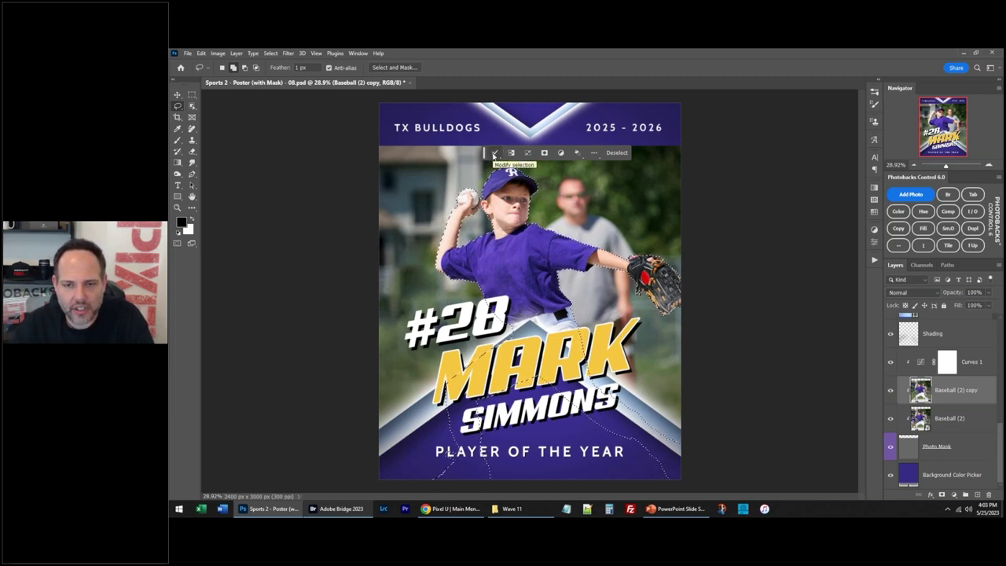
Step: Invert the selection so it covers the background around the player, with the Remove Tool active
click(191, 128)
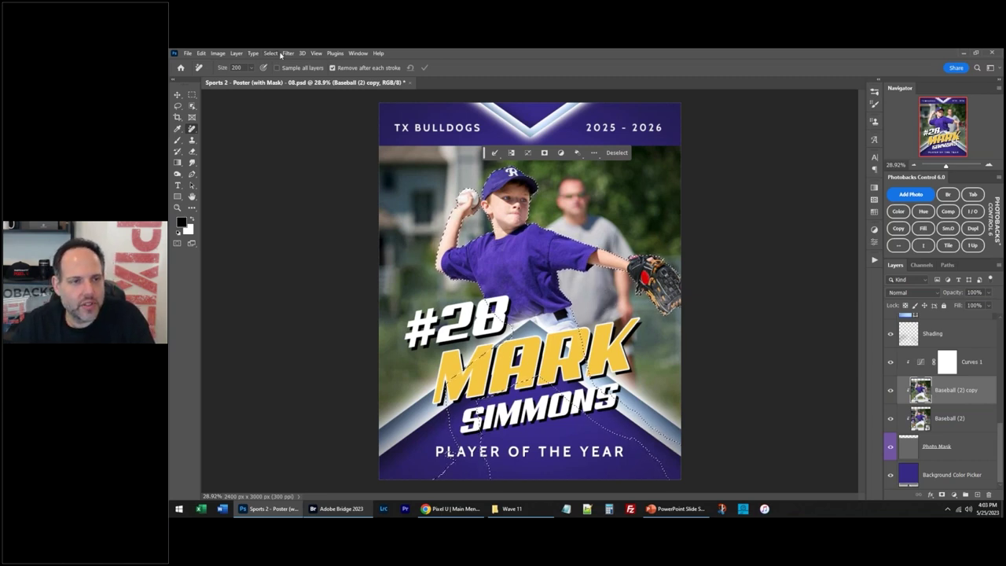
click(271, 53)
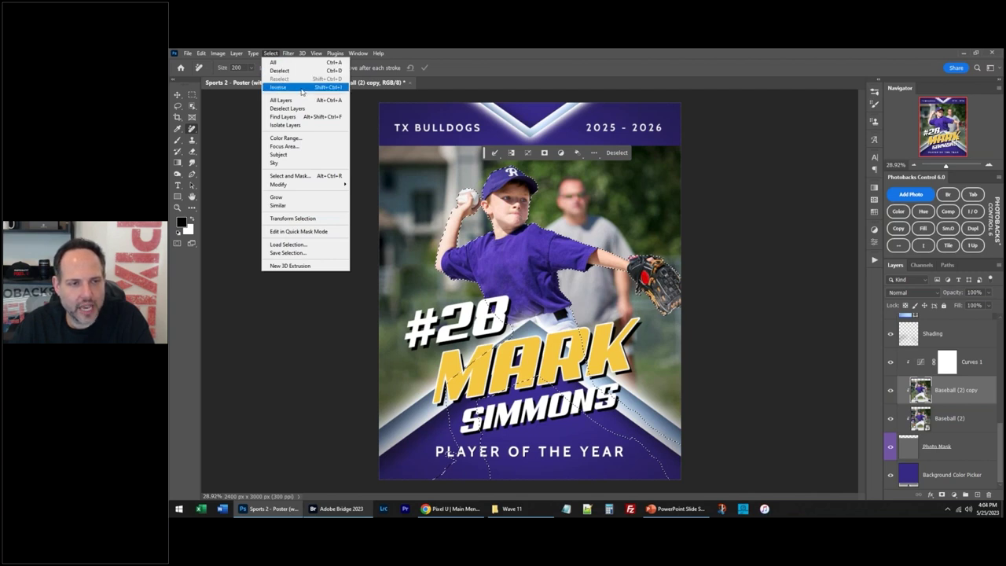
click(301, 88)
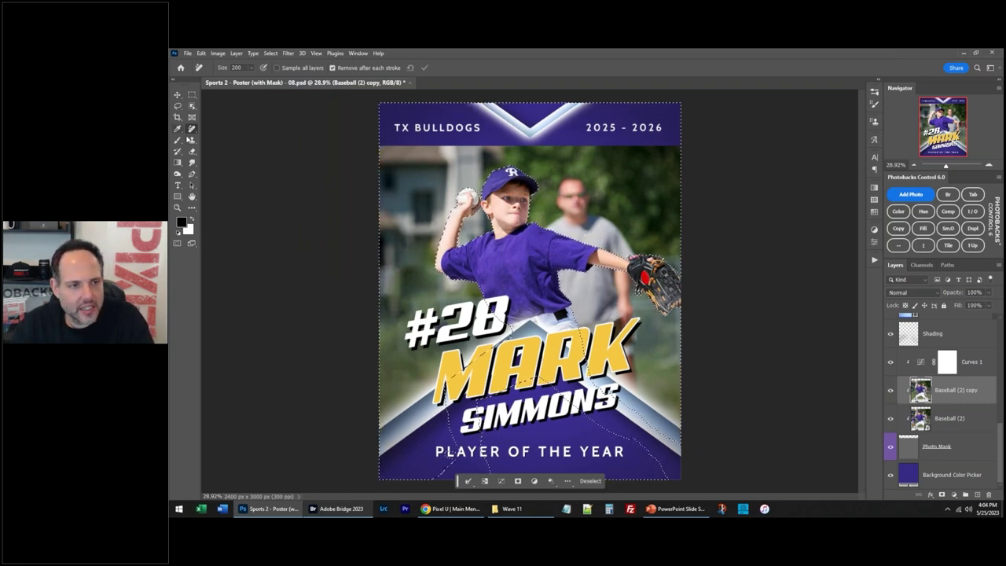
Step: Paint over the whole man behind the player with the Remove Tool at size 200 inside the selection, then deselect
right_click(191, 131)
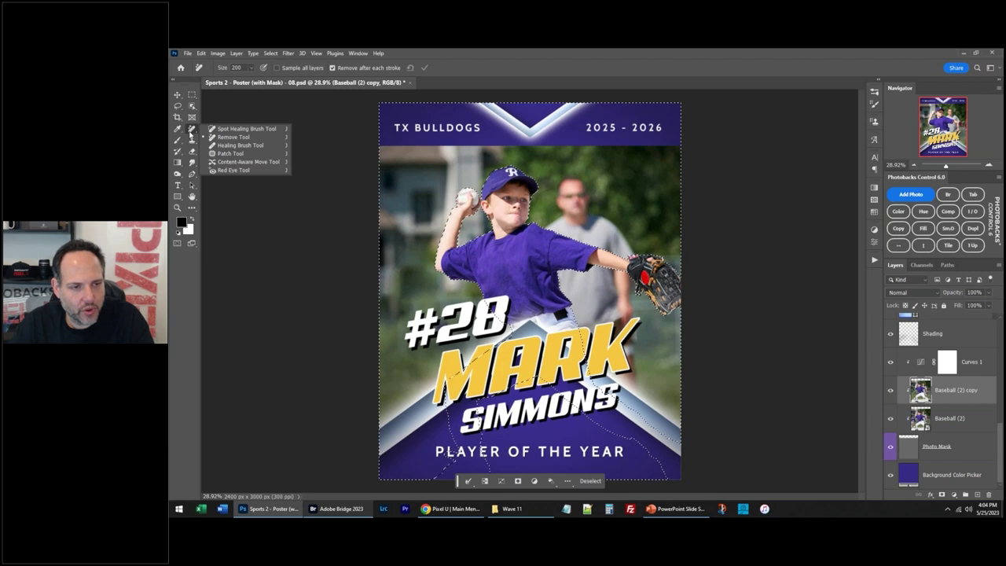
click(233, 137)
mouse_move(552, 228)
mouse_down()
mouse_move(624, 250)
mouse_move(564, 188)
mouse_move(567, 234)
mouse_move(631, 276)
mouse_move(567, 279)
mouse_move(595, 346)
mouse_move(631, 388)
mouse_move(627, 290)
mouse_move(621, 314)
mouse_move(605, 283)
mouse_up()
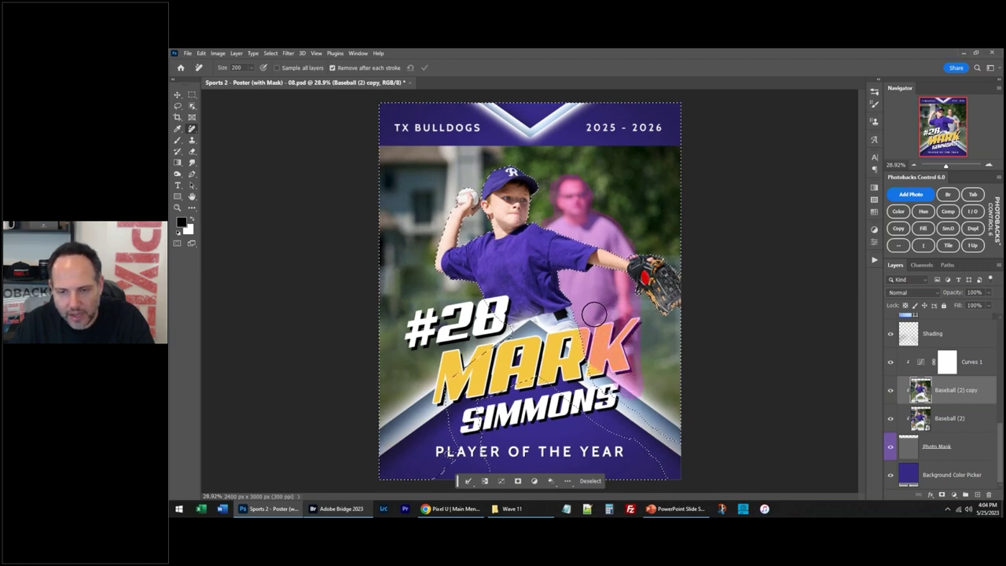
drag(593, 298, 592, 299)
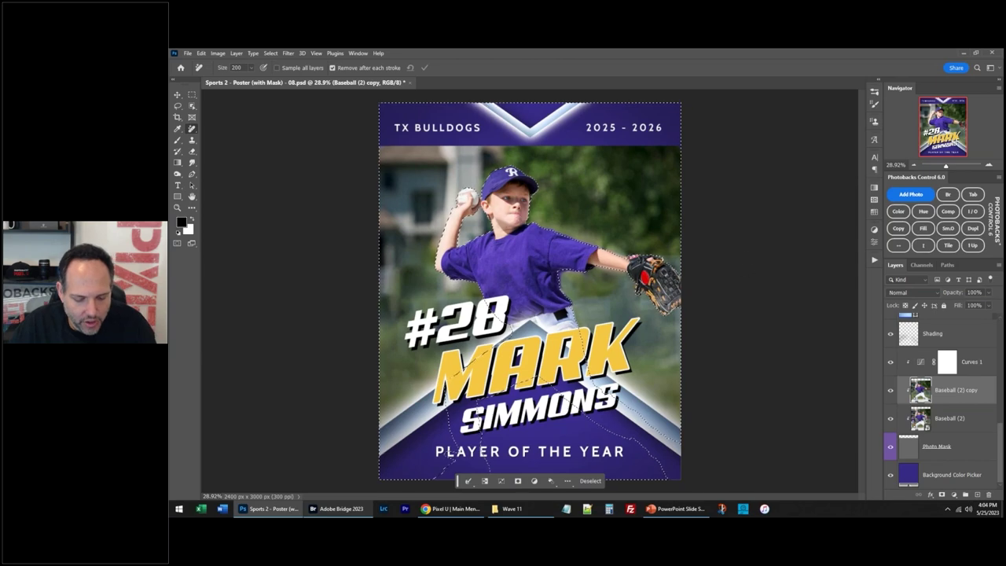
key(ctrl+d)
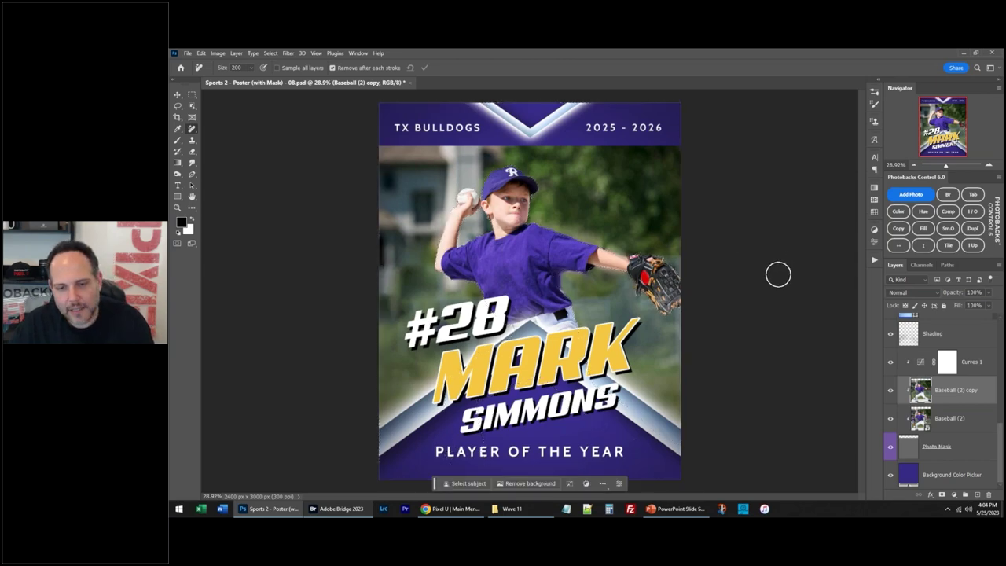
Step: Inspect the removal around the sleeve and compare the poster with the Baseball (2) copy layer hidden and shown
scroll(558, 287, up, 5)
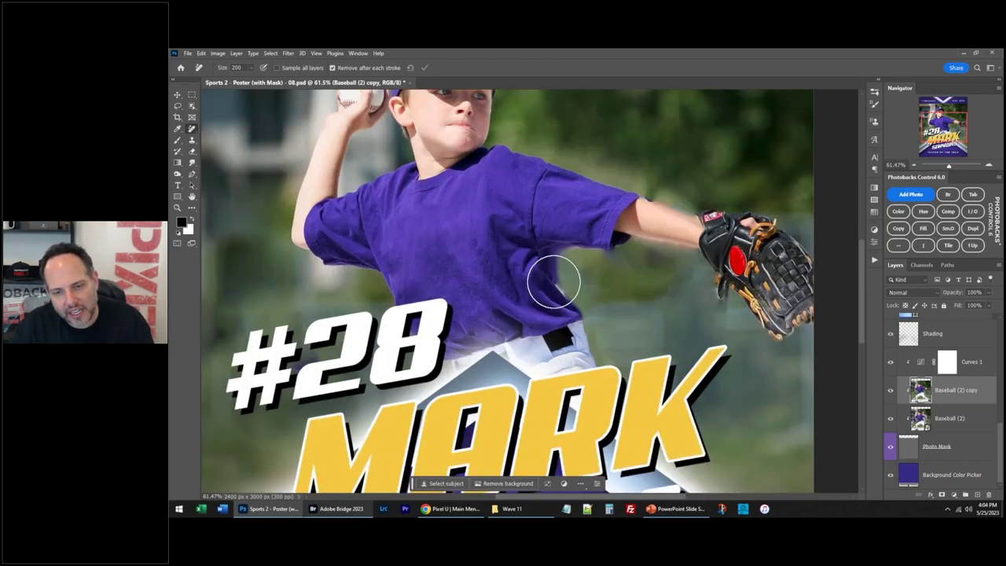
scroll(554, 281, down, 3)
scroll(519, 291, down, 2)
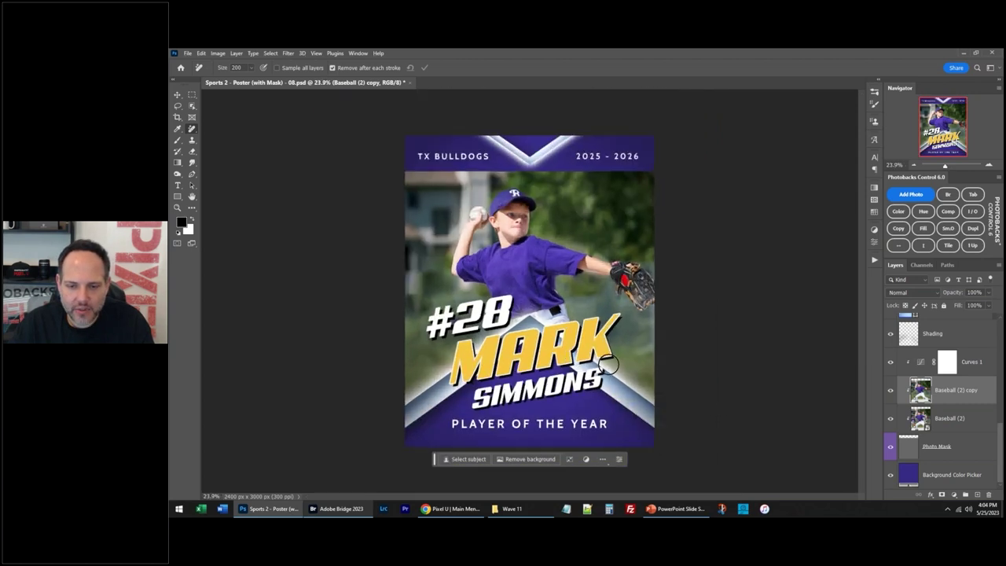
click(889, 393)
click(889, 393)
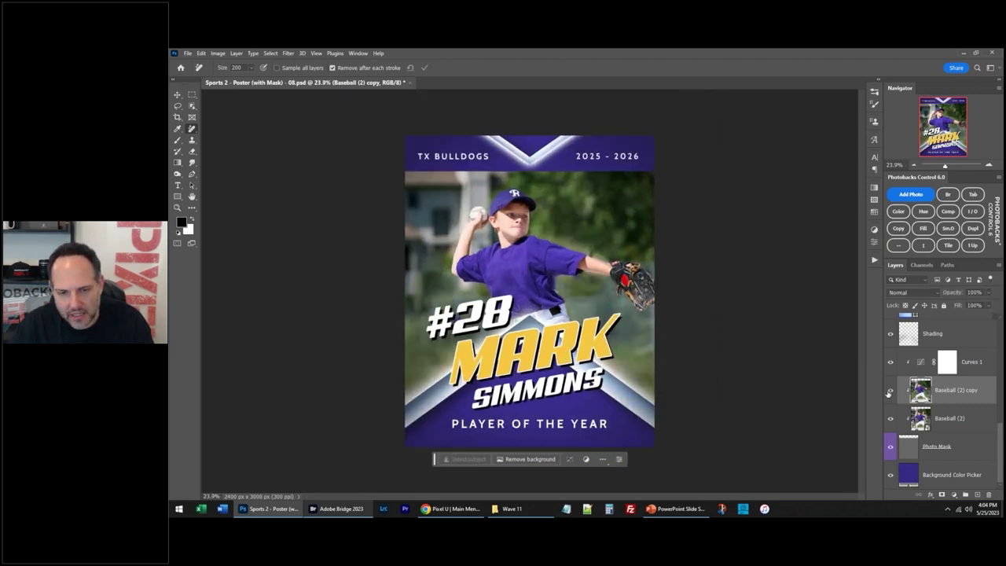
click(889, 393)
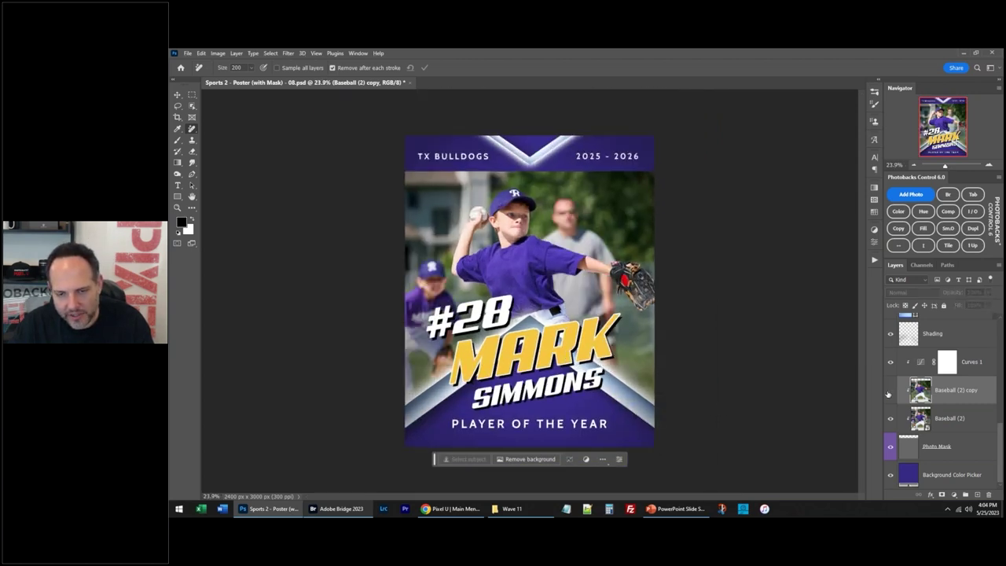
click(889, 393)
click(889, 393)
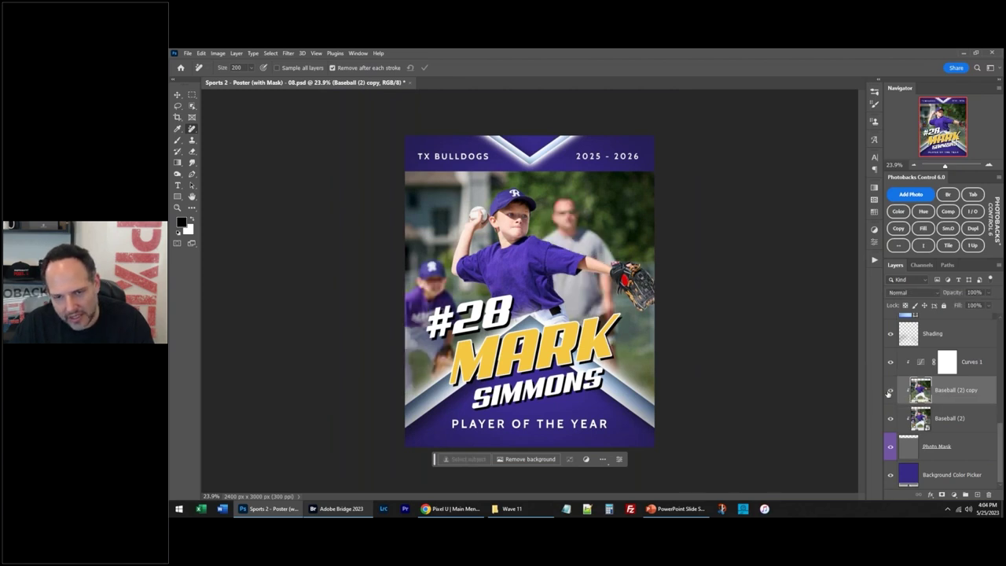
click(889, 393)
Step: Restore the background selection and remove the leftover fringe above the player's outstretched forearm using the Remove Tool at size 70
ctrl+click(920, 390)
scroll(503, 236, up, 3)
scroll(710, 337, up, 4)
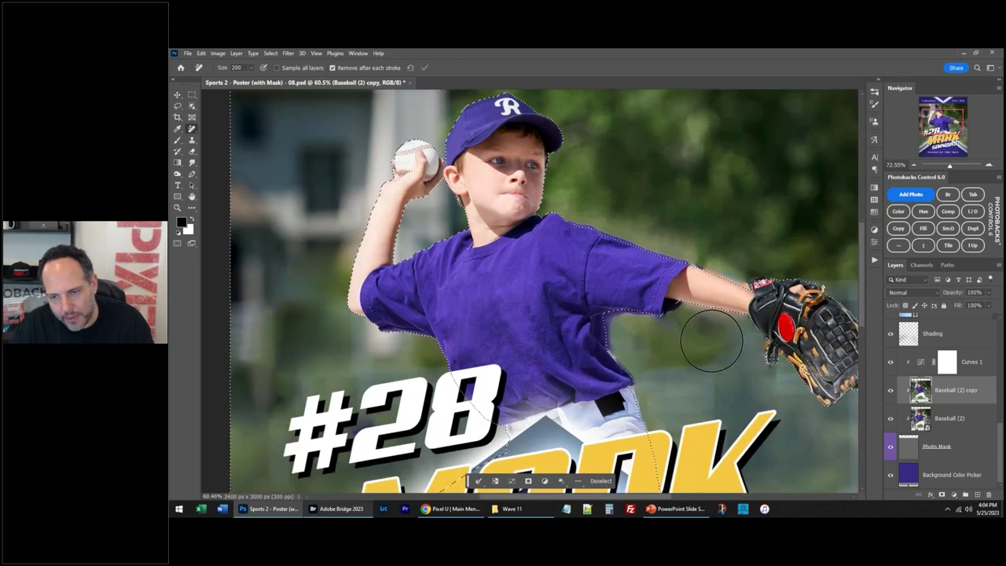
scroll(648, 326, down, 2)
scroll(648, 326, right, 4)
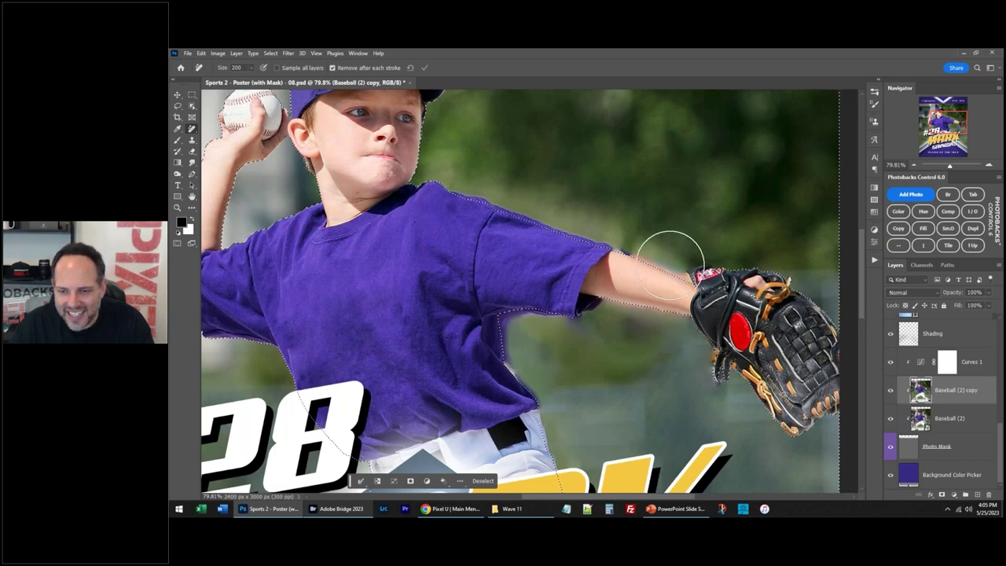
scroll(649, 278, up, 3)
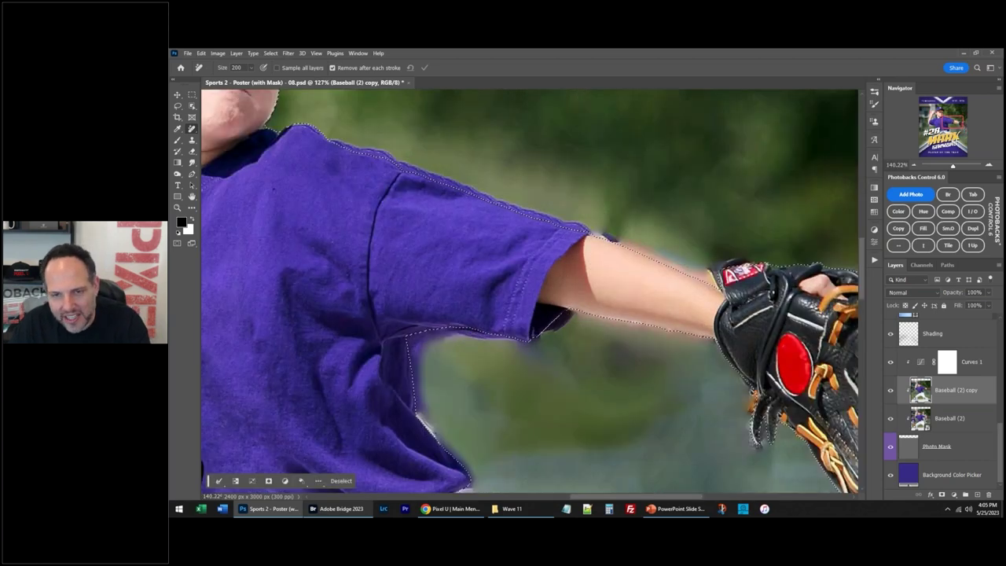
scroll(629, 244, up, 2)
key(bracketleft)
key(bracketleft)
key(bracketleft)
key(bracketleft)
key(bracketleft)
key(bracketleft)
key(bracketleft)
mouse_move(597, 214)
mouse_down()
mouse_move(730, 275)
mouse_move(741, 270)
mouse_move(692, 232)
mouse_up()
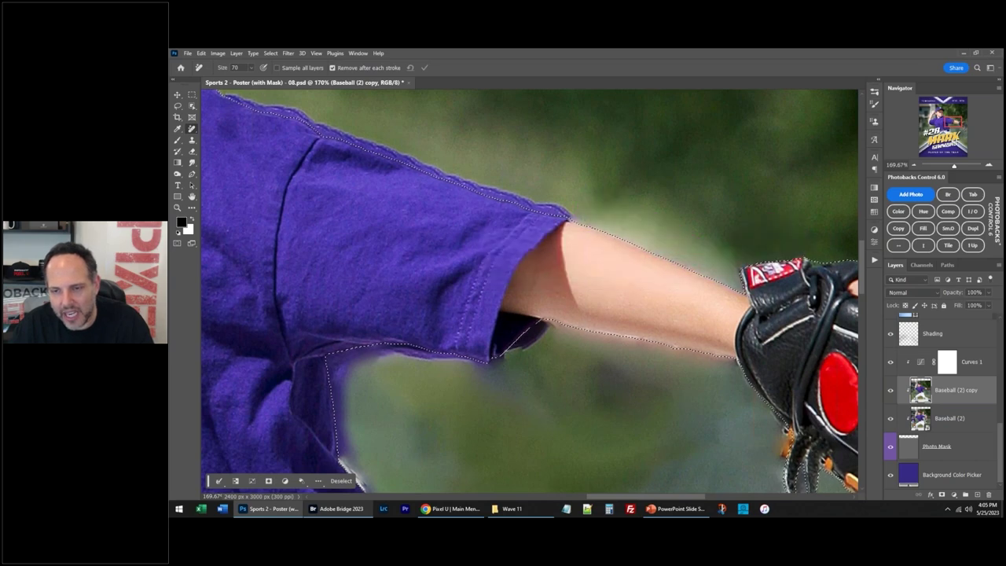
Step: Remove the leftover fringe beneath the forearm and sleeve and along the side of the purple shirt
drag(579, 297, 631, 215)
mouse_move(539, 305)
mouse_down()
mouse_move(594, 263)
mouse_move(751, 289)
mouse_move(777, 308)
mouse_move(790, 383)
mouse_up()
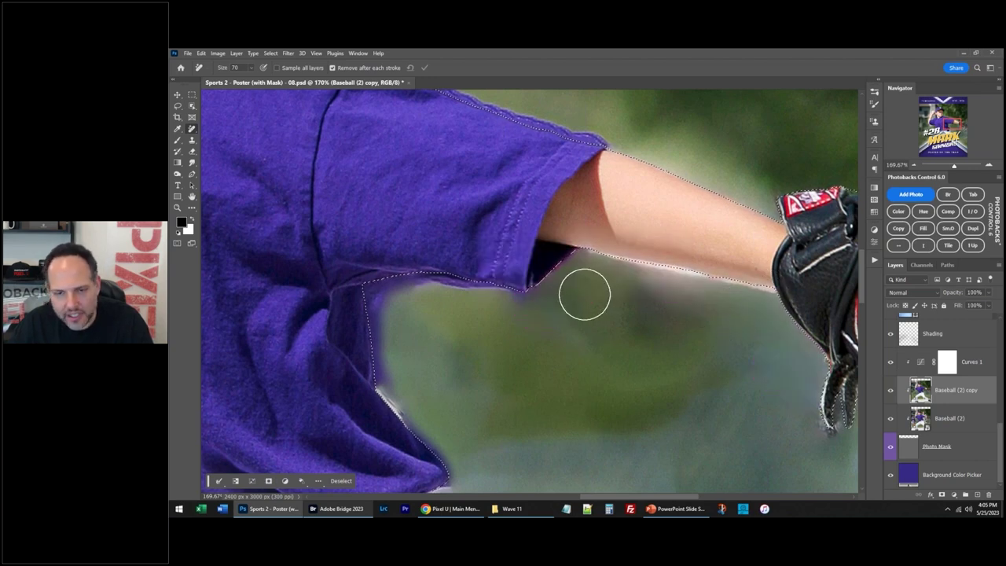
mouse_move(559, 293)
mouse_down()
mouse_move(412, 282)
mouse_move(379, 304)
mouse_move(396, 388)
mouse_move(465, 473)
mouse_up()
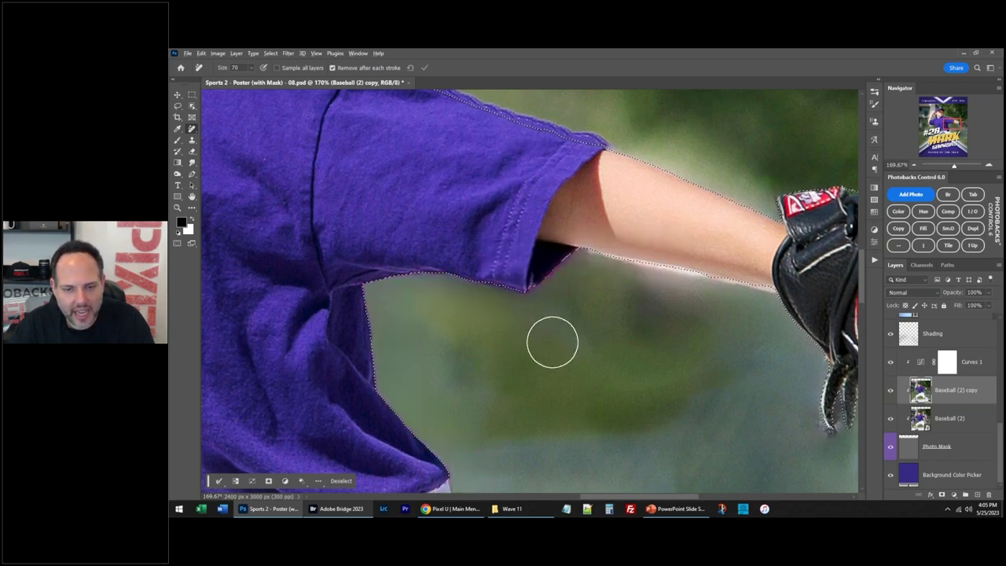
Step: Clean up the remaining background edges by the player's waist and along the upper shoulder and sleeve, then deselect
scroll(589, 354, down, 5)
scroll(570, 385, up, 3)
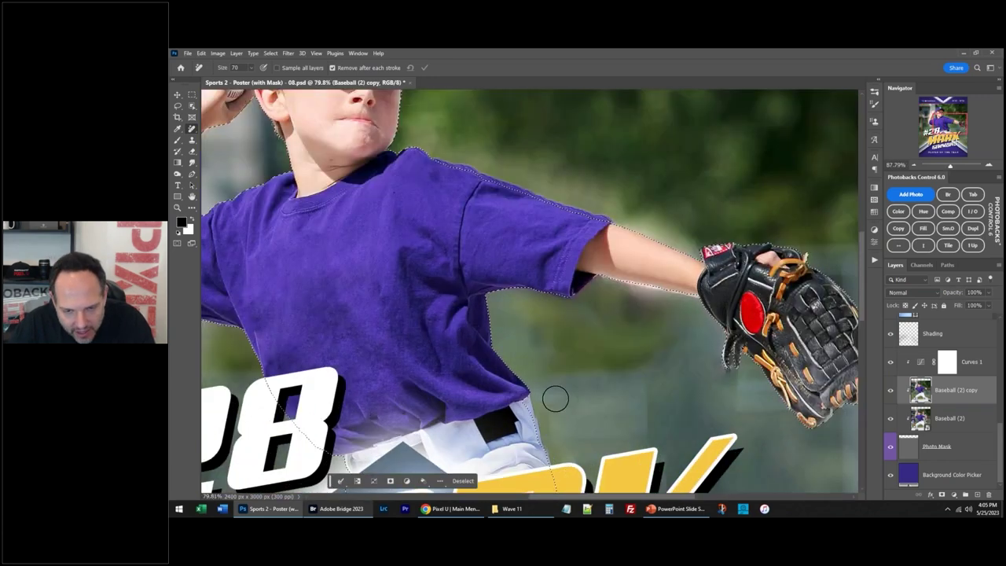
mouse_move(520, 305)
mouse_down()
mouse_move(542, 384)
mouse_move(513, 281)
mouse_up()
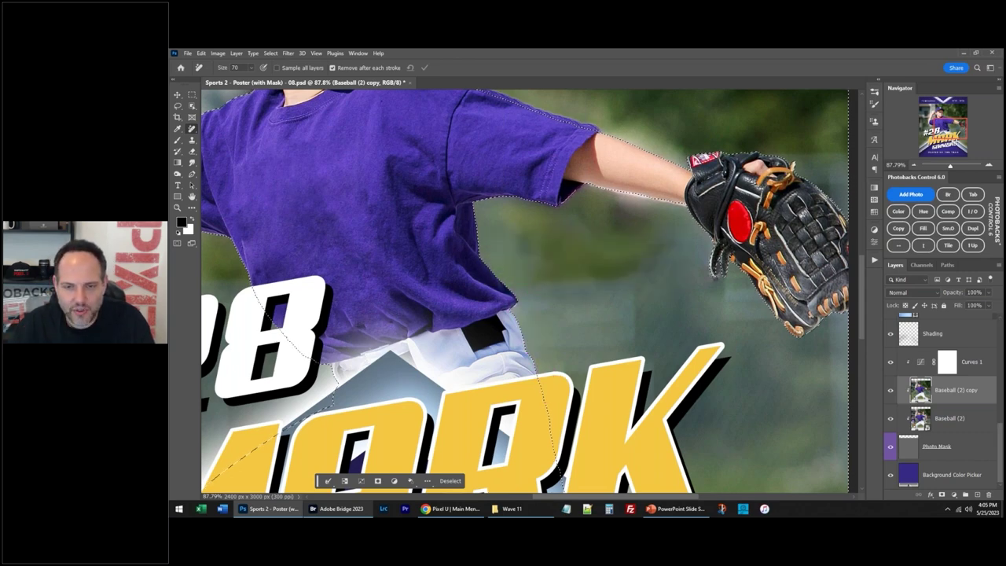
key(ctrl+0)
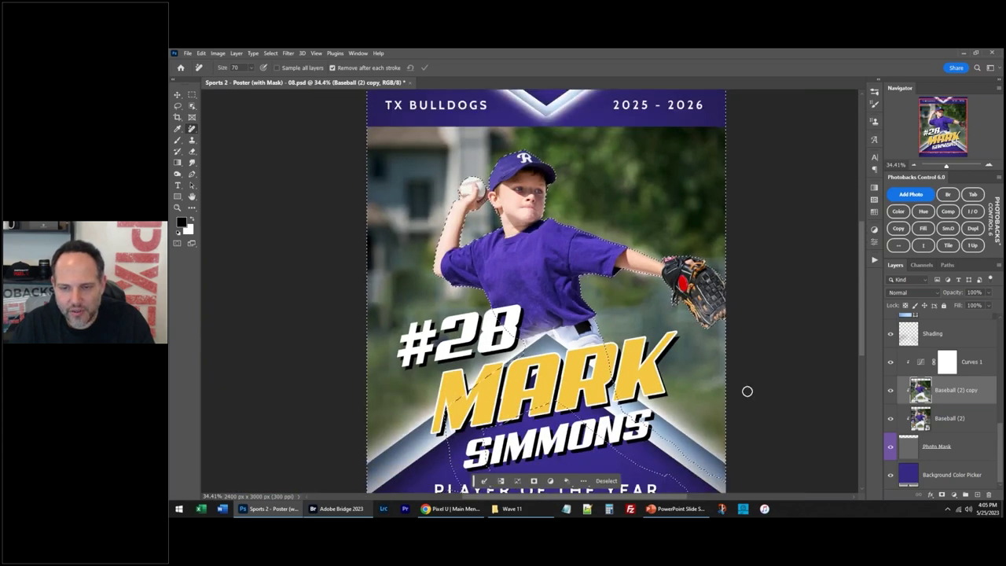
drag(562, 219, 643, 248)
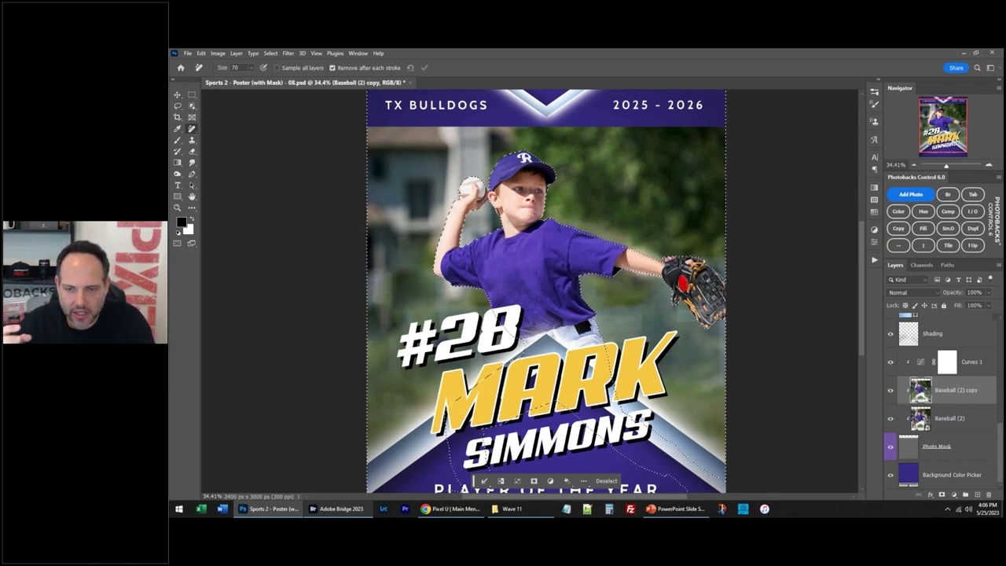
key(ctrl+d)
Step: Compare the cleaned-up poster with the original photo by toggling the Baseball (2) copy layer, leaving the layer visible
scroll(741, 292, down, 2)
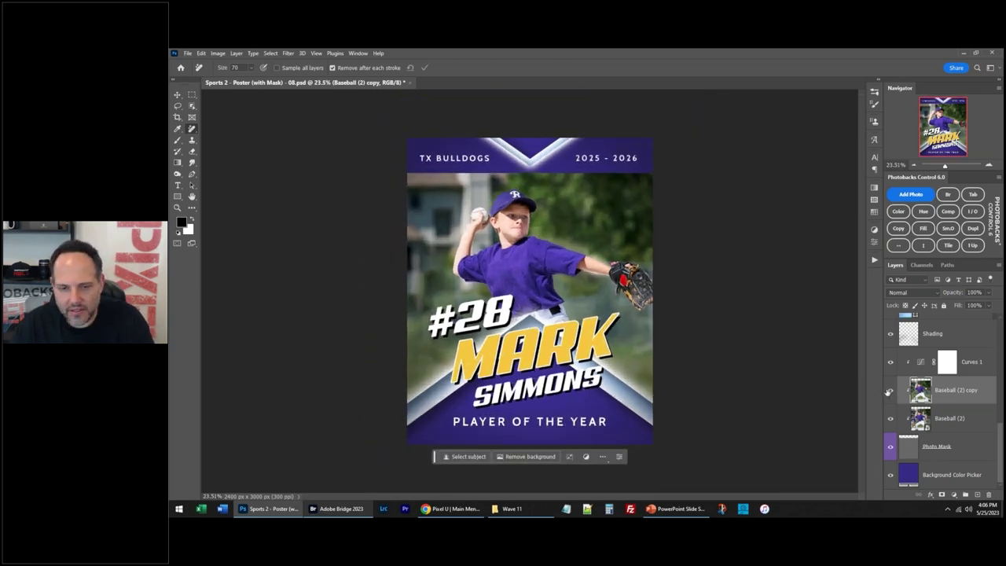
click(889, 390)
click(889, 391)
click(889, 390)
click(889, 390)
click(889, 391)
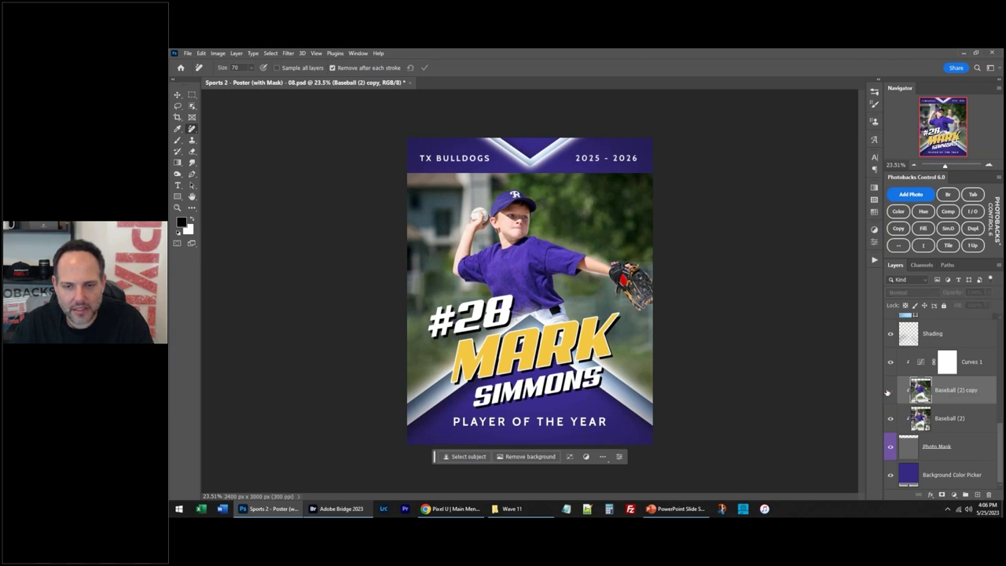
click(889, 390)
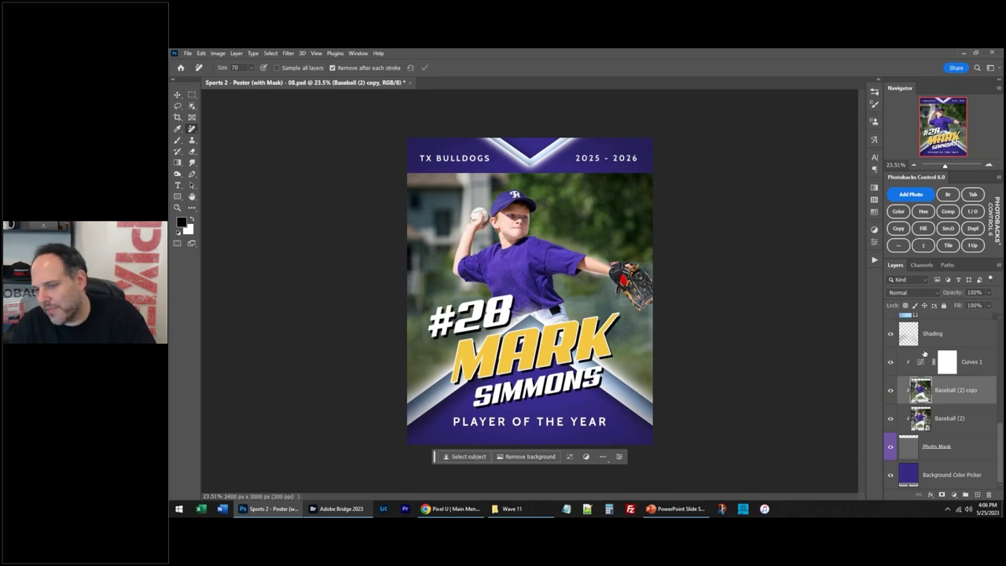
Step: Tint the baseball player's photo on the poster with the solid color f5cb8d
click(904, 212)
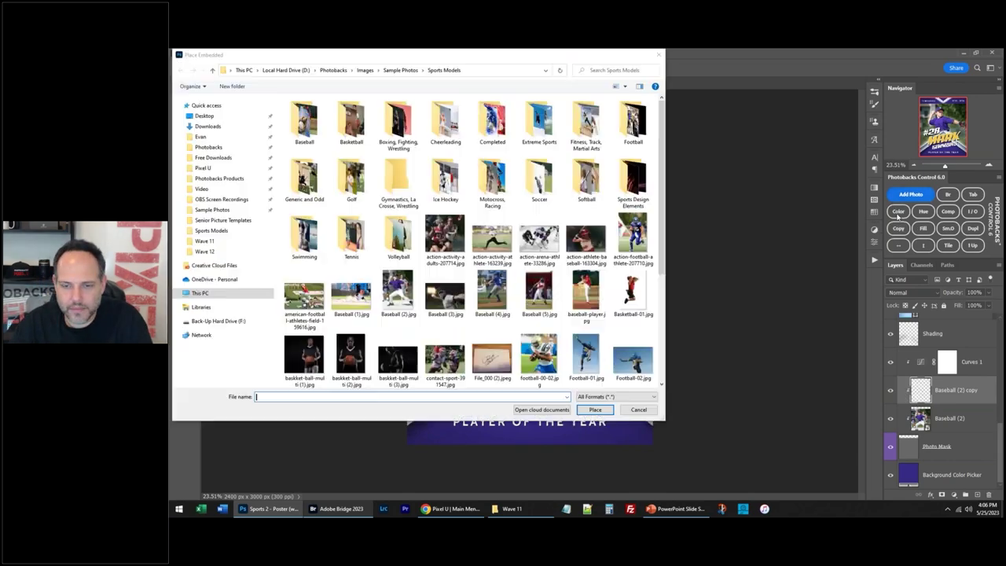
click(642, 413)
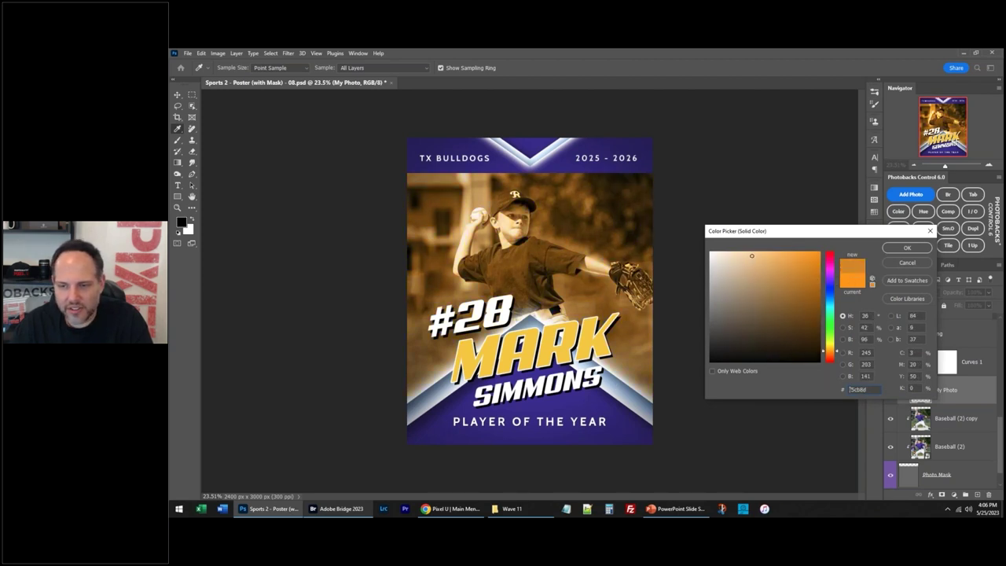
click(920, 246)
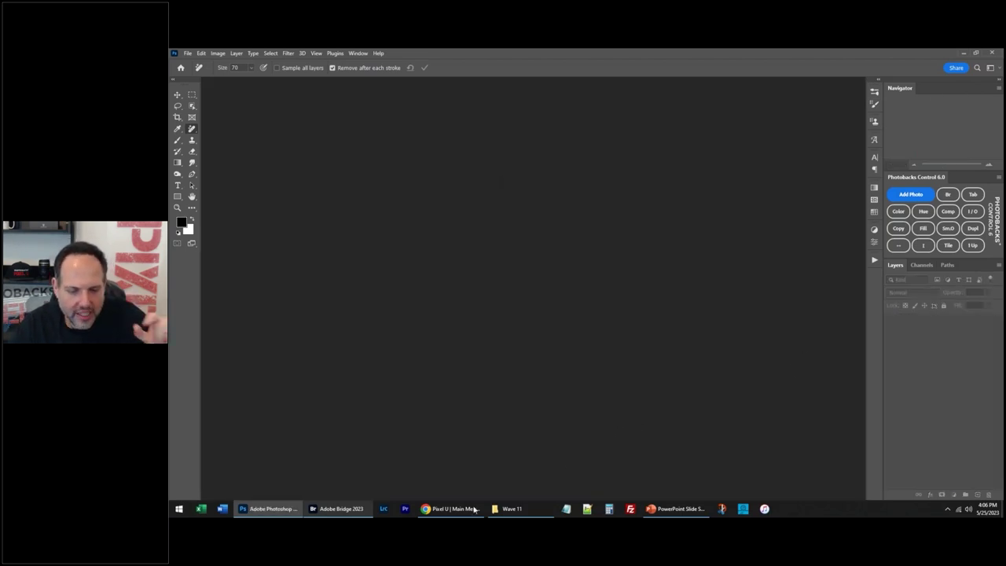
Step: Switch to Adobe Bridge and open Sports 2 - Team Banner - 05.psd from the Team Banners folder of Sports Package 2
click(338, 508)
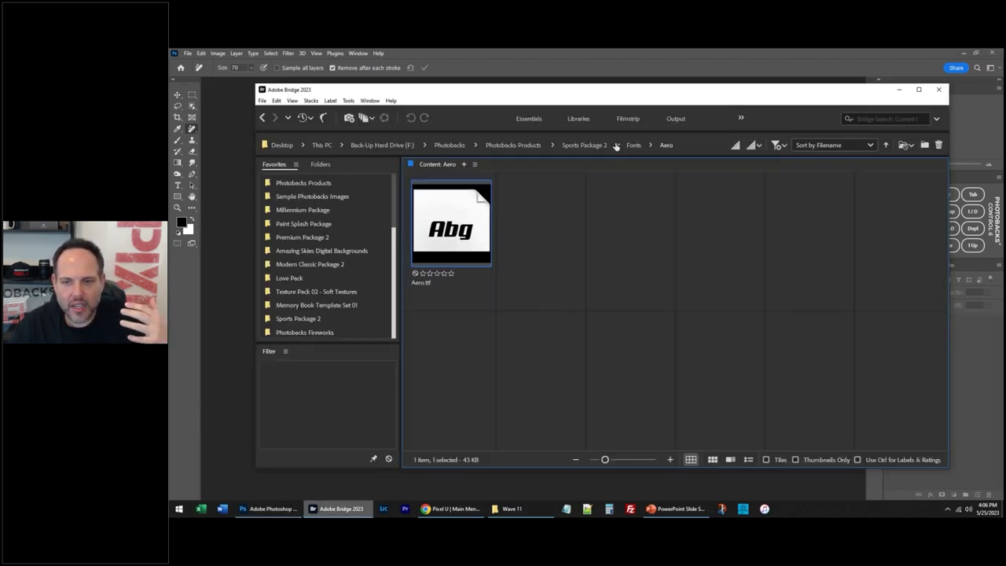
click(617, 146)
click(653, 321)
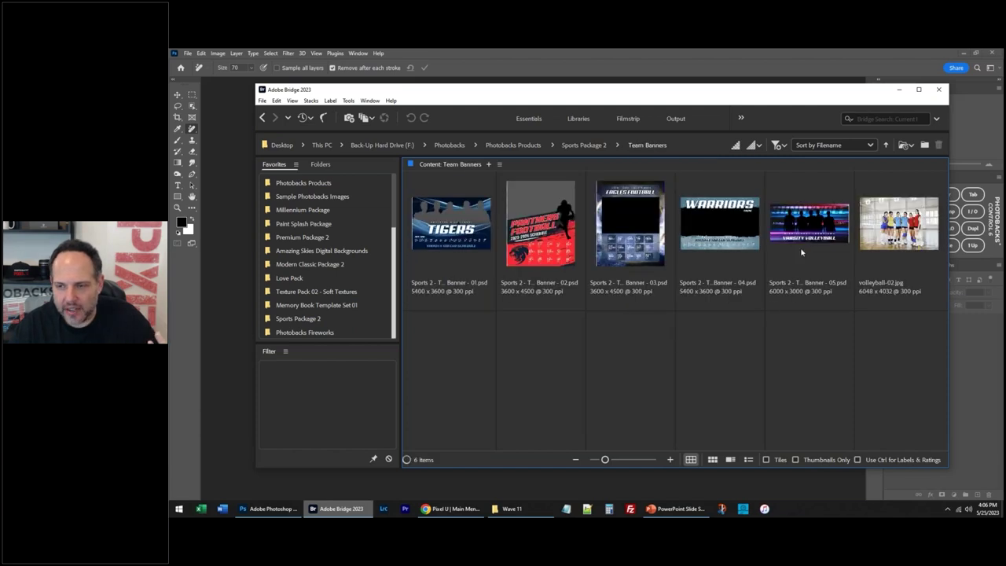
double_click(810, 221)
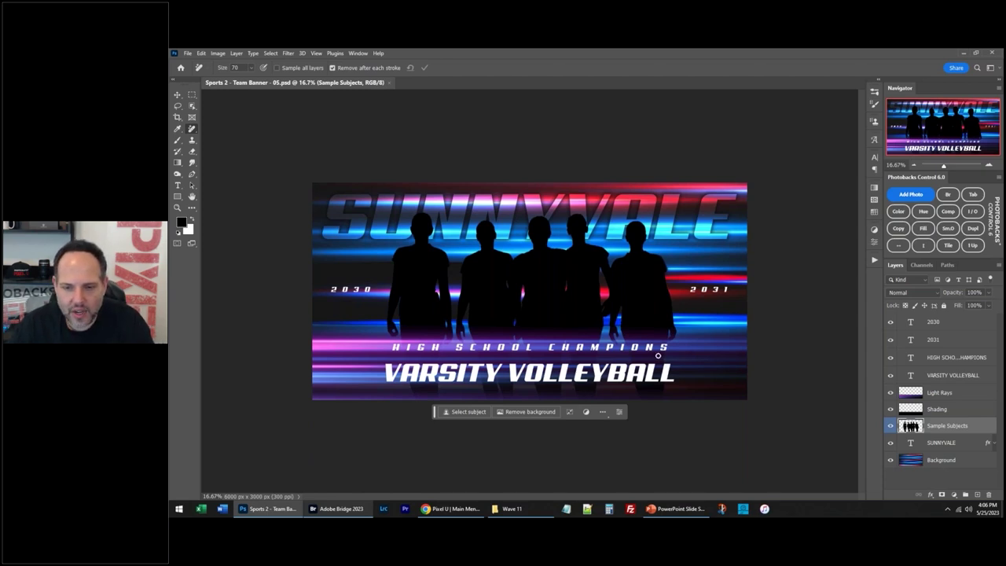
Step: Duplicate the team banner as a separate working document and close the original template
key(ctrl+0)
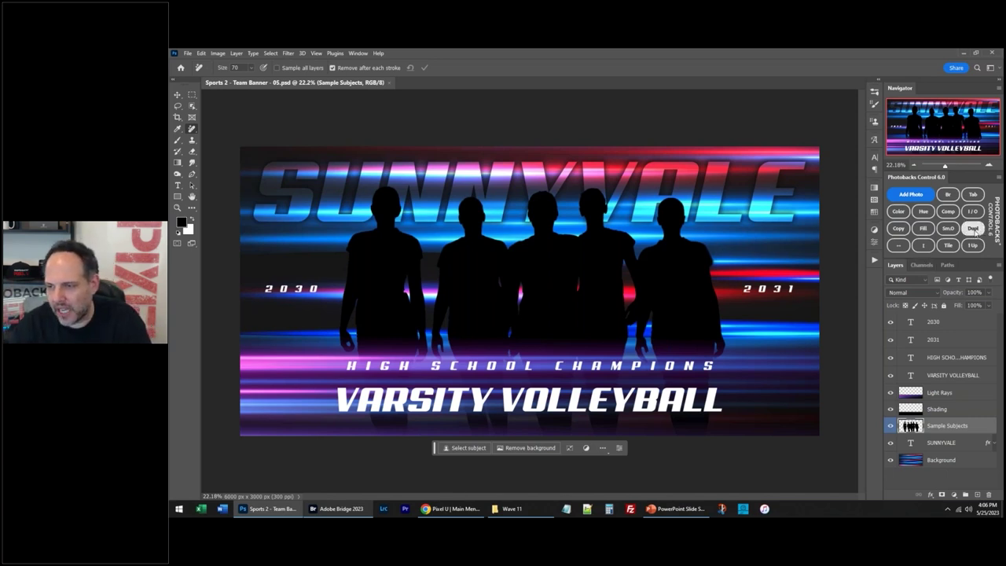
click(973, 228)
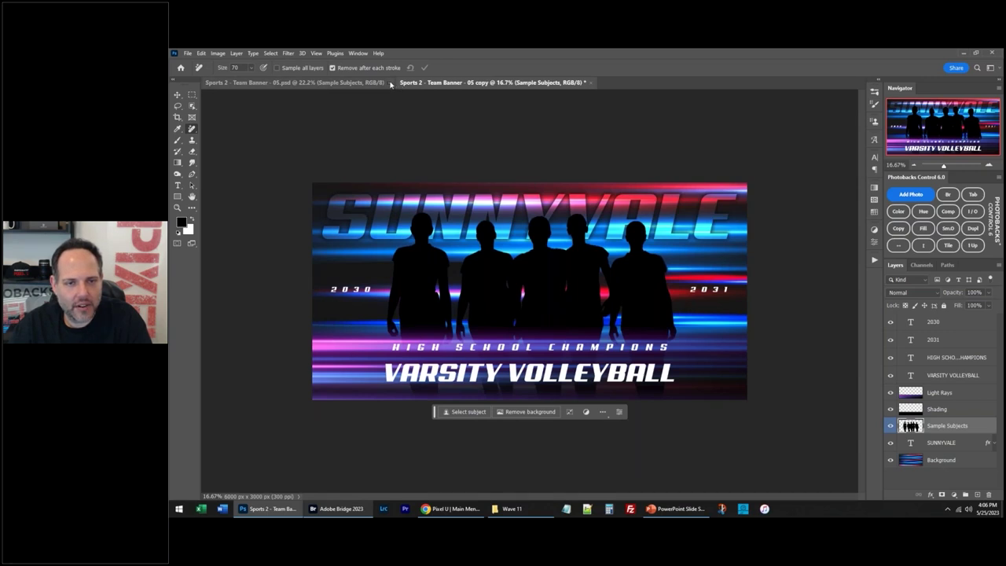
click(390, 83)
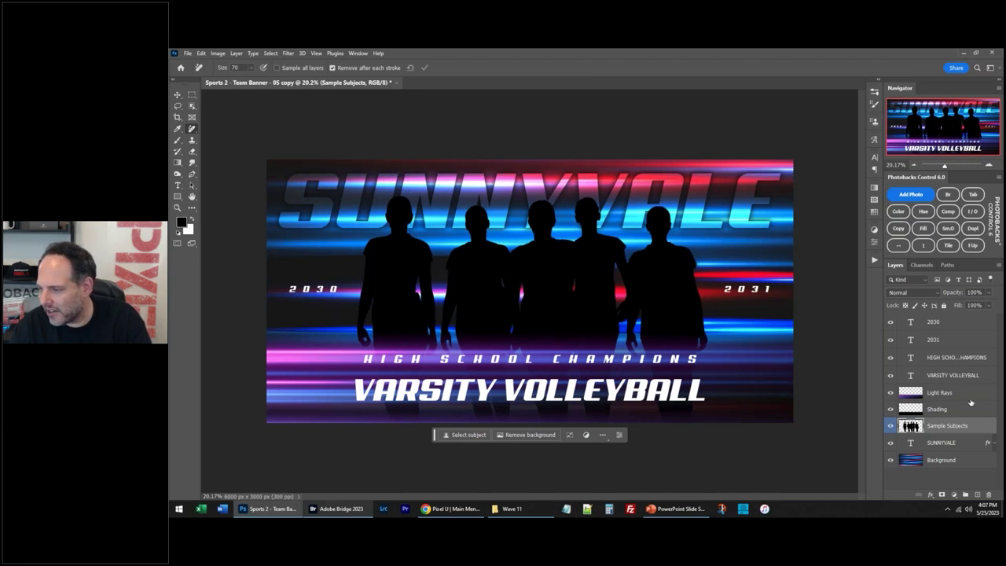
Step: Delete the Sample Subjects silhouettes and the 2031 text layer from the banner copy
key(Delete)
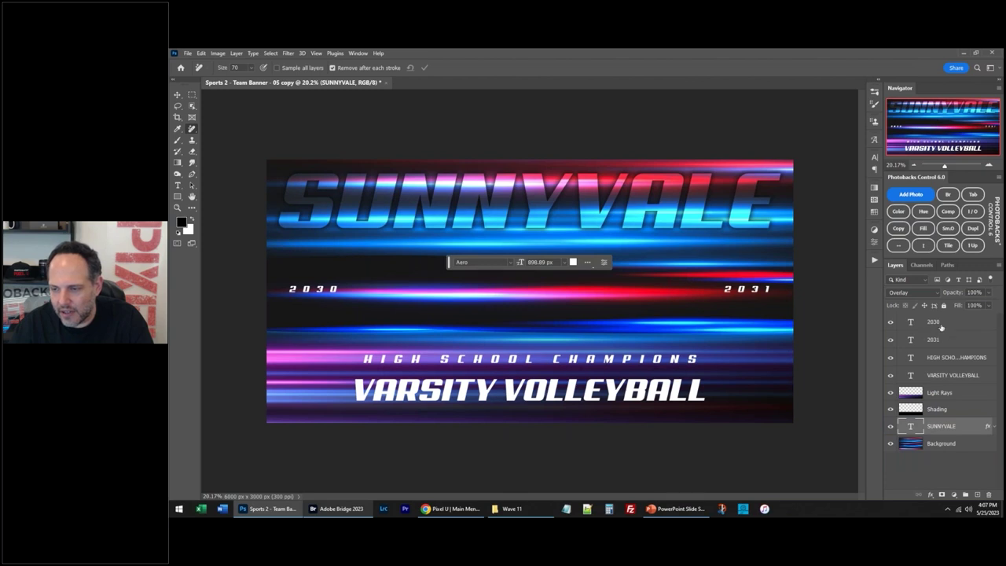
drag(964, 324, 989, 494)
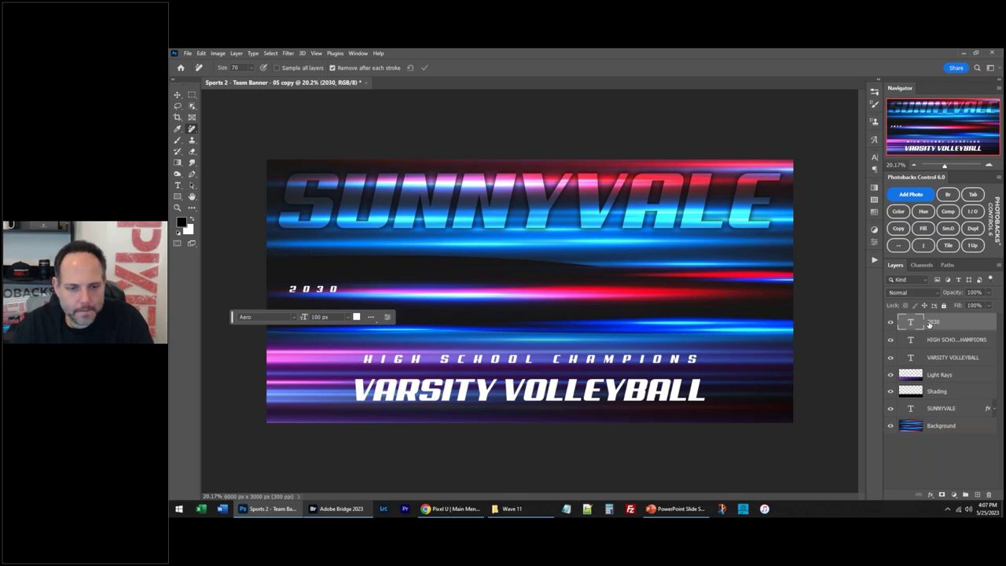
key(ctrl+z)
key(ctrl+z)
key(ctrl+shift+z)
key(ctrl+shift+z)
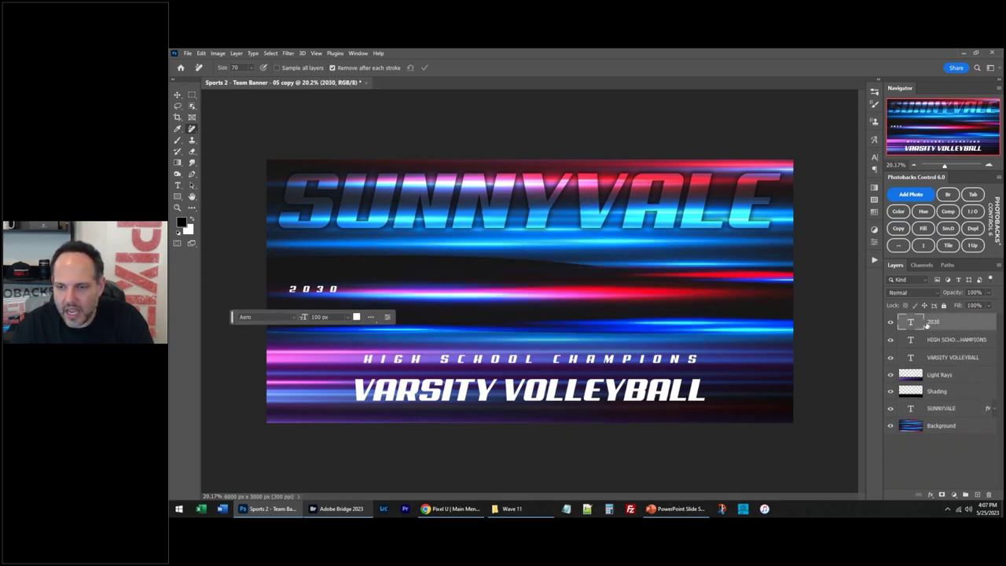
key(v)
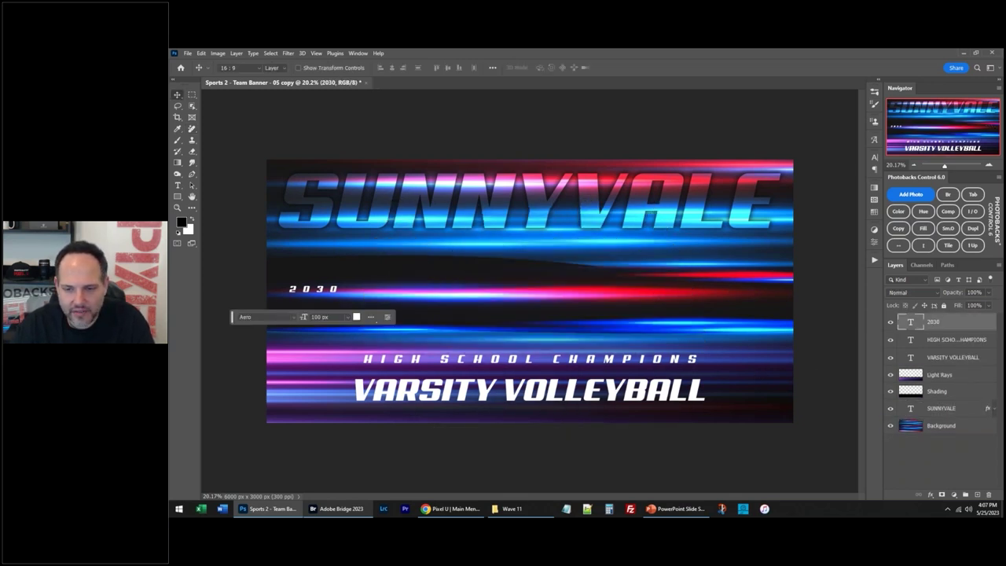
key(c)
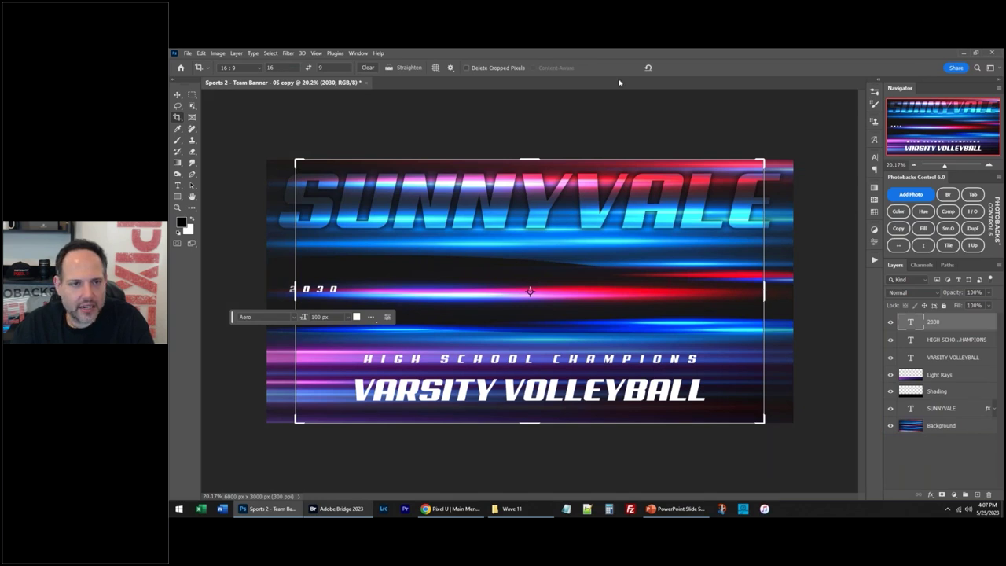
click(647, 68)
drag(794, 291, 696, 295)
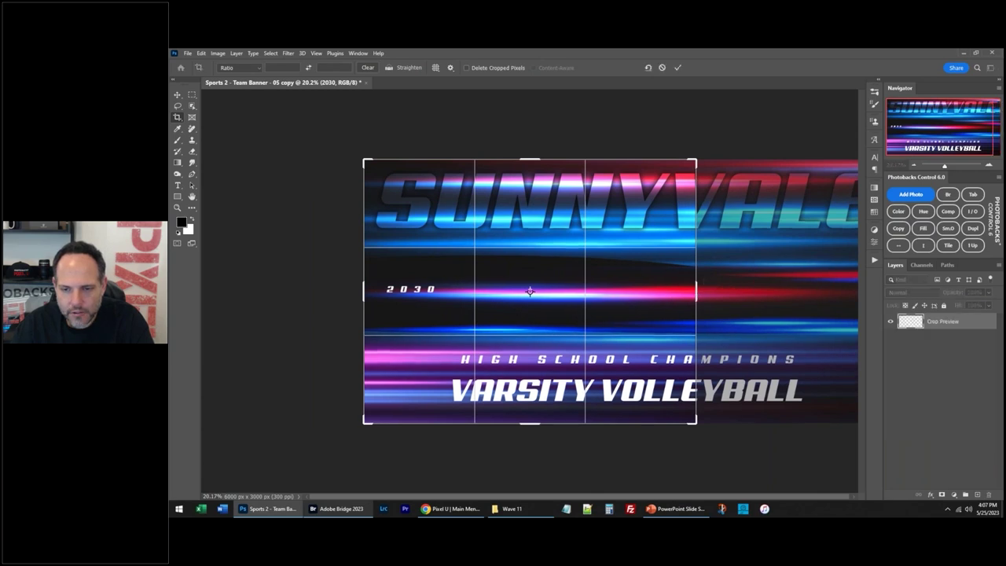
key(Escape)
click(240, 69)
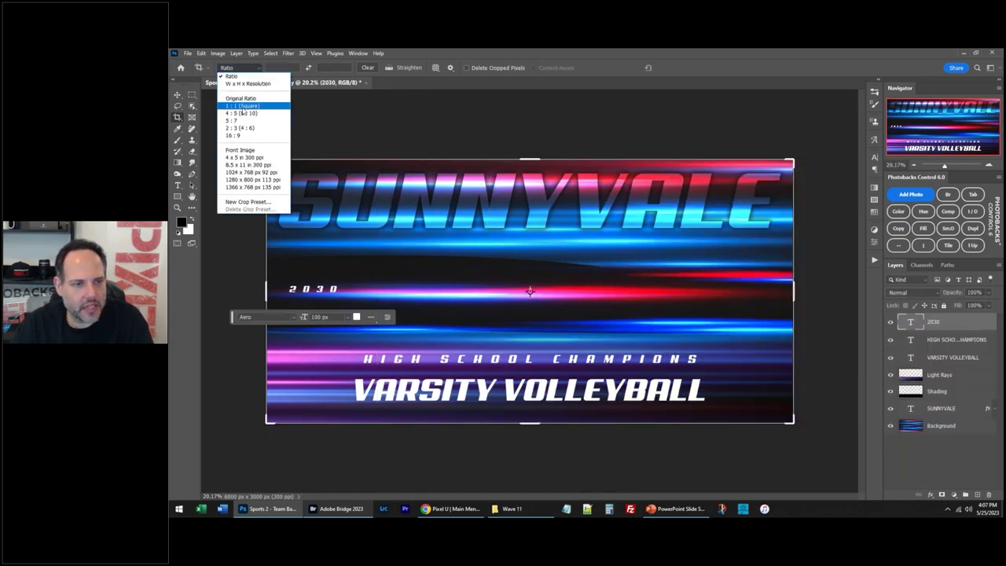
click(242, 105)
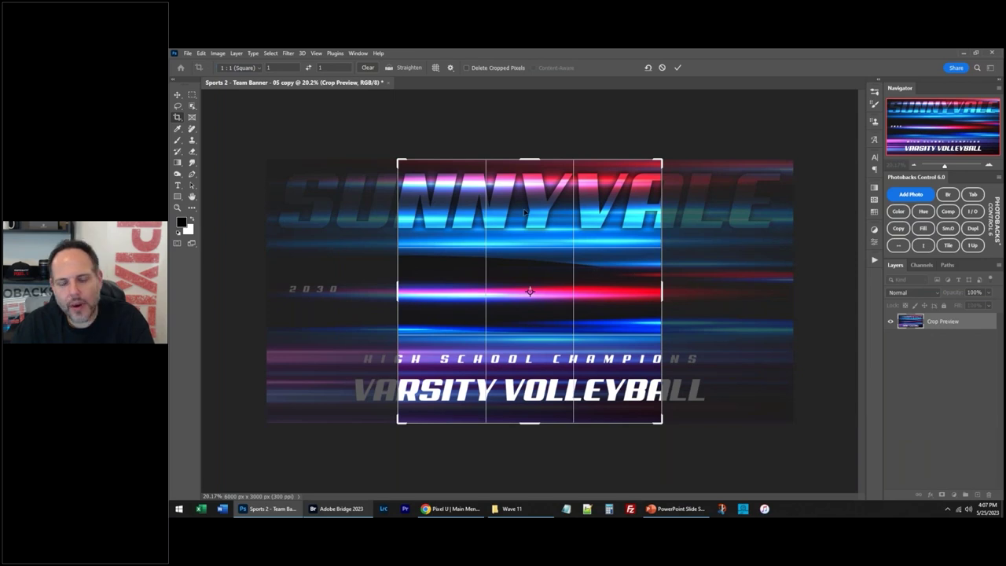
key(Escape)
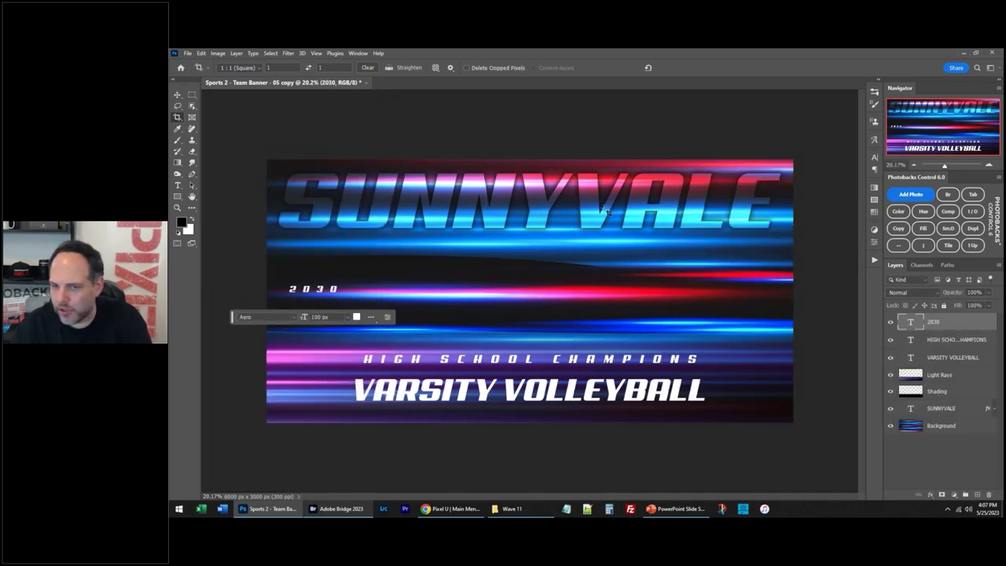
Step: Crop the banner copy to a vertical 16:24 ratio around its center, keeping the cropped pixels
click(236, 67)
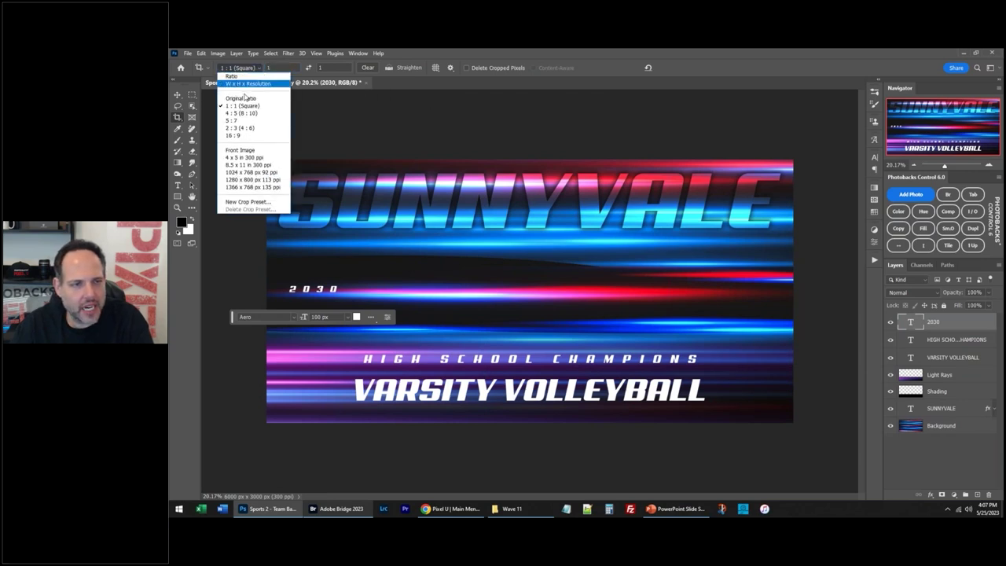
click(234, 79)
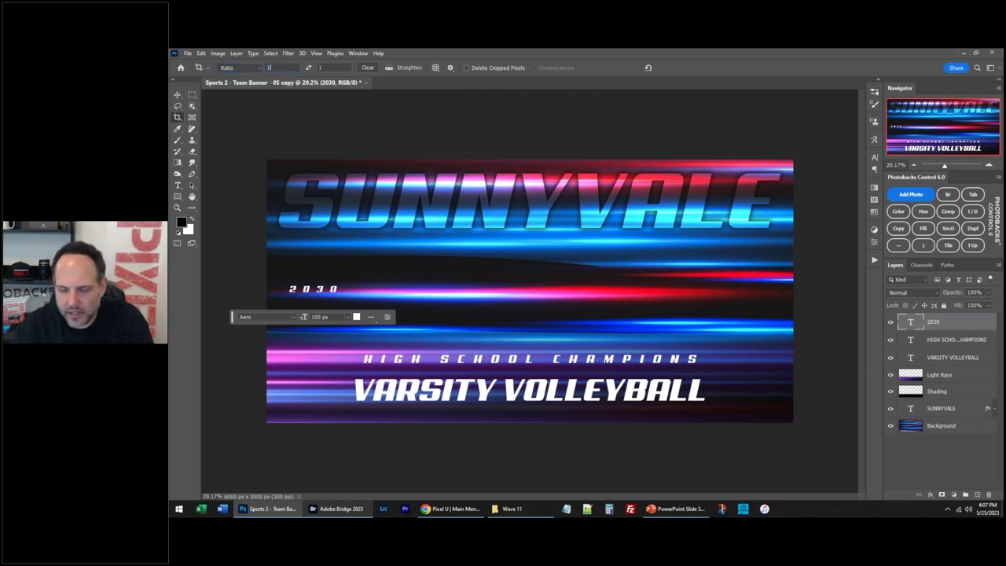
text(16)
key(Tab)
text(24)
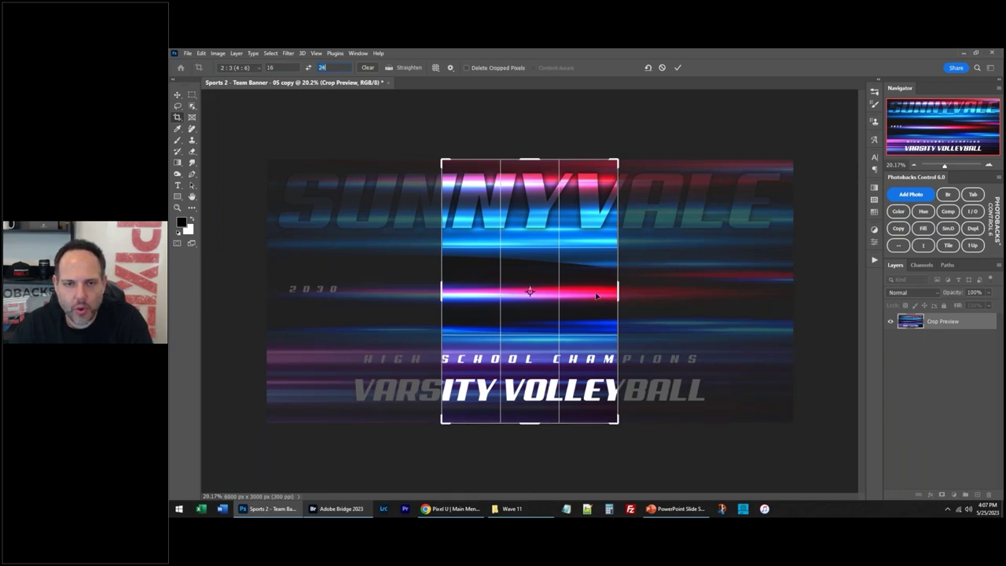
key(Return)
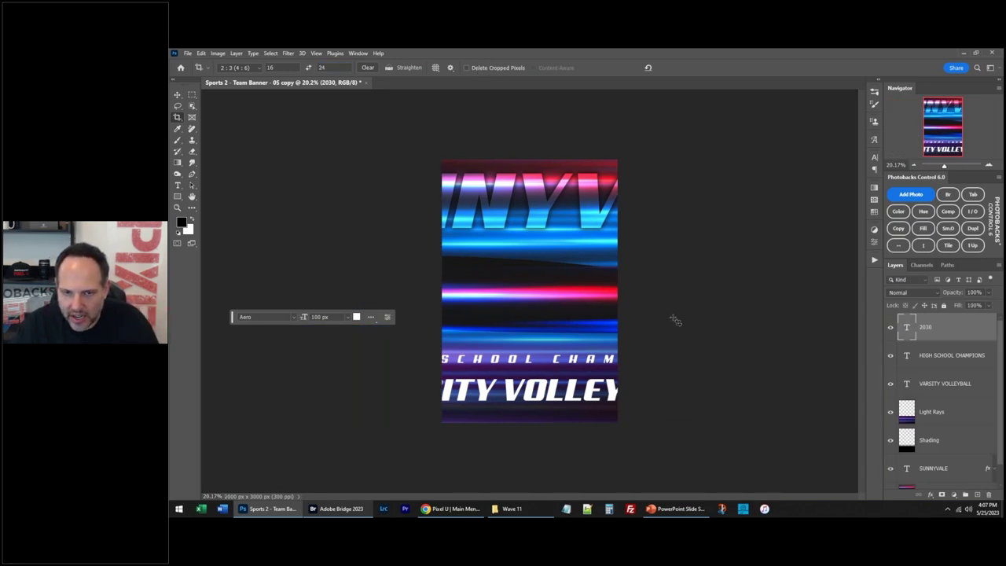
Step: Move the 2030 text to the center above the HIGH SCHOOL CHAMPIONS line and enlarge it to about 129 px
key(v)
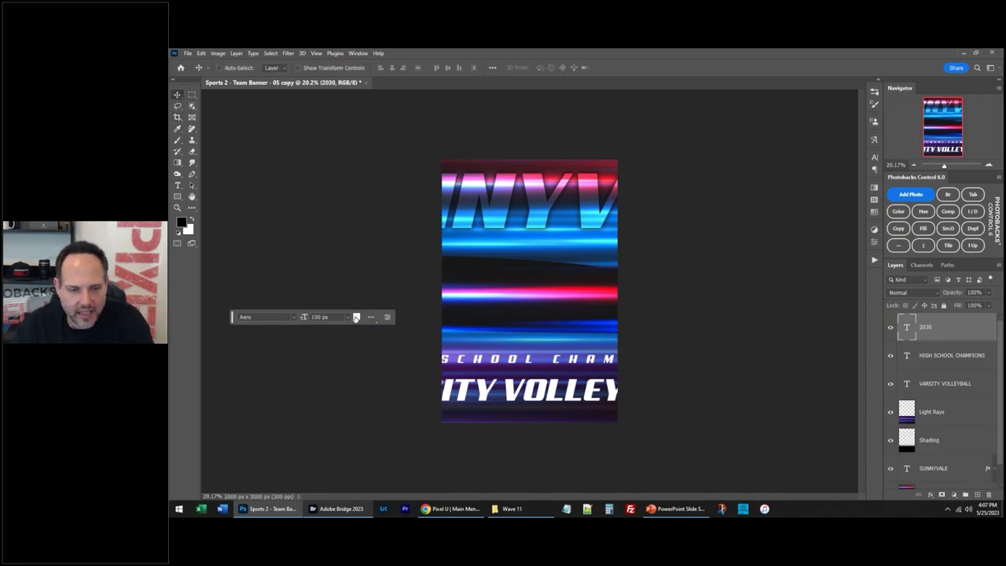
click(356, 317)
click(908, 263)
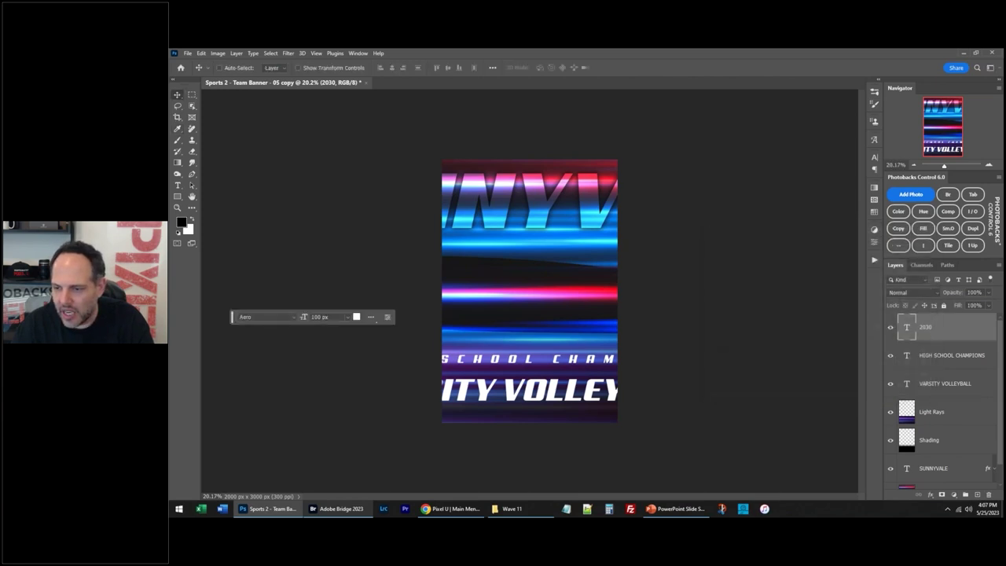
drag(393, 266, 612, 322)
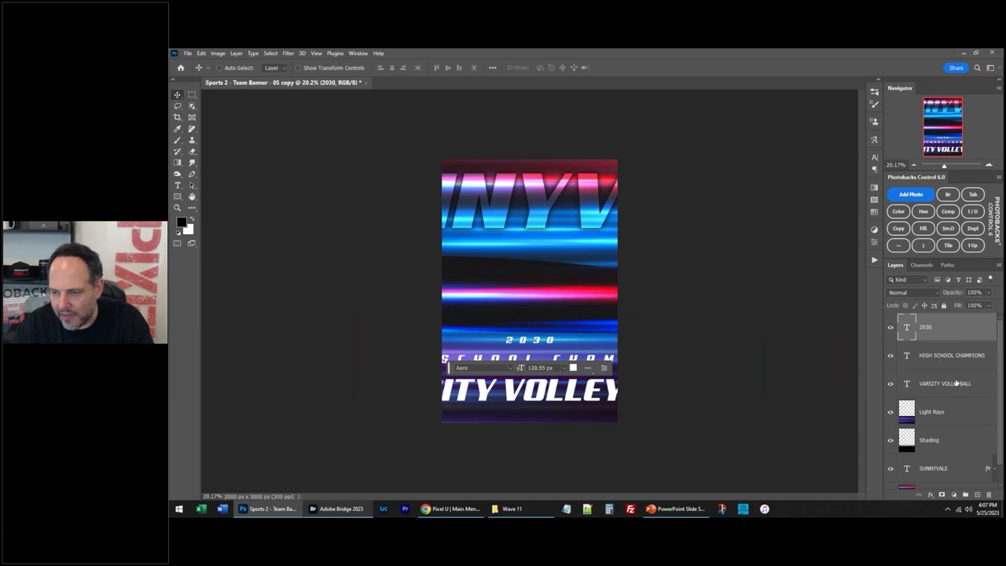
Step: Scale the HIGH SCHOOL CHAMPIONS and VARSITY VOLLEYBALL text together to about 44% so both fit within the vertical canvas
key(alt+bracketleft)
shift+click(939, 385)
key(ctrl+t)
drag(707, 352, 613, 369)
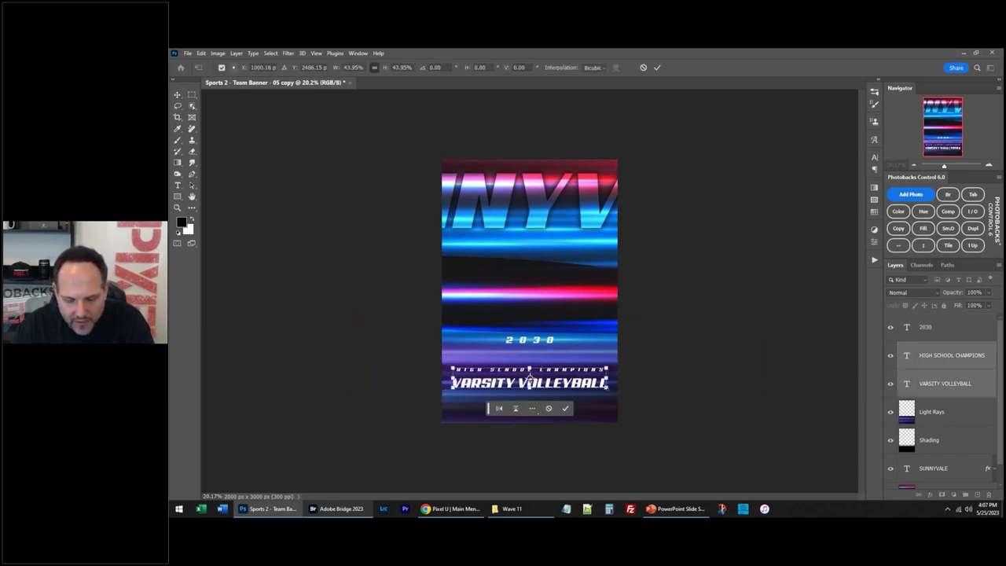
key(Return)
scroll(553, 414, up, 1)
scroll(554, 415, up, 1)
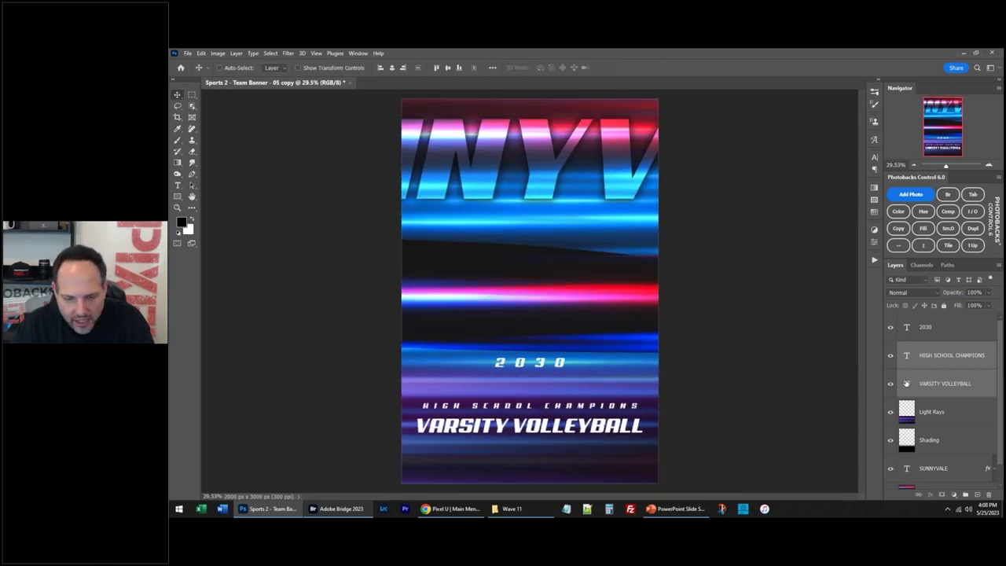
Step: Break the VARSITY VOLLEYBALL text into two lines, with VOLLEYBALL beneath VARSITY
double_click(906, 383)
click(511, 425)
key(BackSpace)
key(Return)
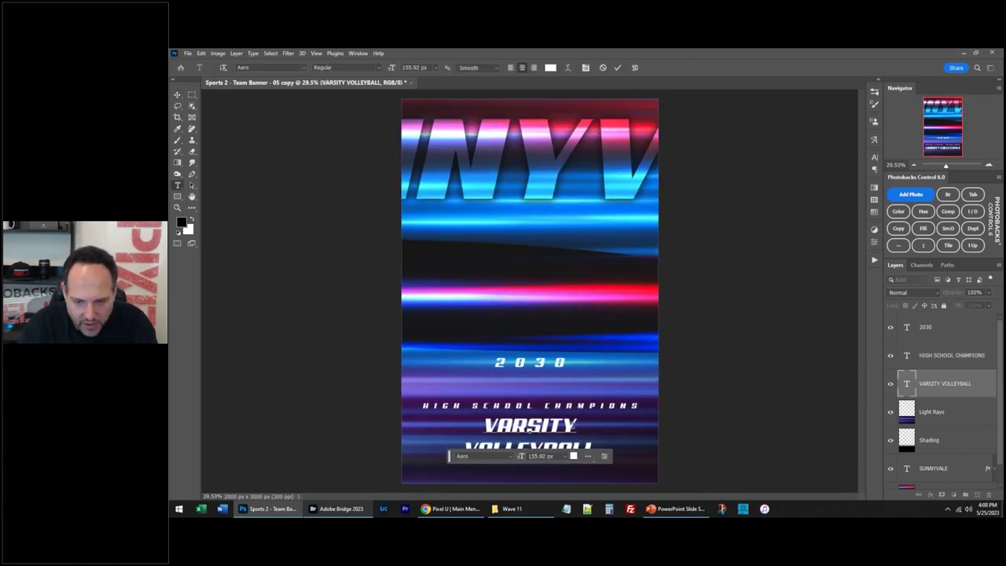
key(ctrl+Return)
key(v)
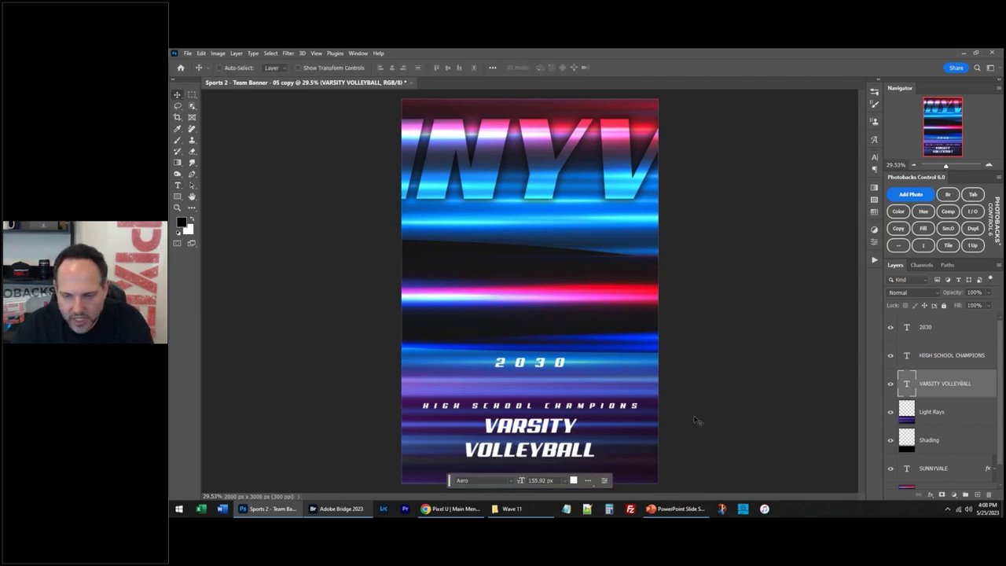
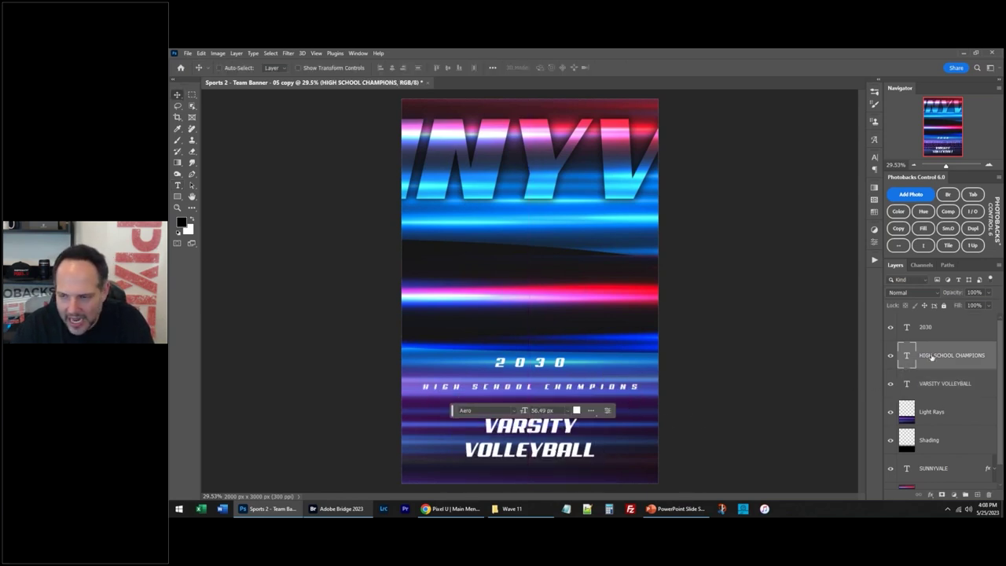
Step: Break the HIGH SCHOOL CHAMPIONS text into two lines, with CHAMPIONS on the second line
double_click(907, 355)
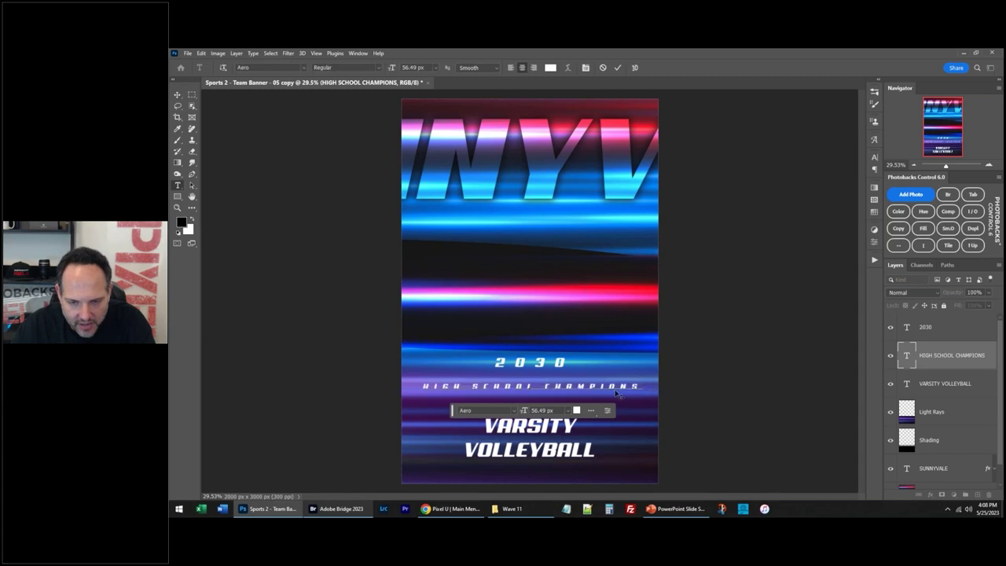
key(alt+Left)
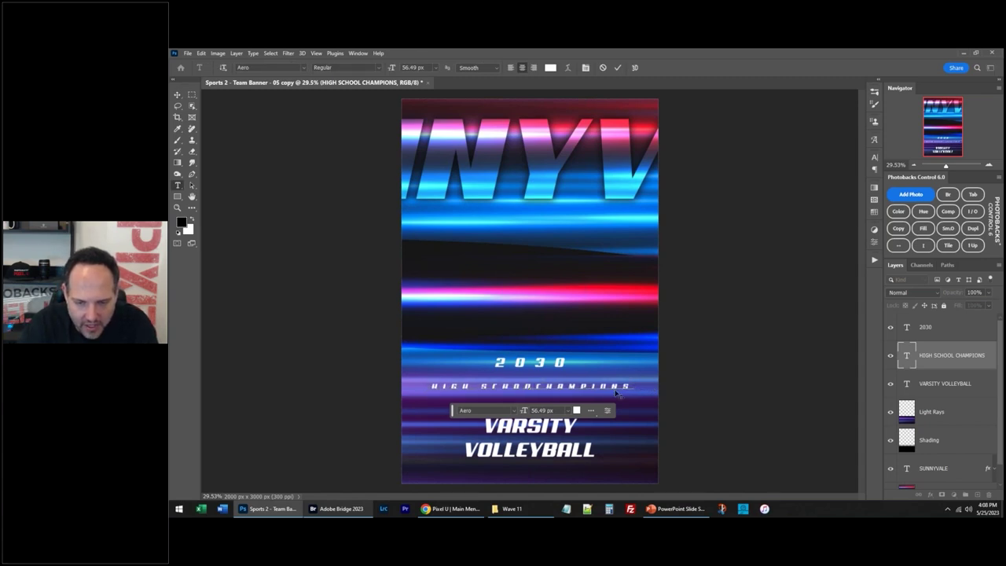
key(Return)
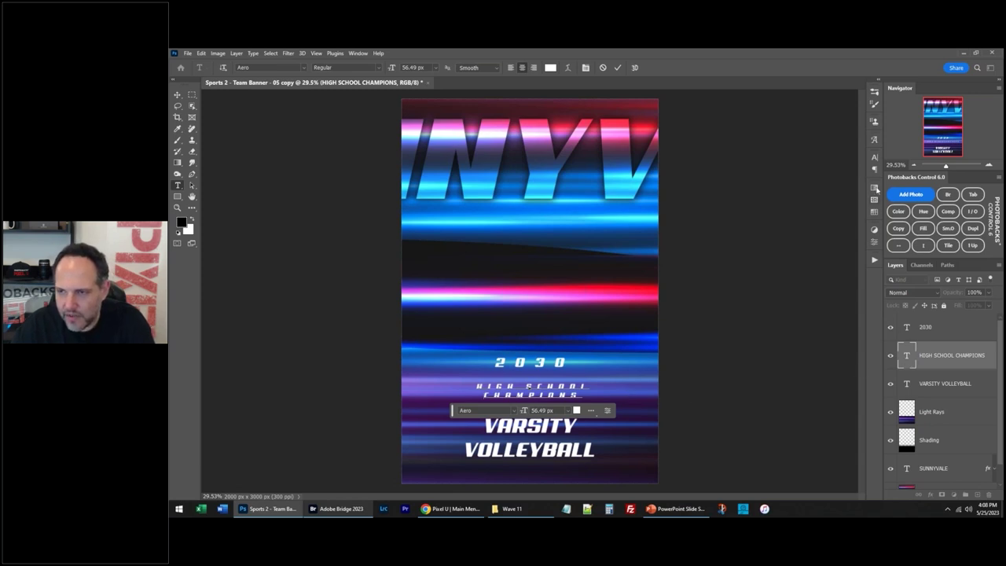
click(875, 158)
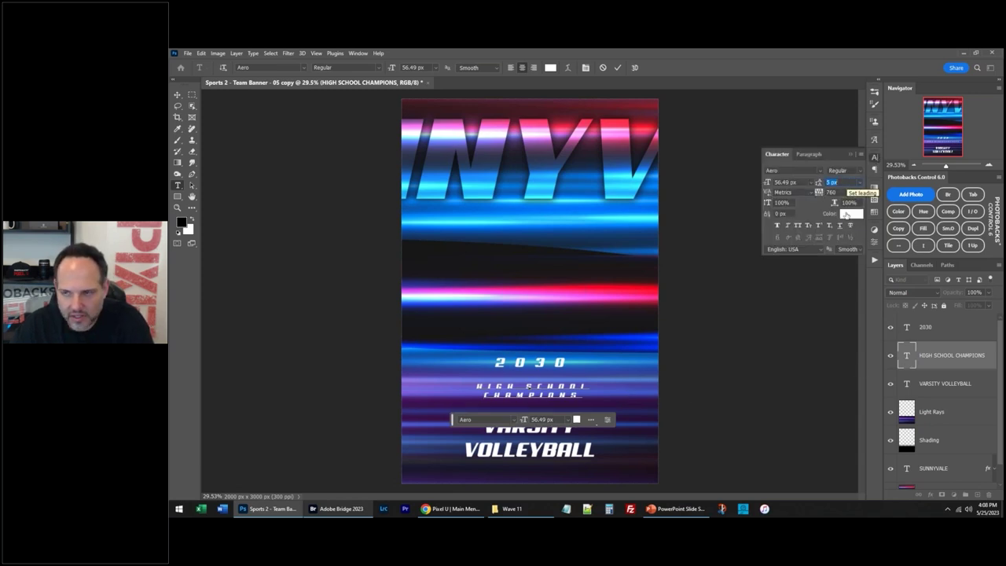
key(Escape)
key(v)
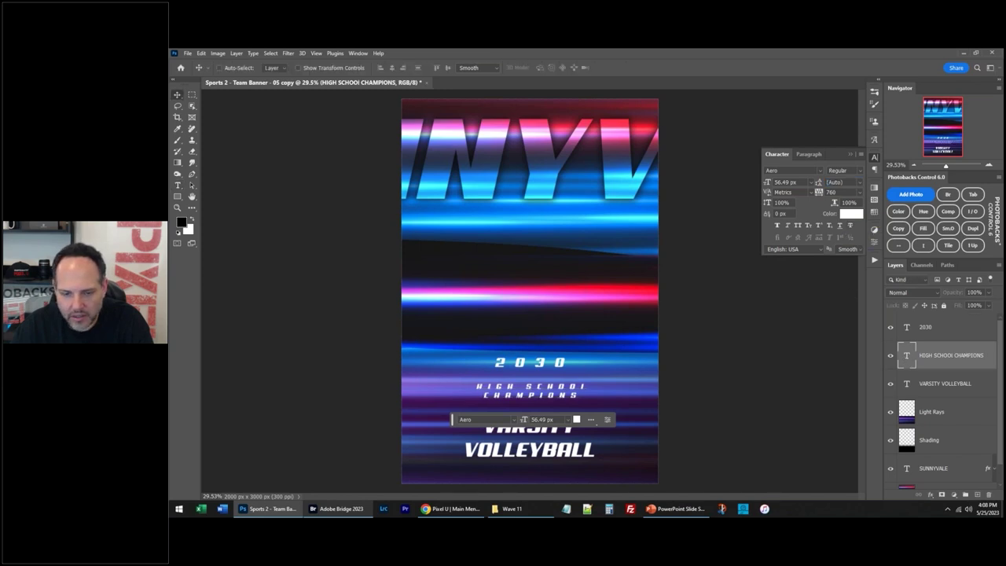
Step: Set the HIGH SCHOOL CHAMPIONS line spacing to 87 px and move the VARSITY VOLLEYBALL text up close beneath it
key(Return)
drag(819, 182, 833, 182)
click(672, 371)
key(v)
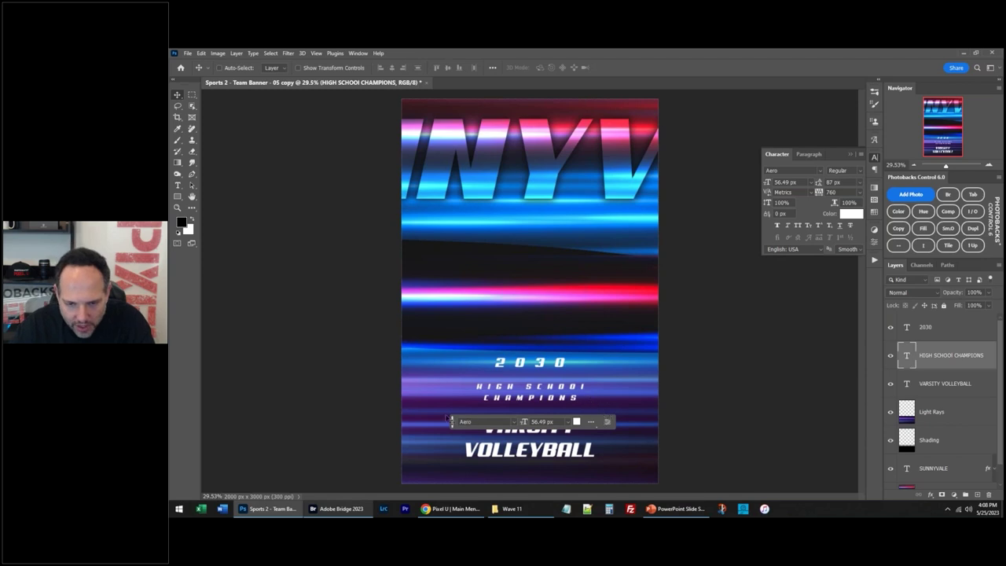
drag(452, 424, 222, 372)
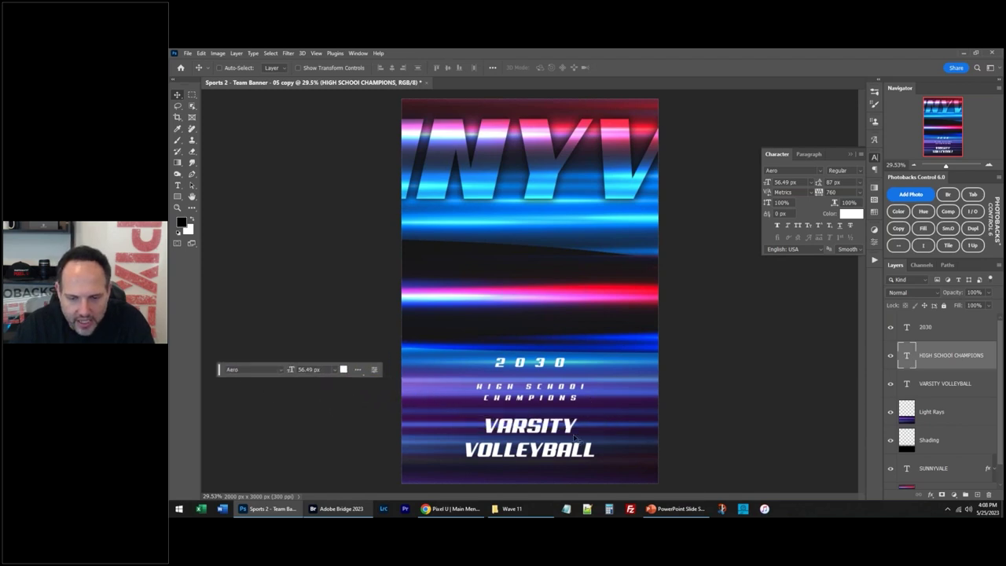
click(961, 384)
drag(569, 431, 577, 404)
Step: Scale the 2030 text down to about 57 px and move it beneath VOLLEYBALL, centered
click(925, 328)
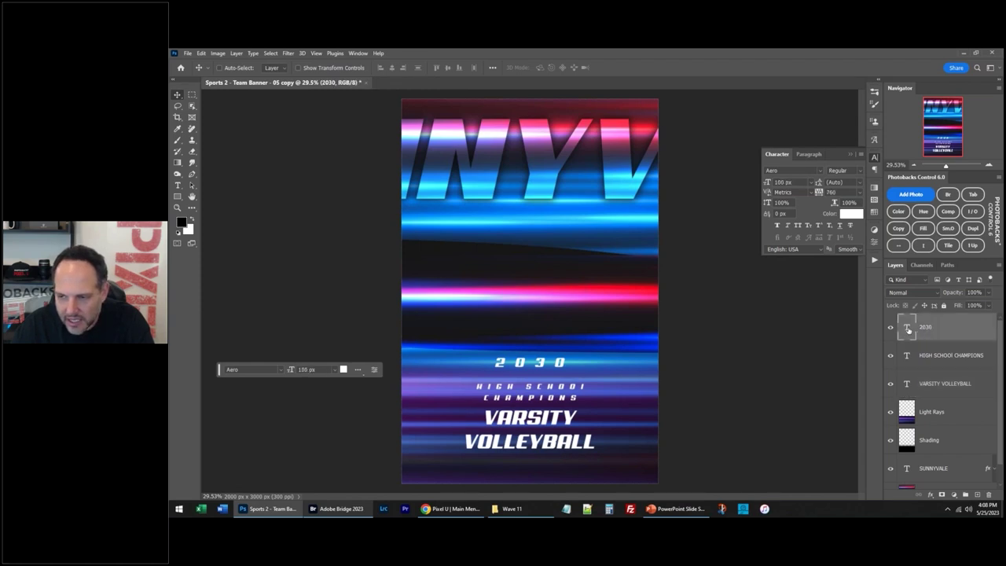
key(ctrl+t)
drag(462, 354, 491, 360)
key(Return)
drag(552, 368, 556, 465)
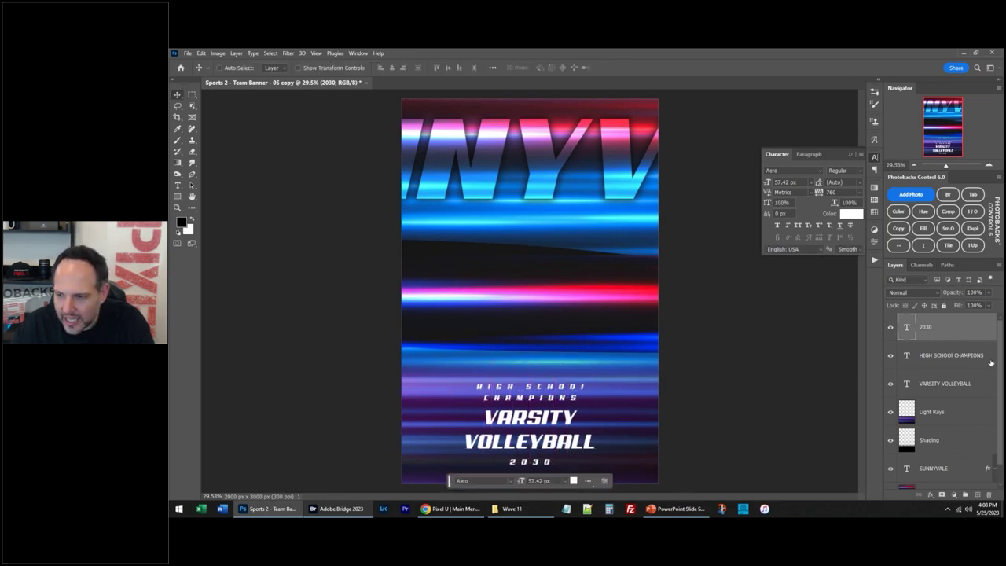
Step: Enlarge the three lower text layers together until VOLLEYBALL nearly spans the poster width, keeping them centered in the lower part
shift+click(935, 386)
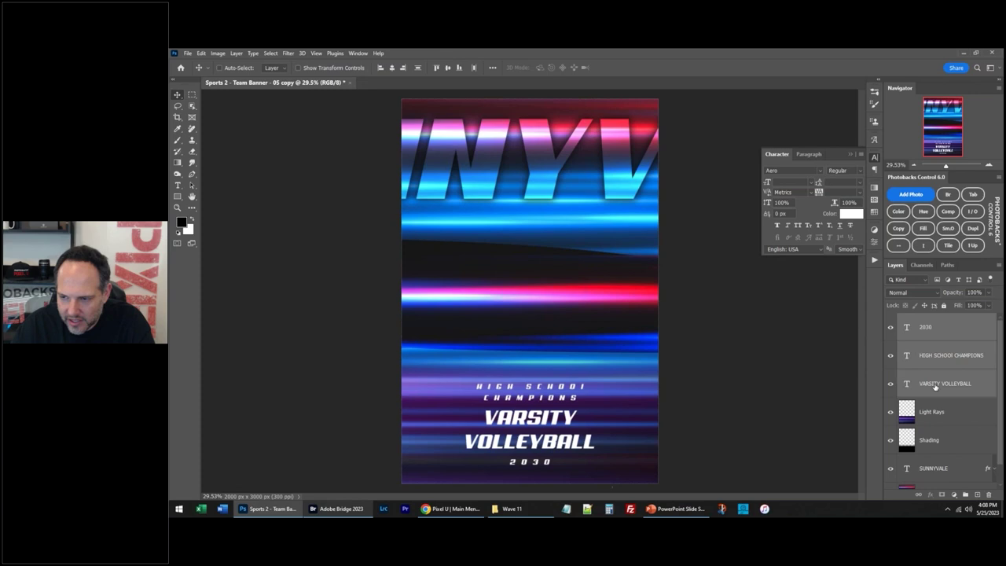
click(900, 249)
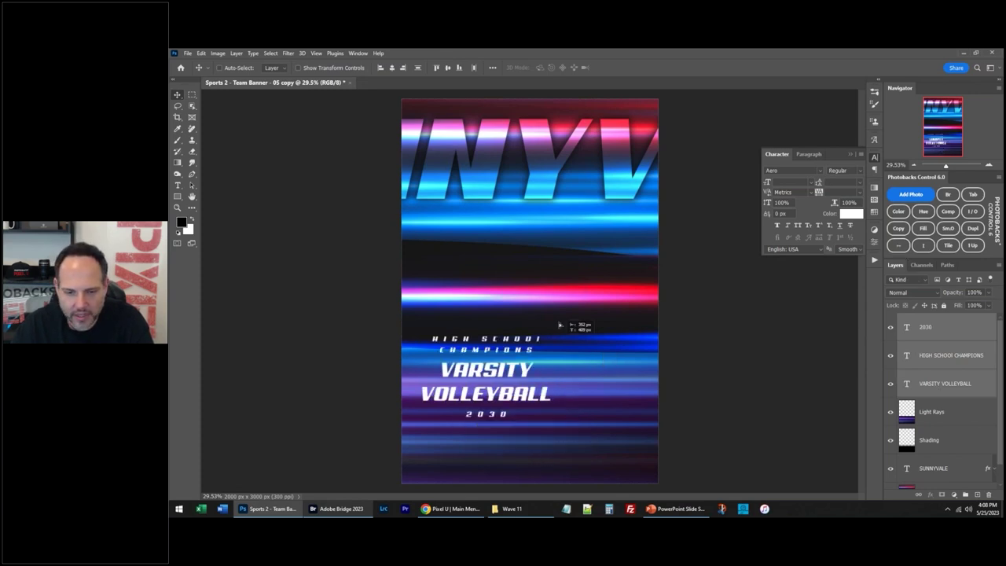
drag(485, 350, 542, 391)
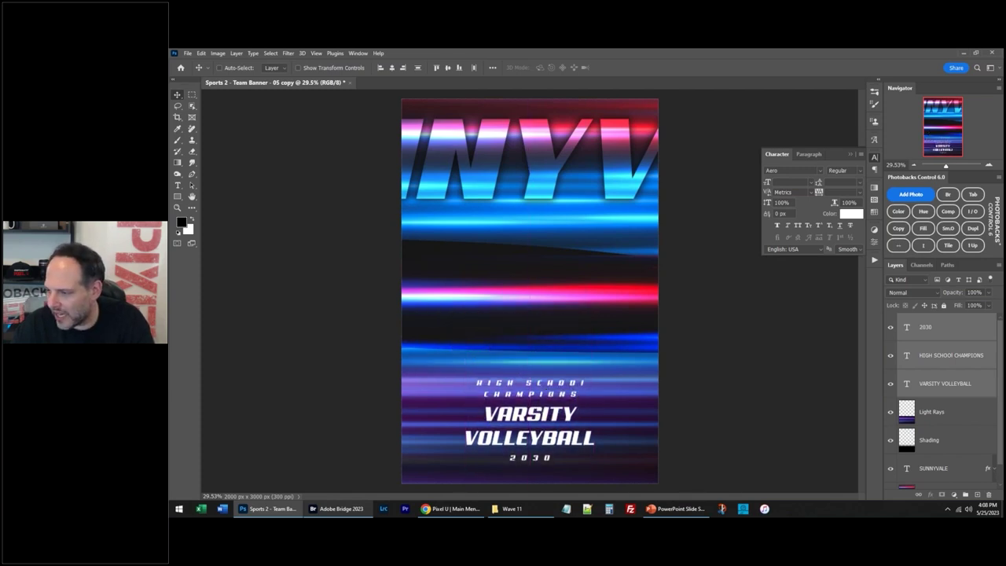
key(ctrl+t)
drag(530, 379, 544, 311)
key(Return)
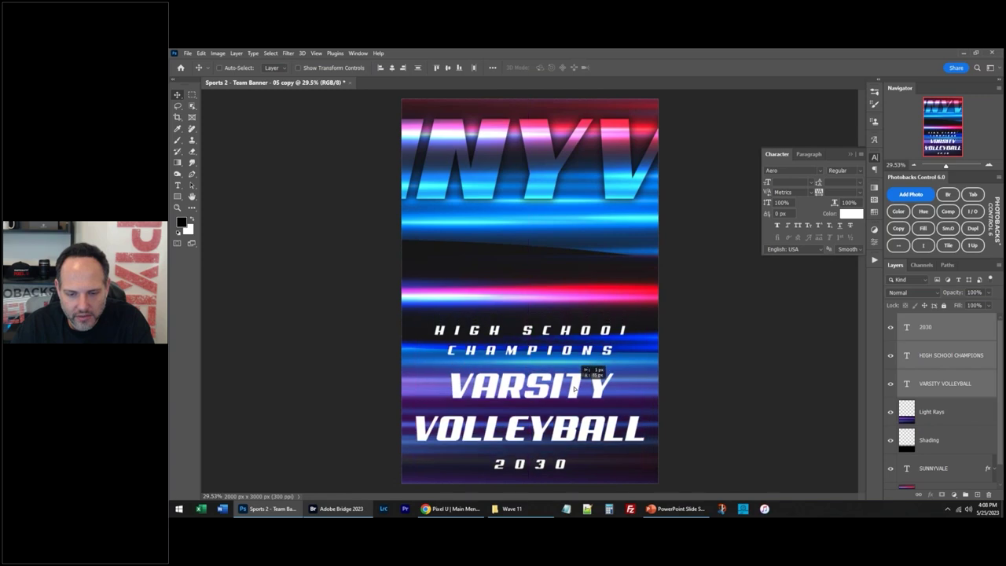
Step: Scale only the VARSITY VOLLEYBALL text down to about 251 px, leaving margins at both sides of the poster
scroll(576, 380, down, 2)
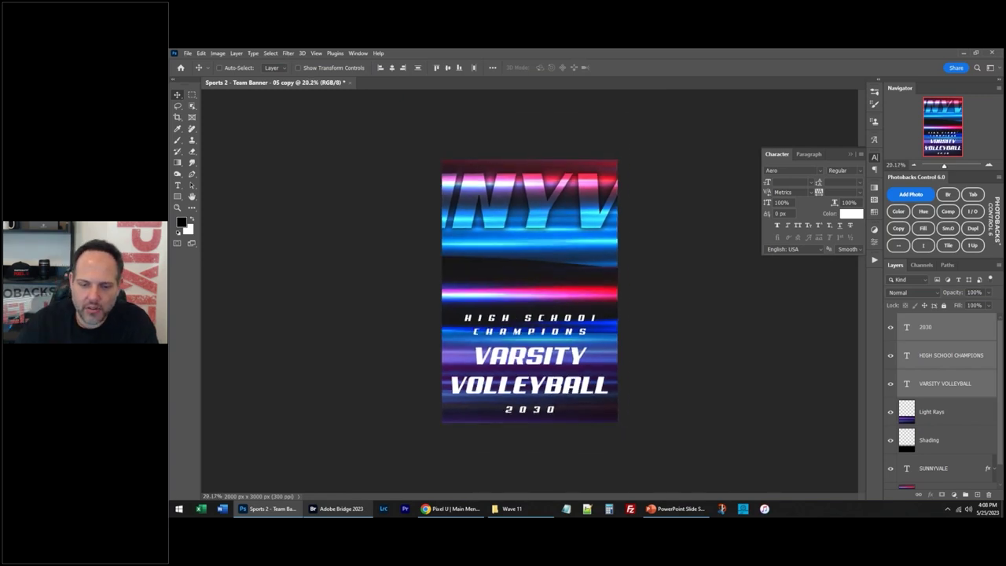
click(934, 356)
click(944, 383)
key(ctrl+t)
drag(608, 343, 582, 377)
key(Return)
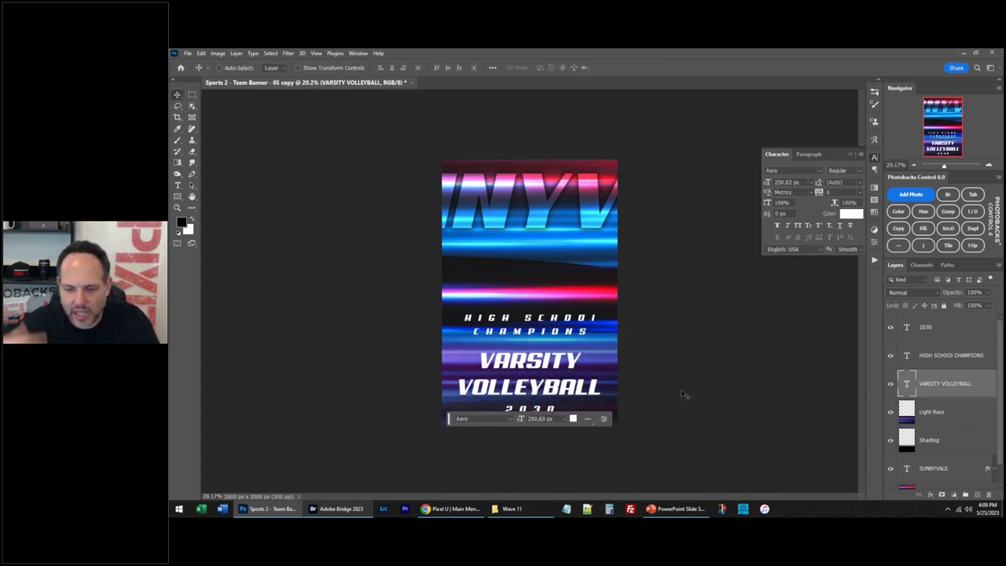
Step: Park the contextual task bar outside the poster and nudge the HIGH SCHOOL CHAMPIONS text down closer to VARSITY
drag(448, 422, 673, 116)
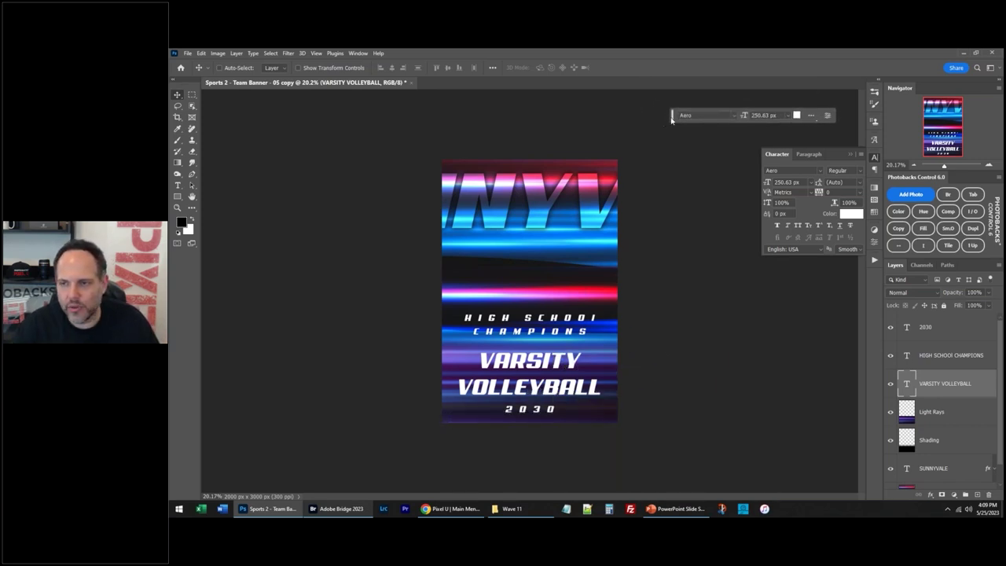
click(811, 116)
click(833, 144)
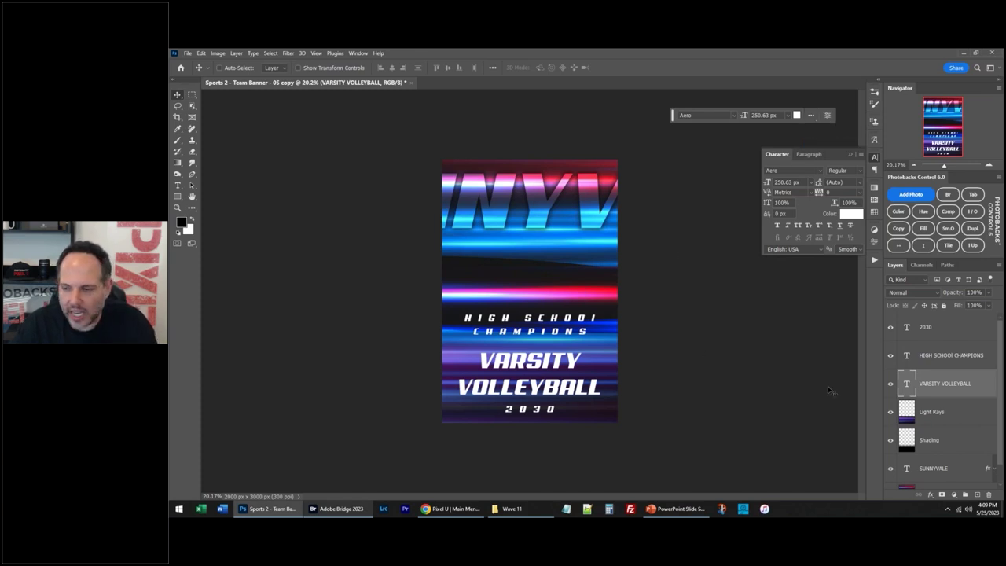
ctrl+click(579, 332)
drag(561, 326, 563, 332)
Step: Switch to Adobe Bridge, open the original Sports 2 - Team Banner - 05.psd and hide its Sample Subjects layer
click(664, 510)
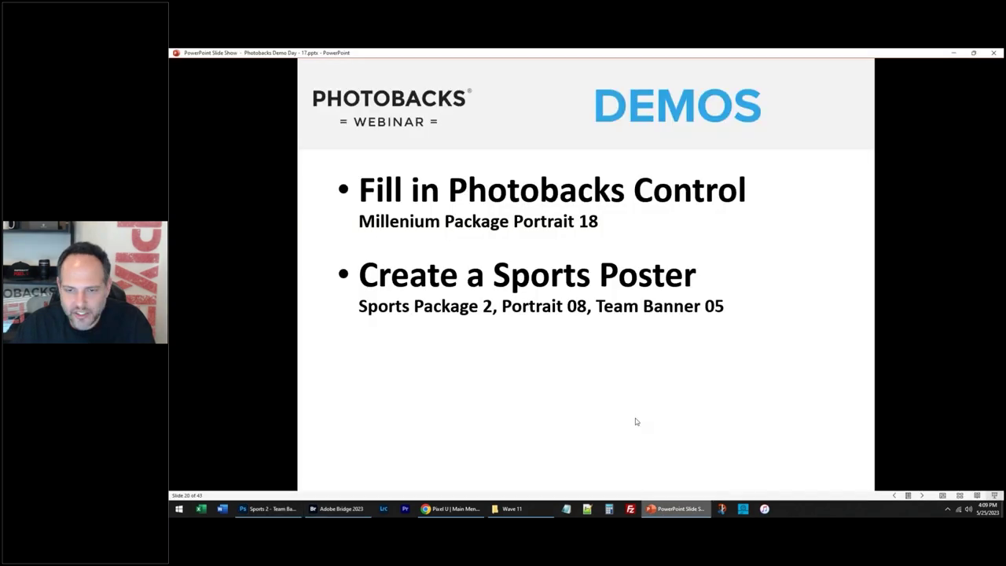
click(338, 509)
double_click(799, 292)
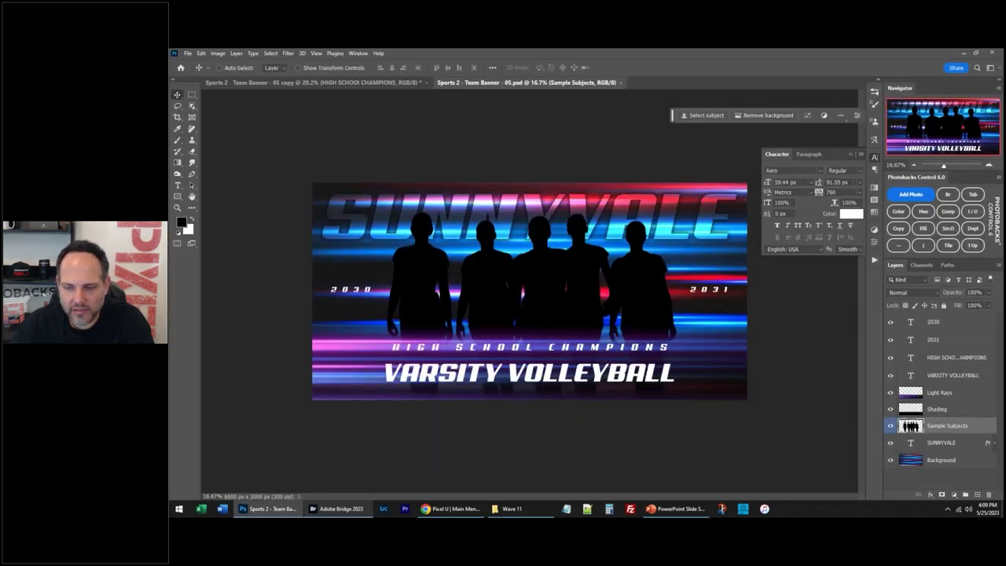
click(891, 426)
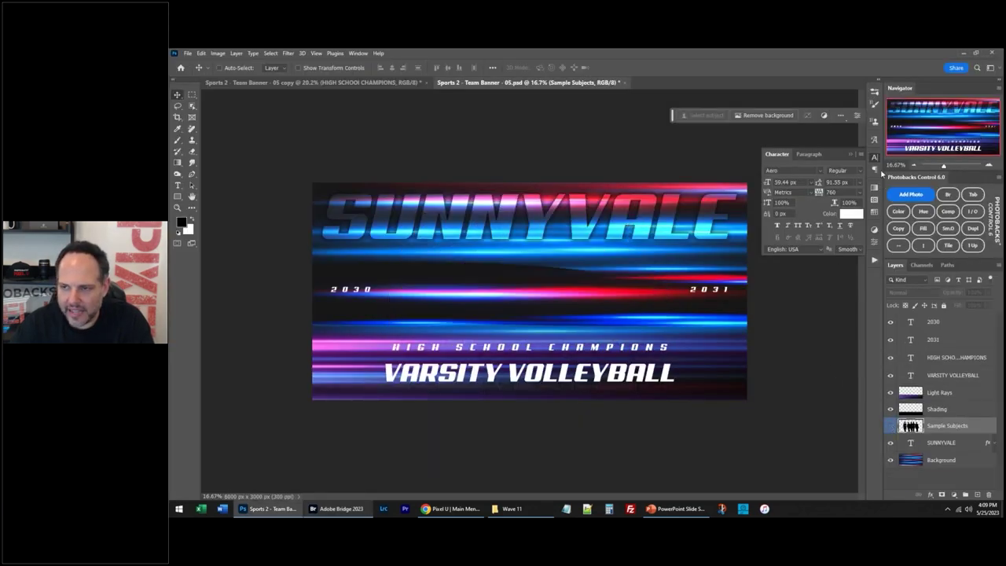
click(879, 159)
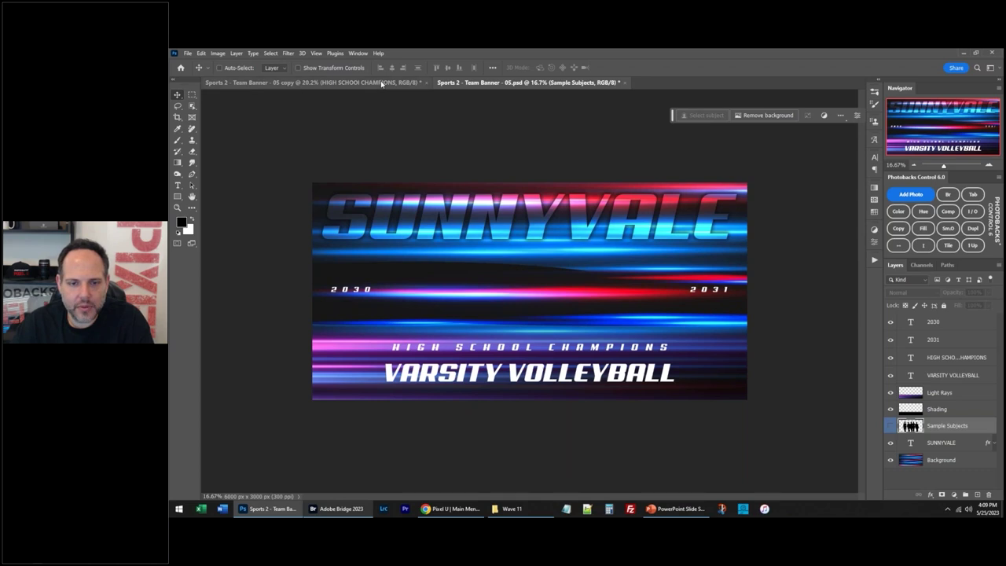
Step: Return to the Team Banner 05 copy and scale the SUNNYVALE text to about 33% so it fits the poster width
click(377, 82)
click(941, 384)
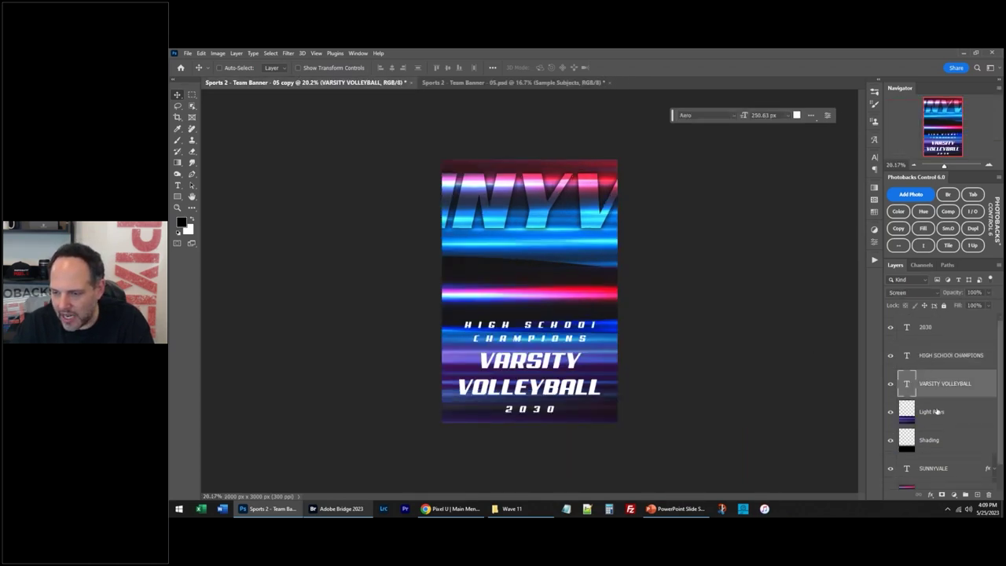
key(alt+bracketleft)
key(alt+bracketleft)
key(alt+bracketleft)
key(ctrl+t)
drag(776, 241, 613, 204)
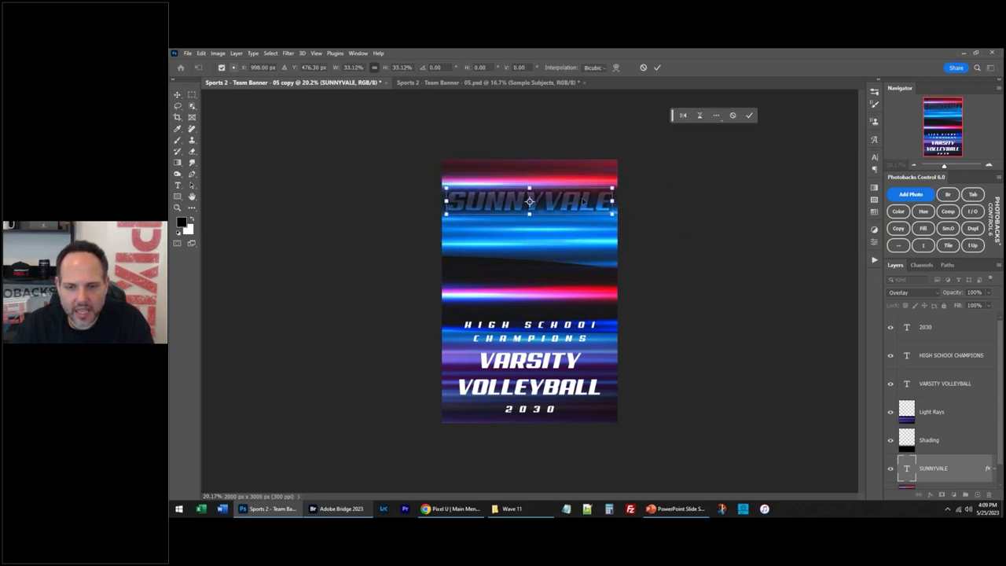
key(Return)
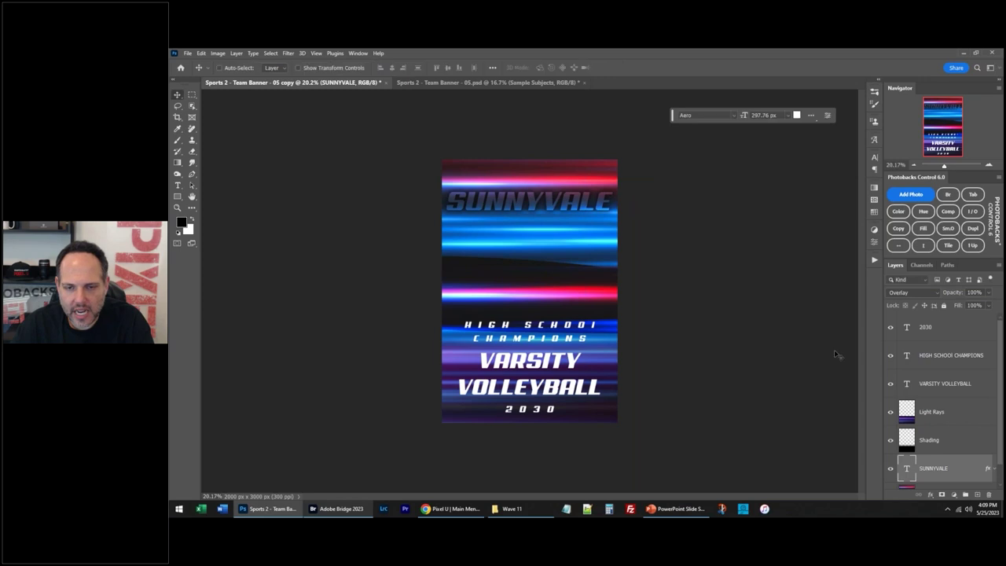
Step: Replace the SUNNYVALE text with the athlete's first name in capitals
double_click(907, 468)
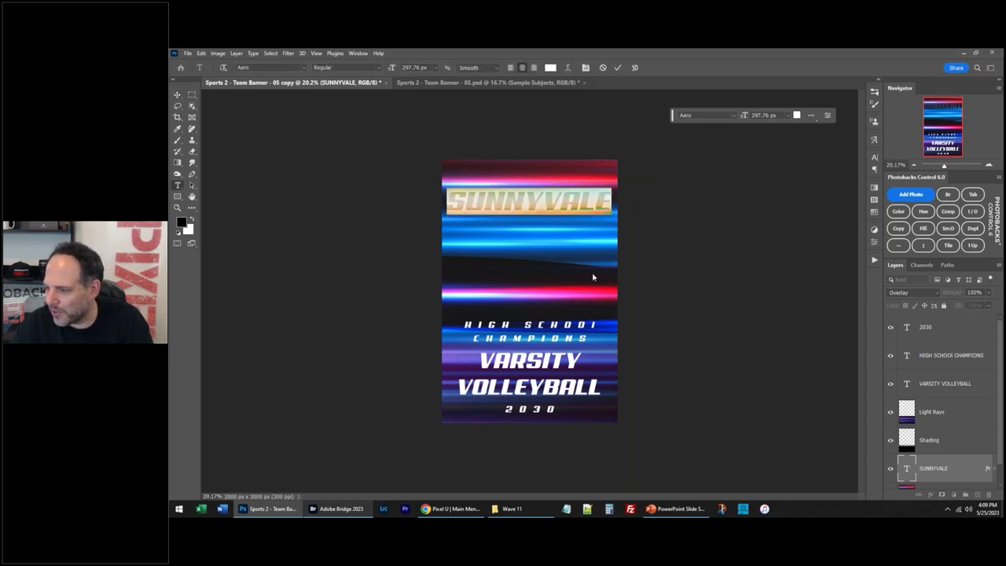
text(DI)
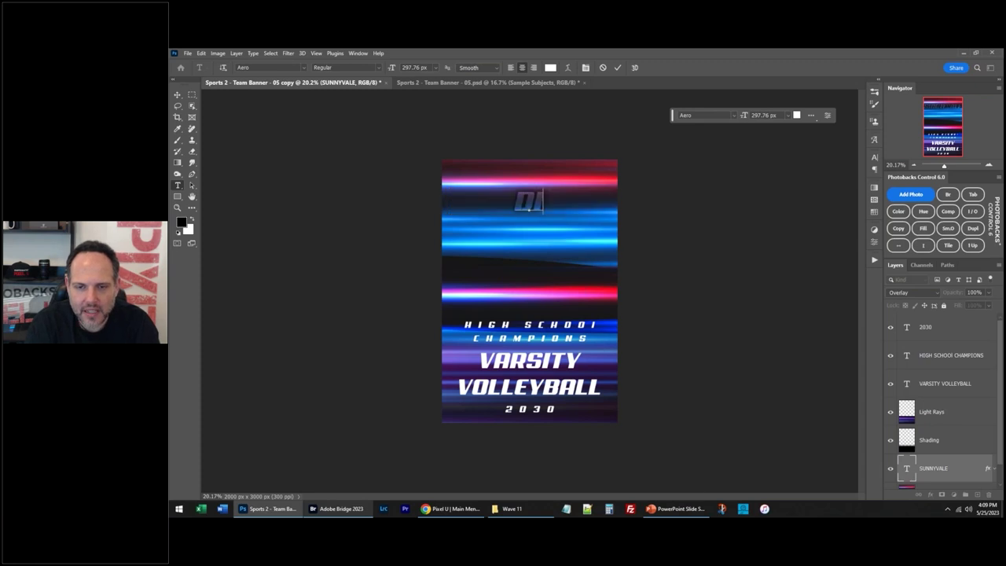
text(ANNE)
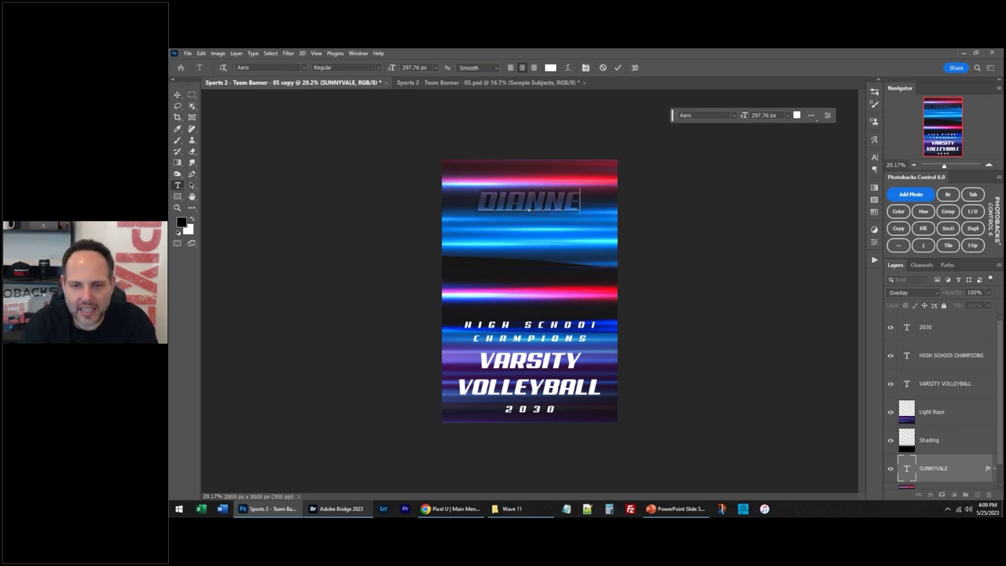
key(ctrl+Return)
Step: Enlarge the athlete's name to about 455 px and move it up near the poster's top edge
key(ctrl+t)
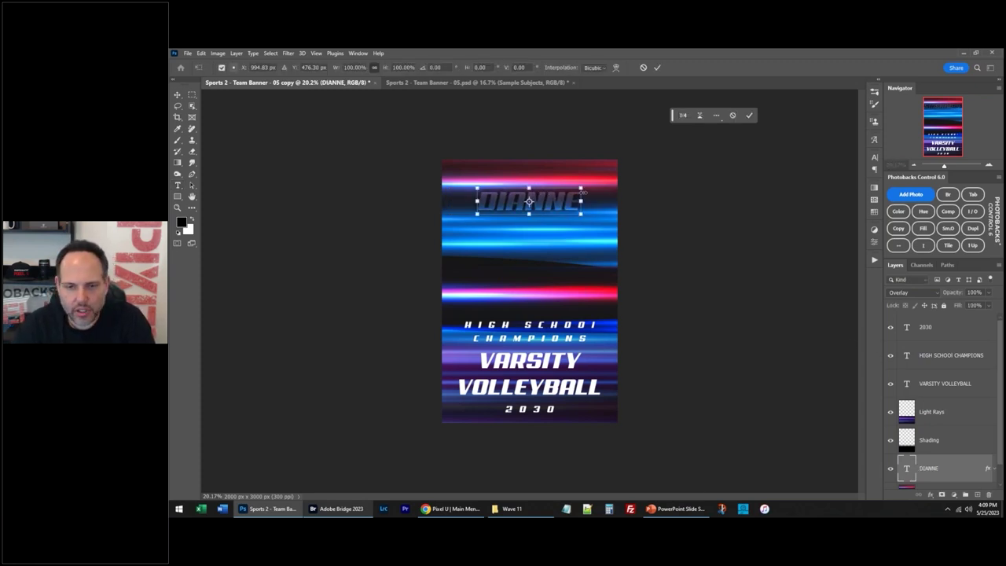
drag(578, 189, 615, 163)
key(Return)
drag(579, 209, 580, 194)
scroll(658, 280, up, 1)
scroll(529, 291, up, 1)
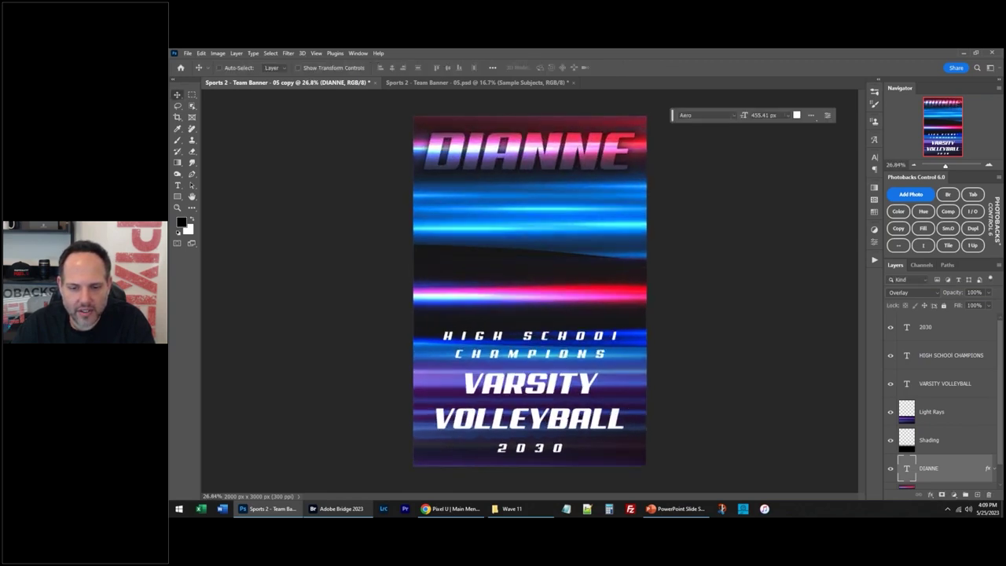
Step: Correct the misspelled last letter of SCHOOL to an L in the HIGH SCHOOL CHAMPIONS text
click(968, 338)
click(959, 355)
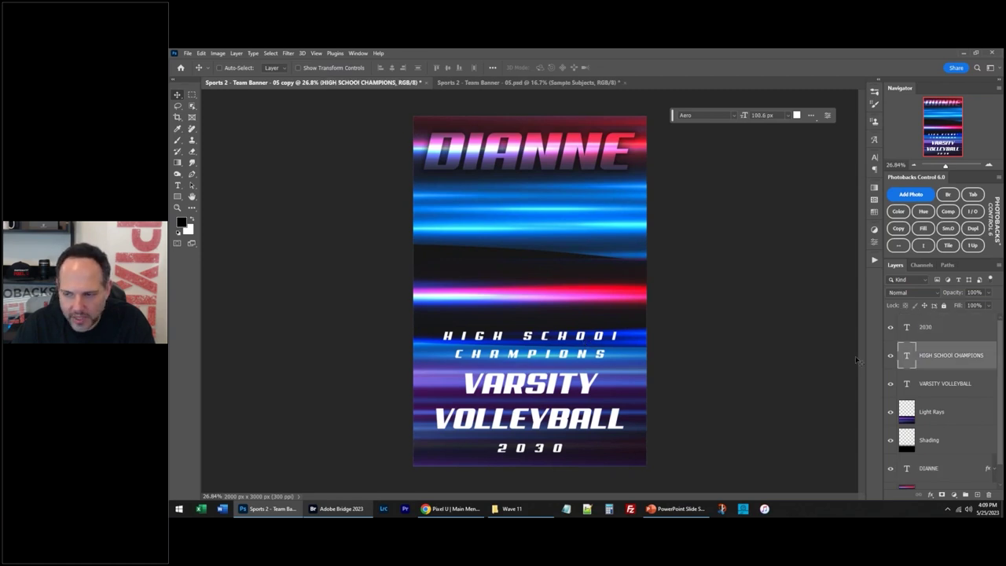
double_click(907, 355)
click(616, 335)
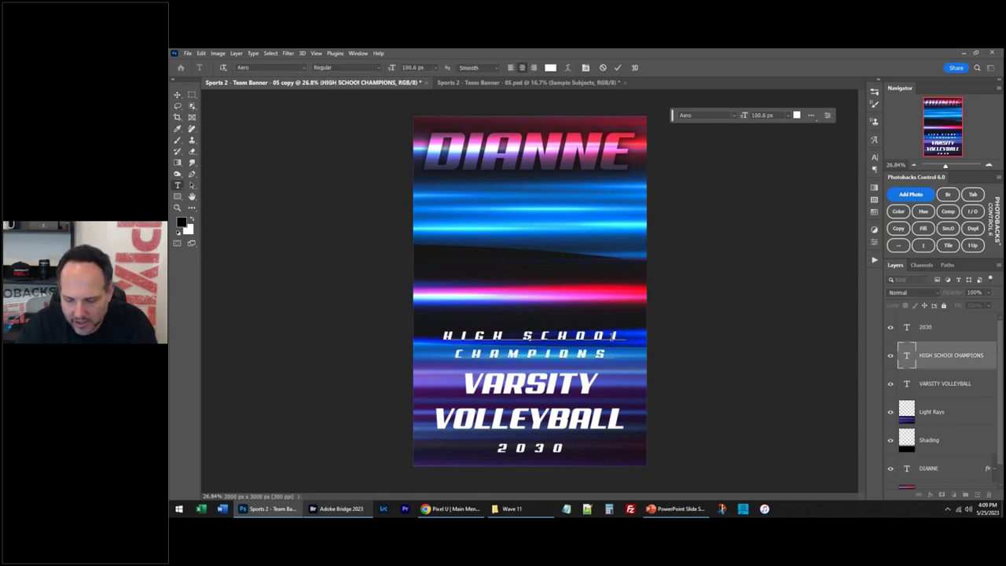
key(BackSpace)
text(L)
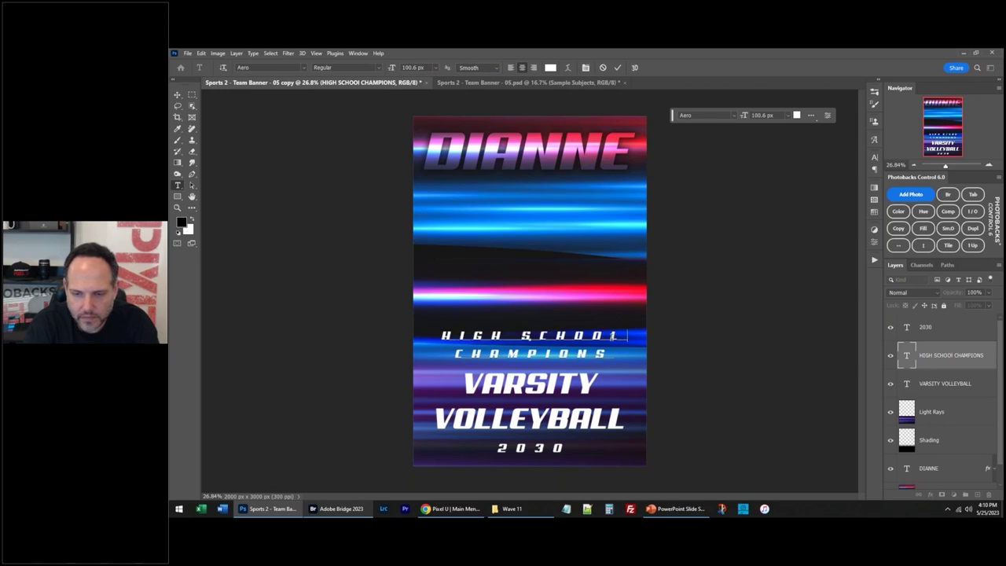
key(ctrl+Return)
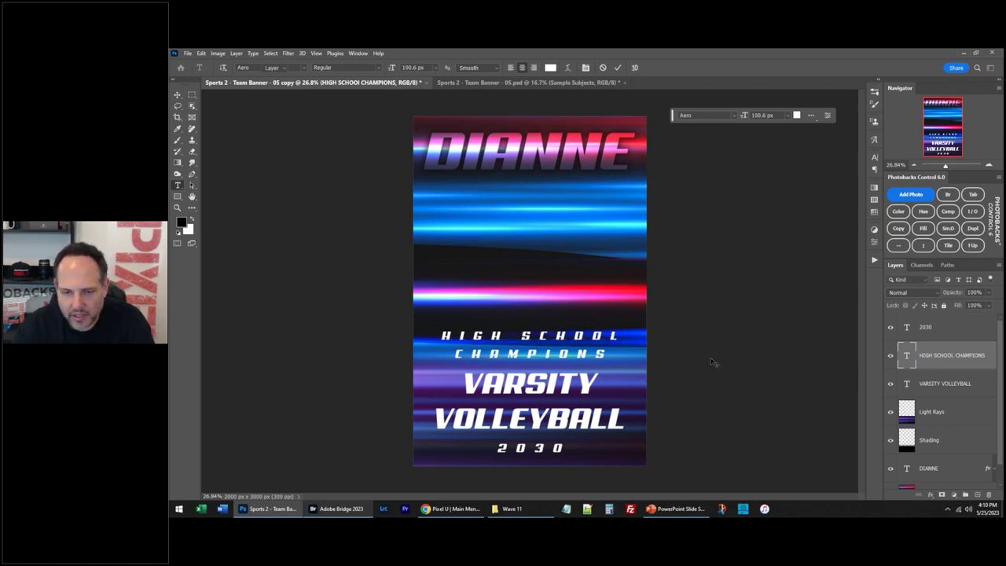
Step: Scale the HIGH SCHOOL CHAMPIONS text down to about 72 px and center it just above VARSITY
key(ctrl+t)
drag(626, 330, 583, 356)
key(Return)
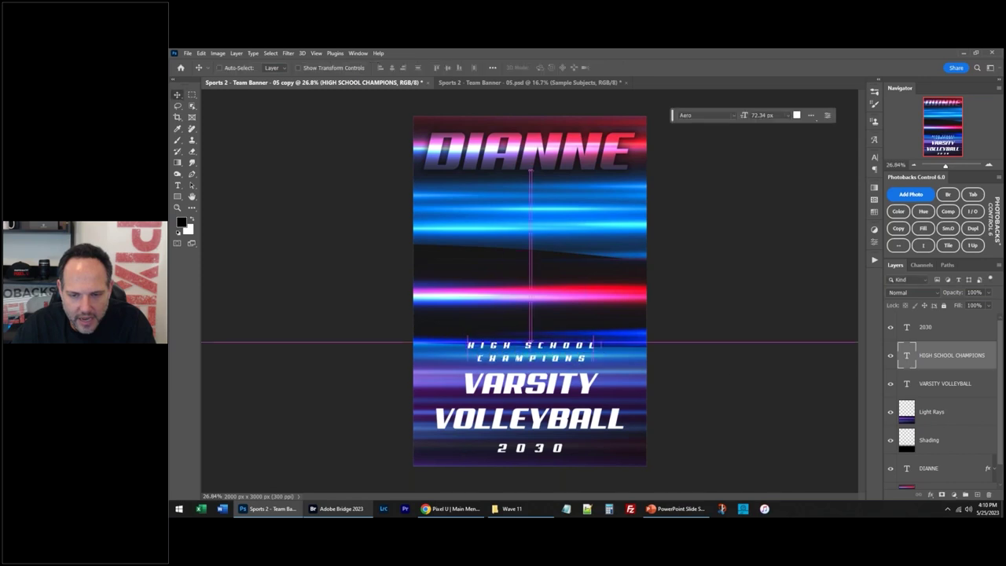
double_click(907, 355)
key(ctrl+Return)
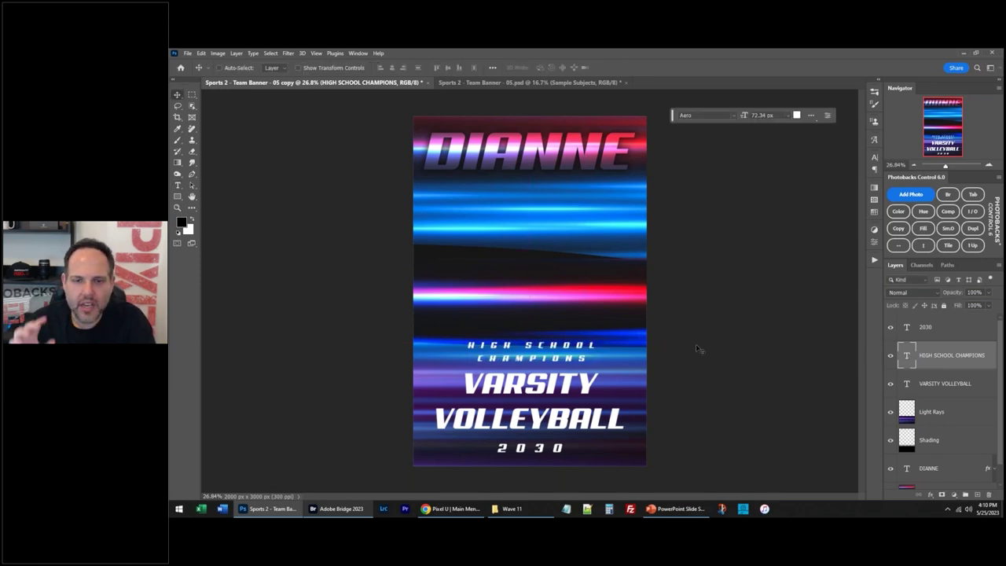
Step: Shift the Background layer sideways to adjust how its light streaks fall behind the text
scroll(929, 454, down, 1)
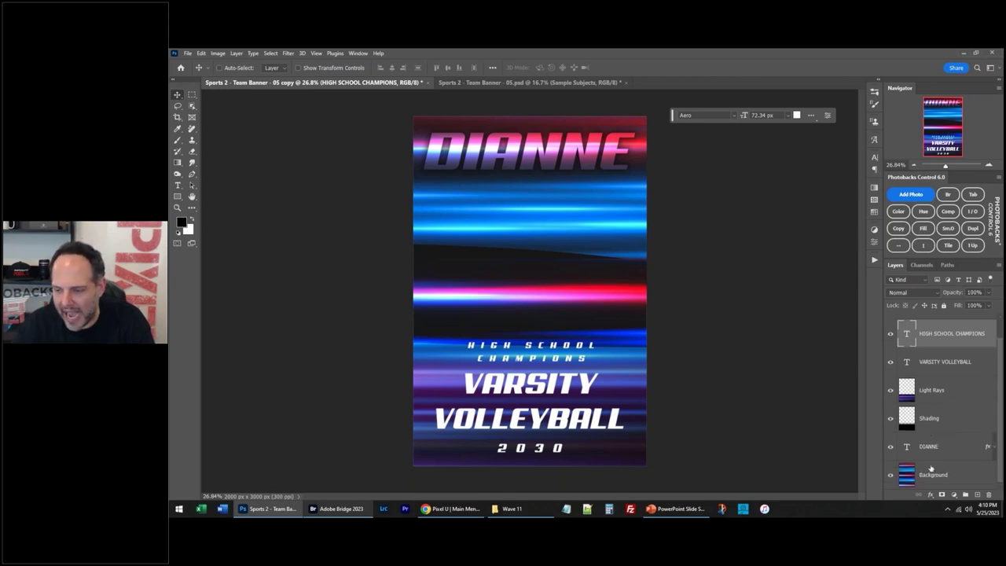
click(933, 475)
drag(766, 334, 544, 293)
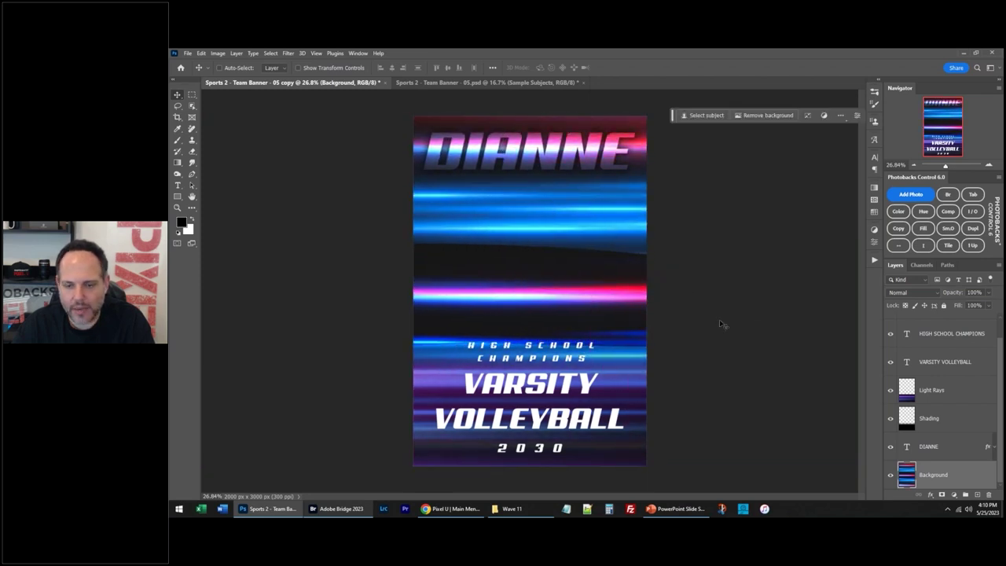
Step: Tighten the VARSITY VOLLEYBALL text's leading to 264 px and move the text down closer to 2030
double_click(907, 362)
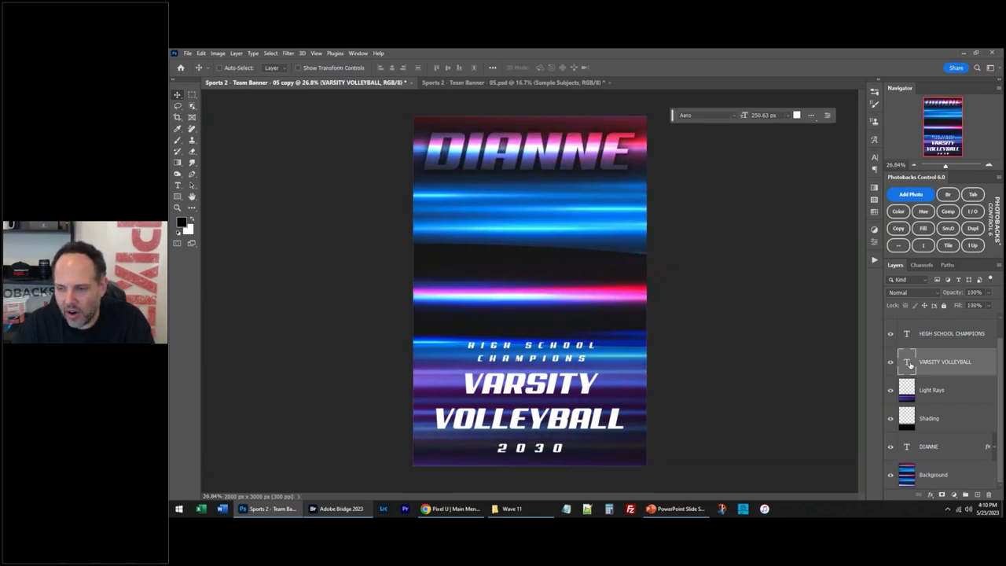
click(874, 157)
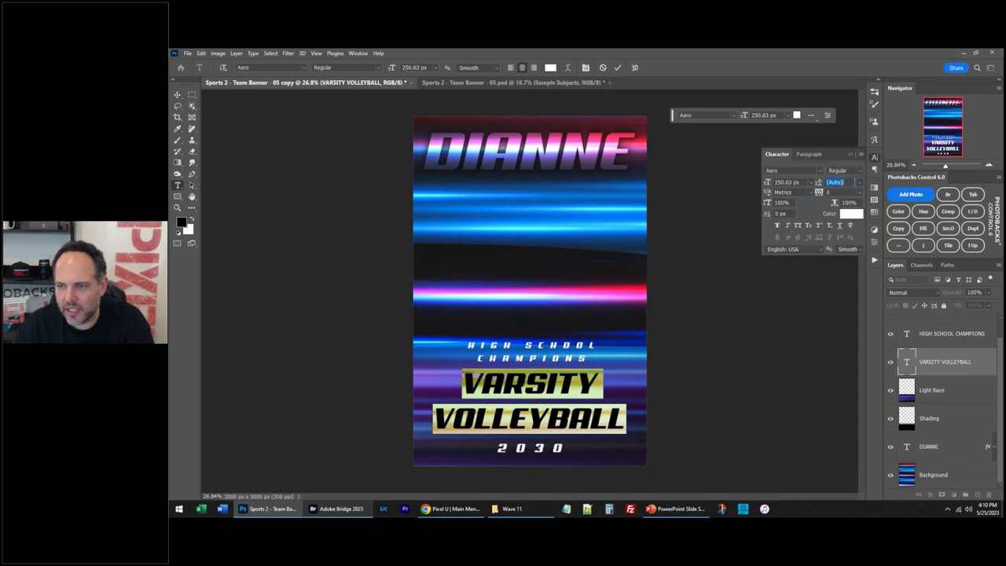
scroll(852, 182, down, 10)
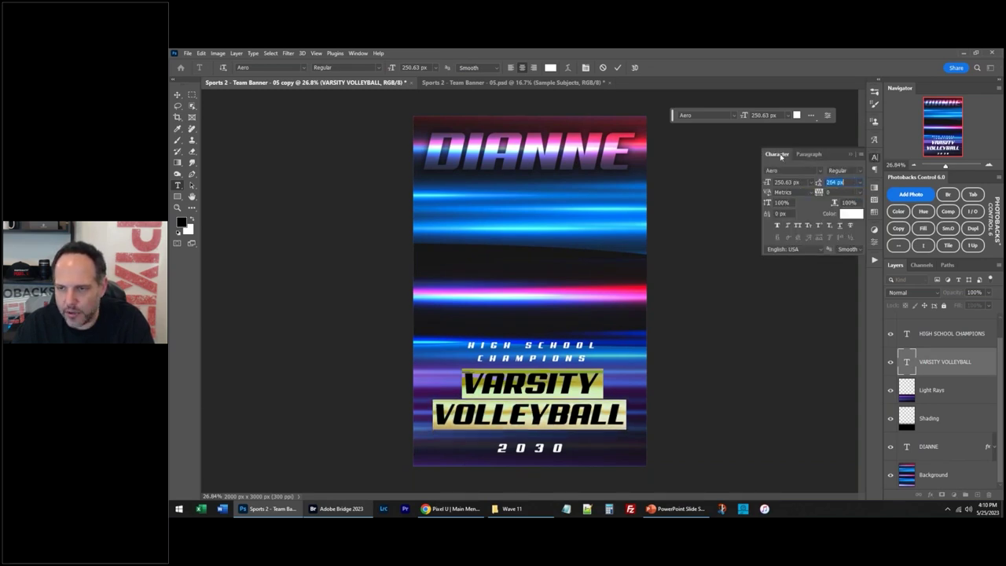
key(ctrl+Return)
key(v)
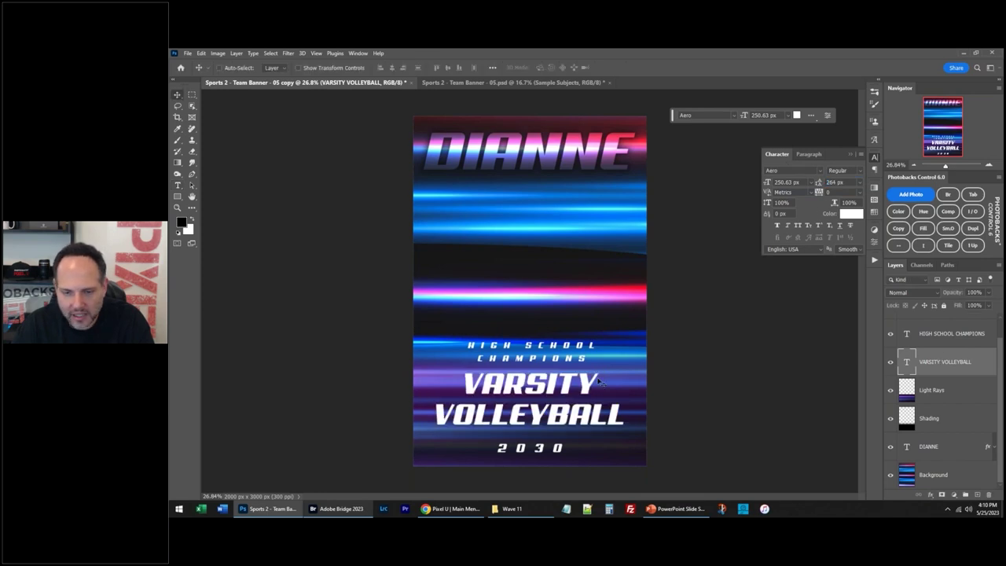
drag(599, 381, 601, 389)
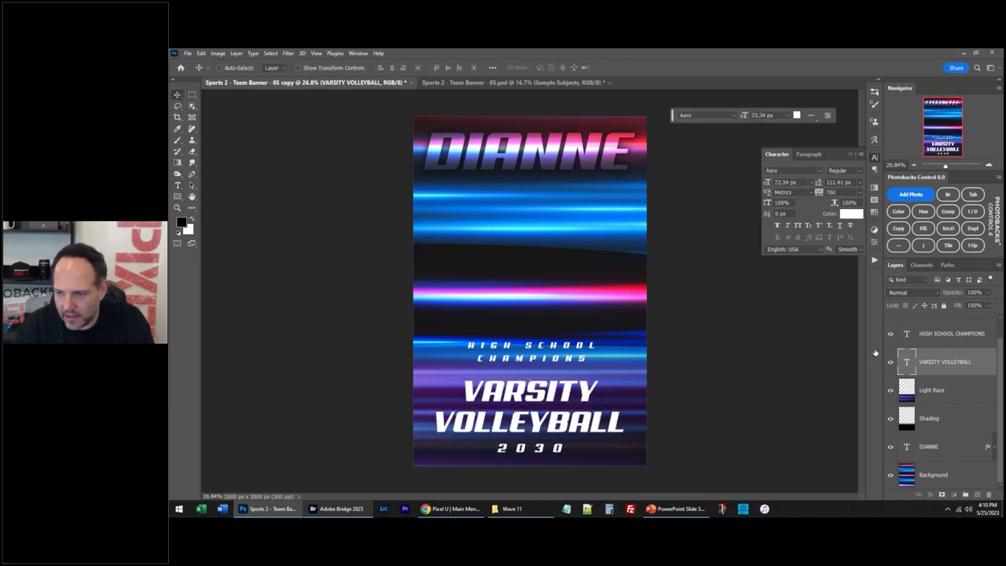
Step: Move the HIGH SCHOOL CHAMPIONS text down so it sits just above VARSITY
click(943, 333)
drag(547, 350, 548, 359)
key(Down)
key(Down)
key(Down)
key(Down)
key(Down)
key(Down)
key(Down)
key(Down)
key(Down)
key(Down)
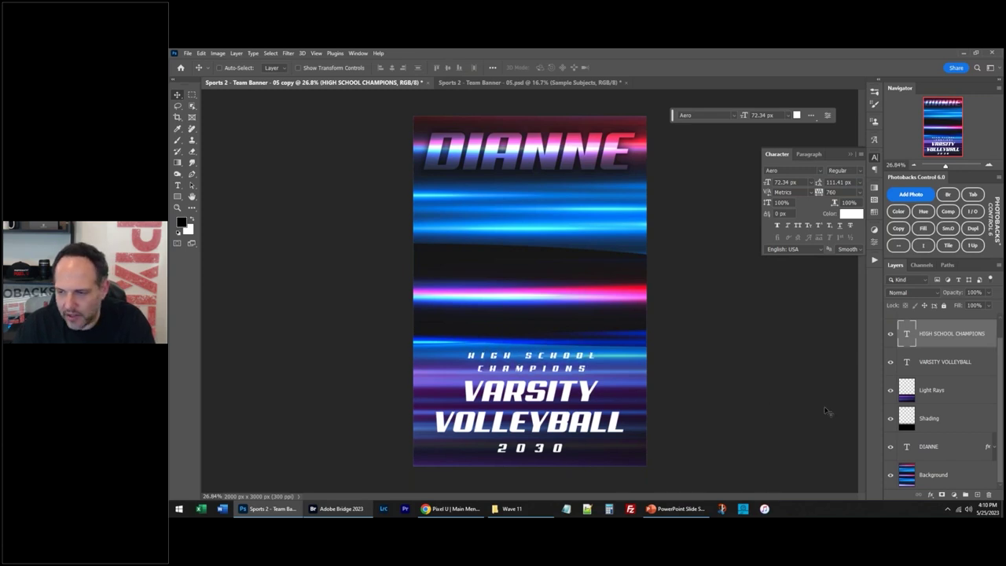
Step: Nudge the VARSITY VOLLEYBALL text up slightly to even its spacing between the smaller text lines
click(943, 362)
key(Up)
key(Up)
key(Up)
key(Up)
key(Up)
key(Up)
key(Up)
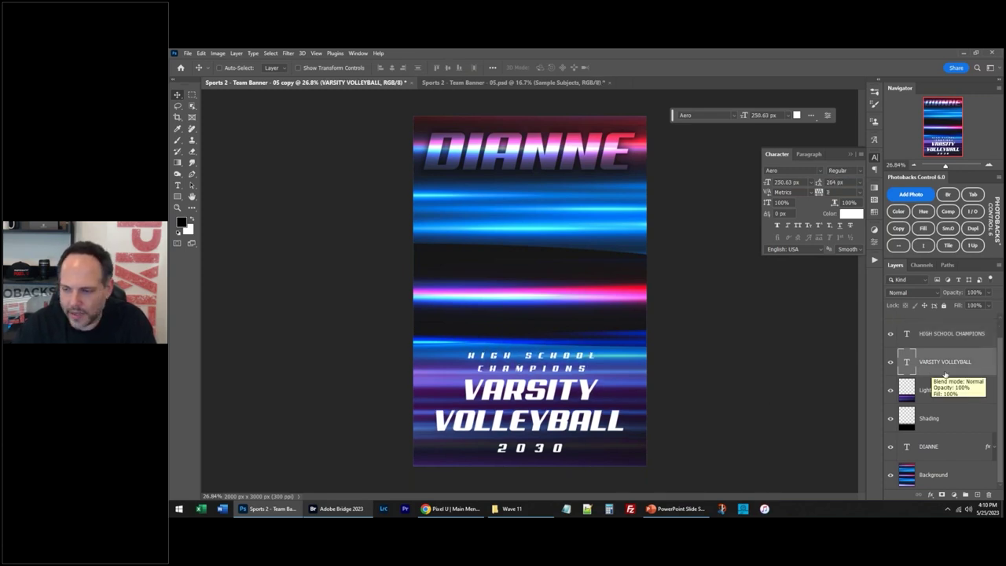
Step: Check where Sample Subjects sits in the team banner's layer stack and select the athlete's name layer in the poster
click(937, 449)
click(946, 423)
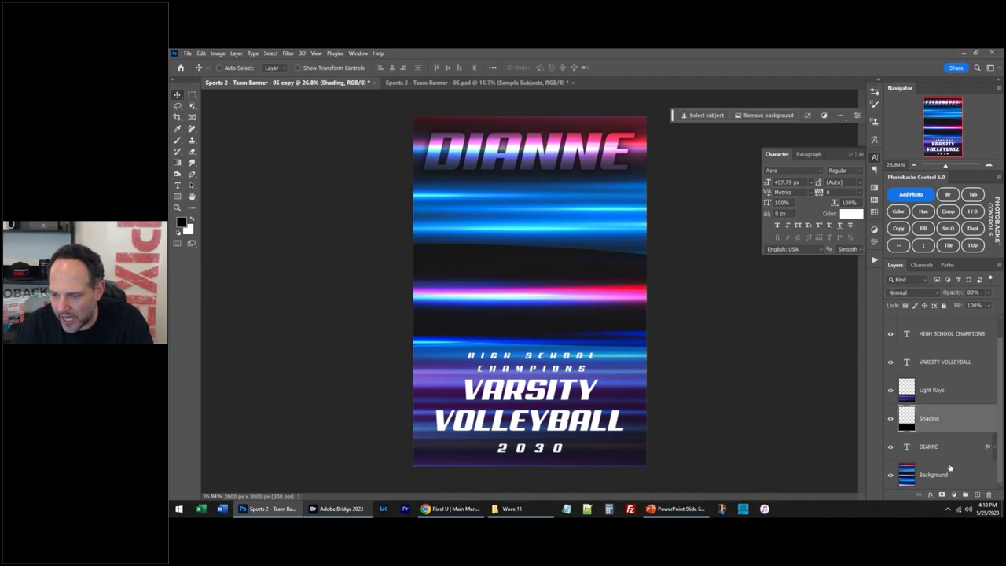
click(472, 82)
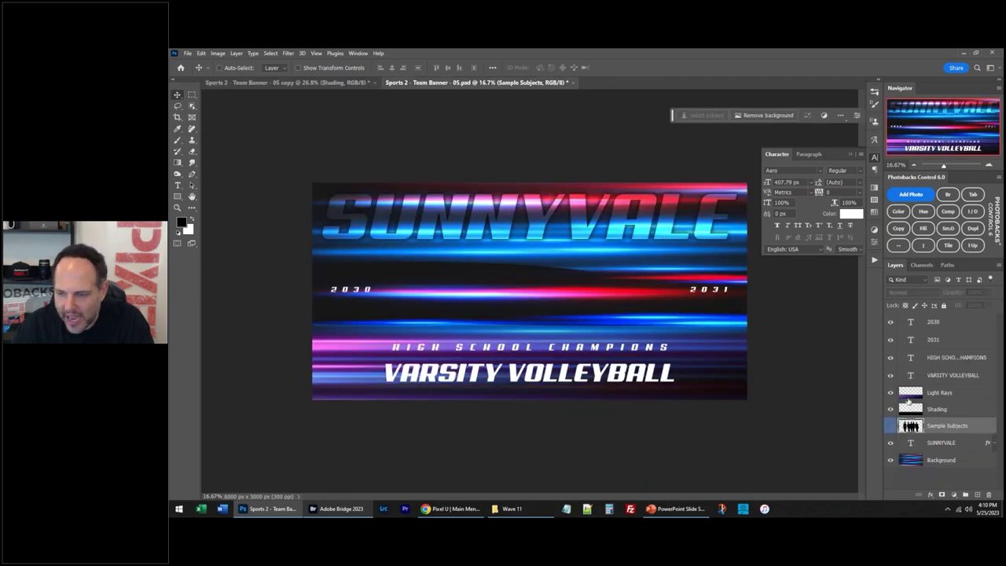
key(ctrl+Tab)
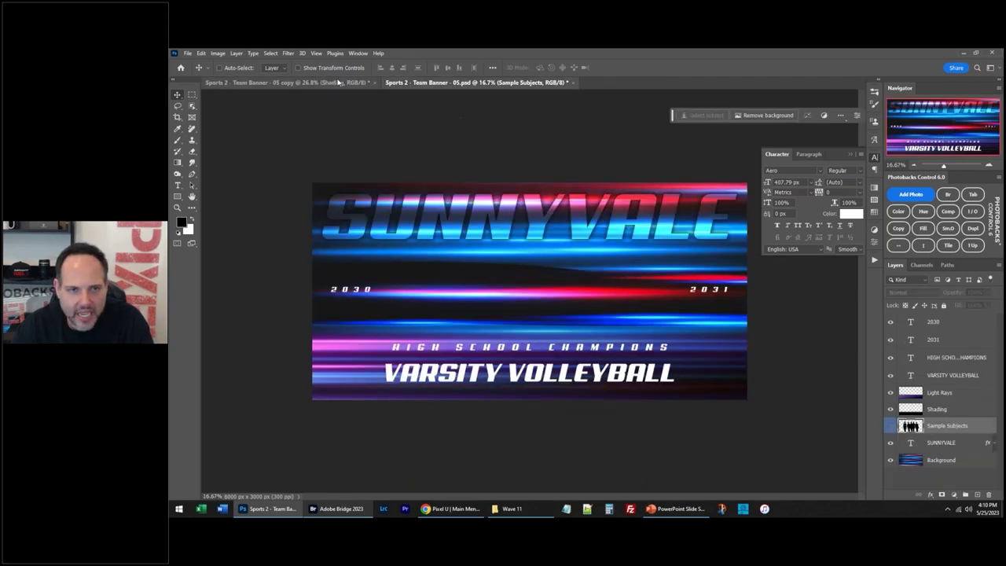
click(929, 468)
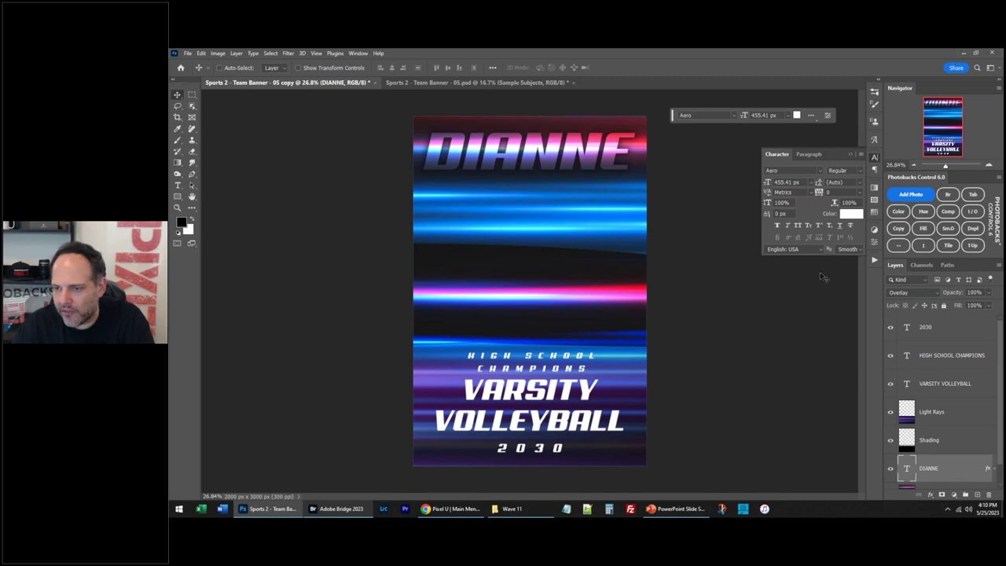
click(909, 198)
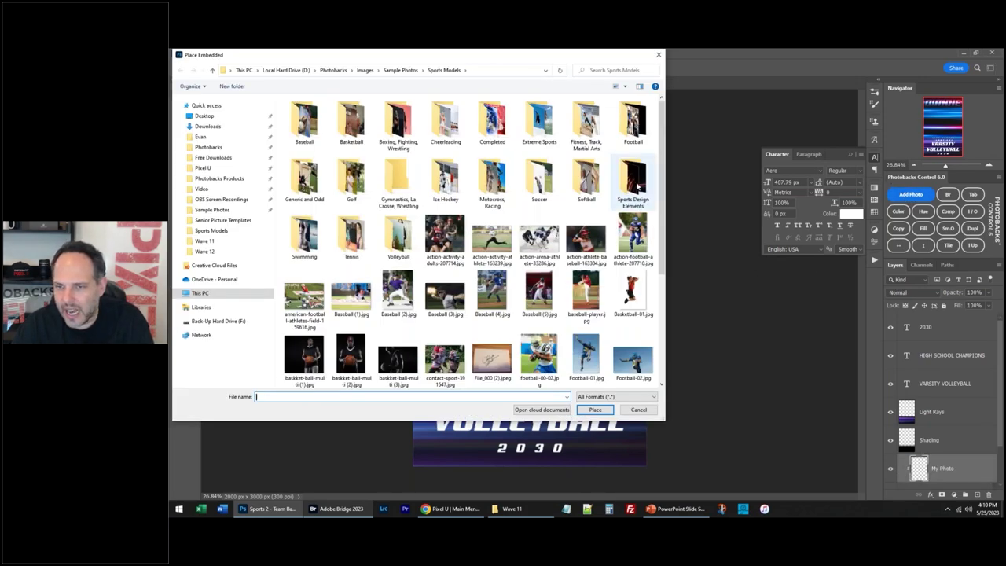
click(638, 410)
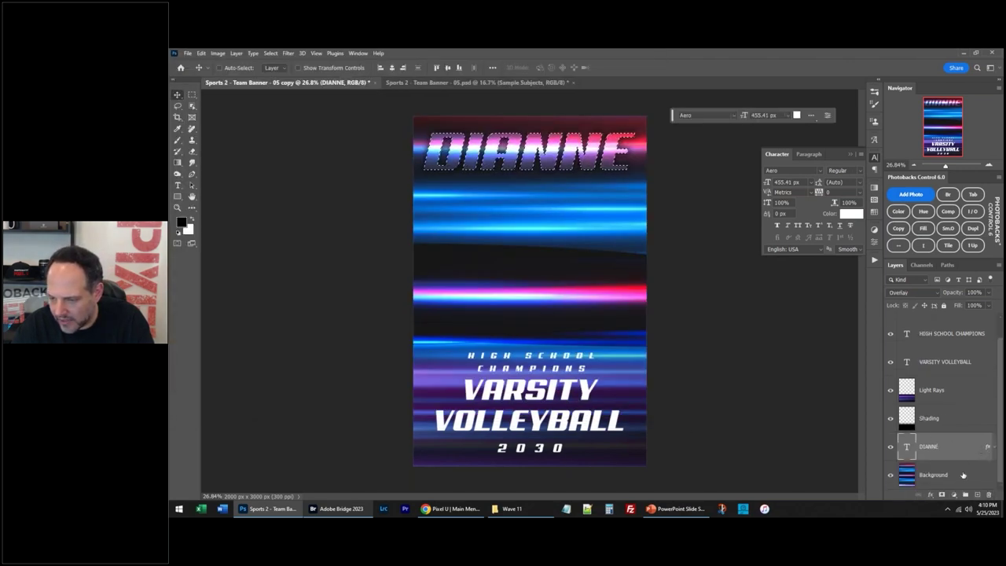
Step: Switch to File Explorer, open the Sports Models folder under Sample Photos and preview volleyball-01.jpg
click(509, 509)
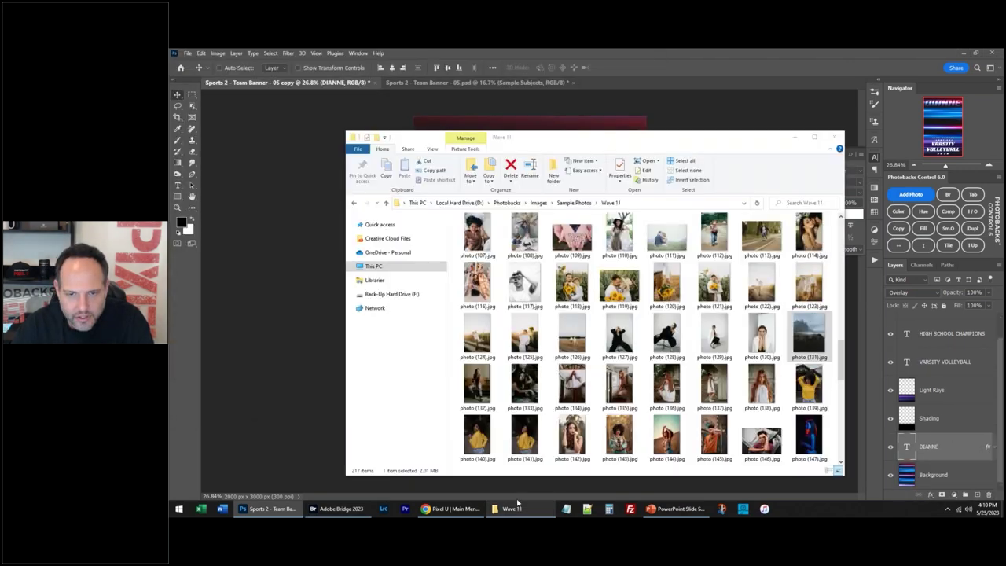
click(597, 203)
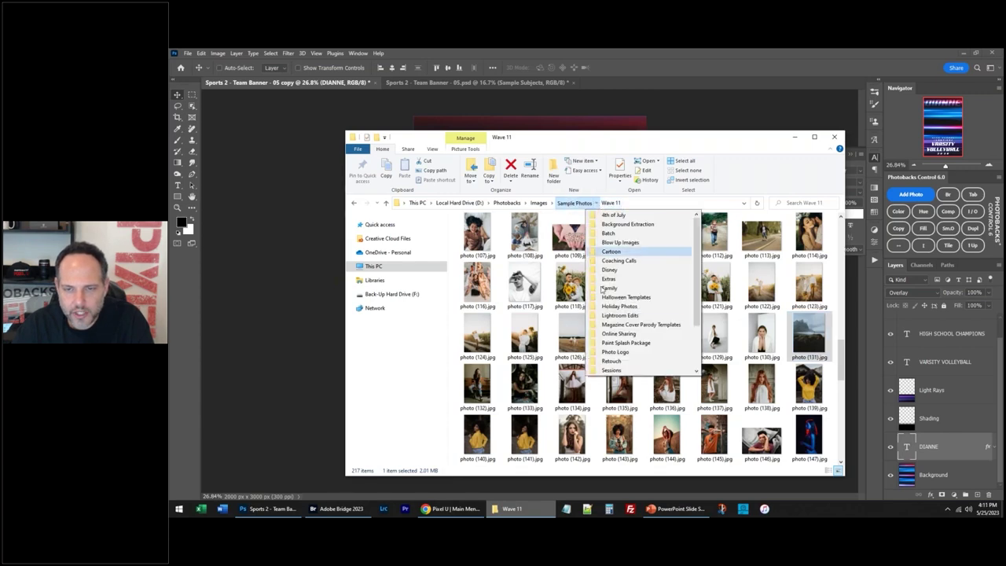
scroll(617, 338, down, 3)
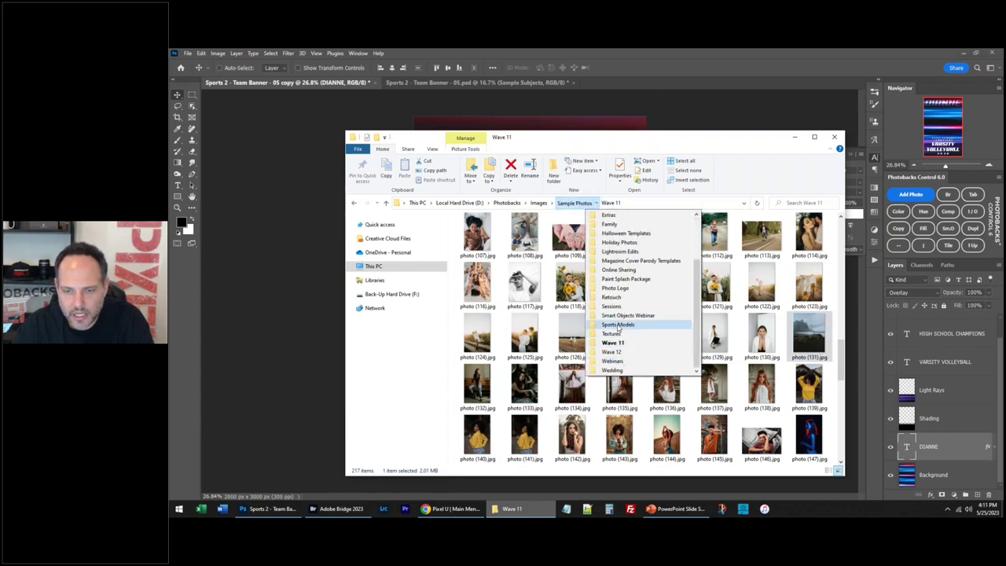
click(629, 325)
scroll(702, 331, down, 3)
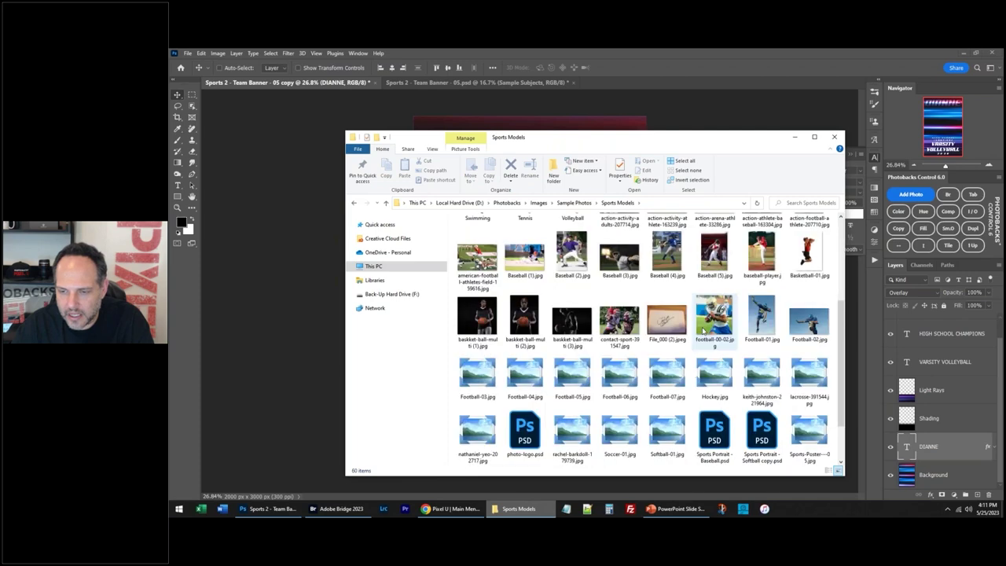
click(715, 318)
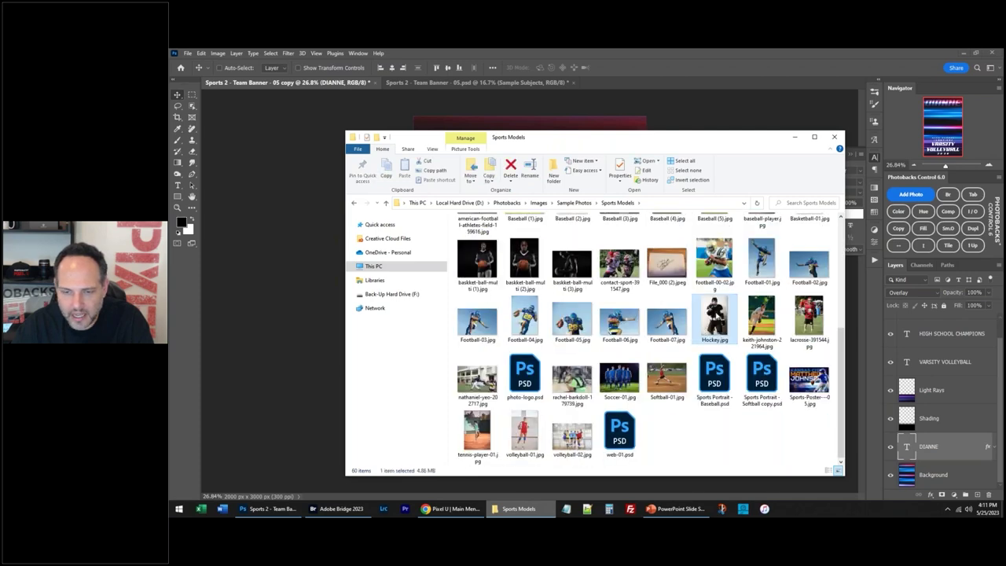
double_click(529, 436)
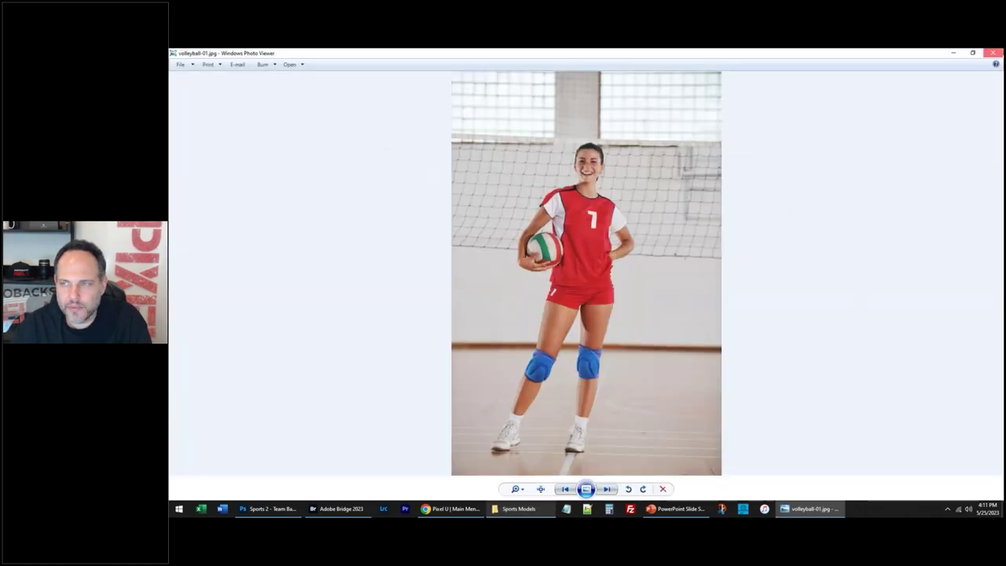
key(Escape)
Step: Place volleyball-01.jpg in the poster above the athlete's name layer, enlarged so the player fills the poster
drag(525, 434, 251, 310)
key(Return)
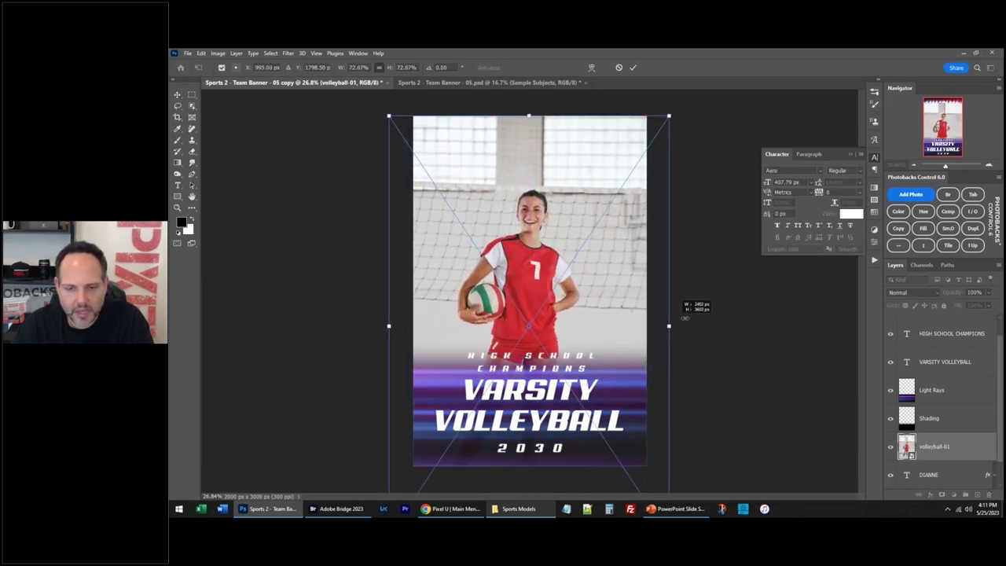
key(Return)
drag(572, 292, 594, 286)
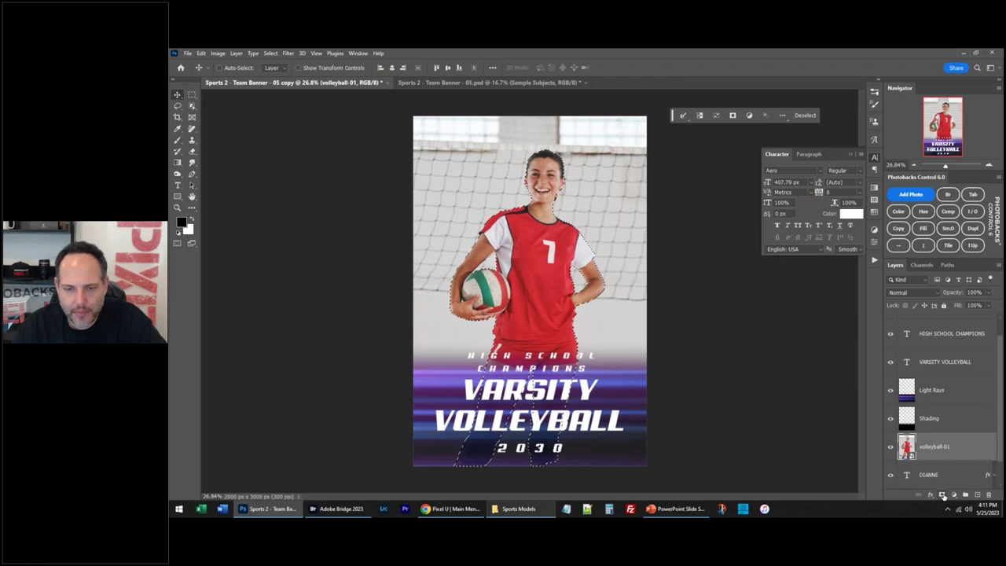
Step: Mask the gym background out of the volleyball-01 photo and center the cut-out player on the poster
click(942, 494)
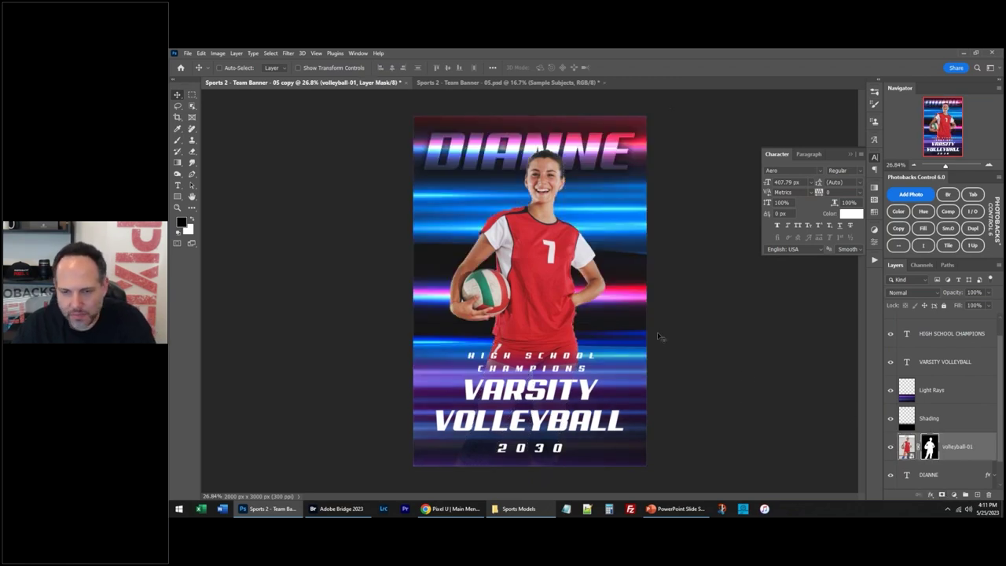
drag(610, 329, 600, 326)
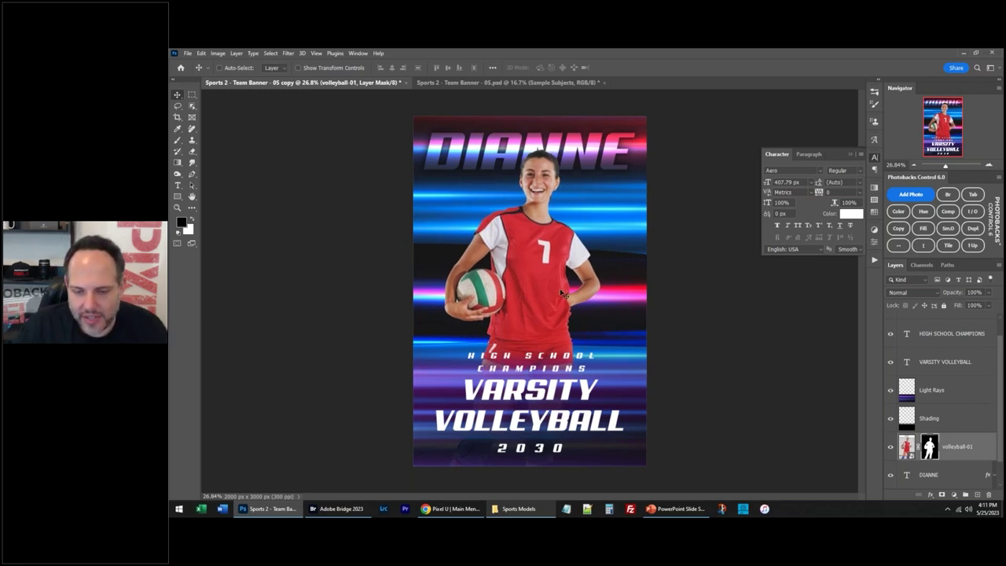
Step: Enlarge the cut-out player slightly and reposition her so her head overlaps the athlete's name
scroll(937, 409, up, 1)
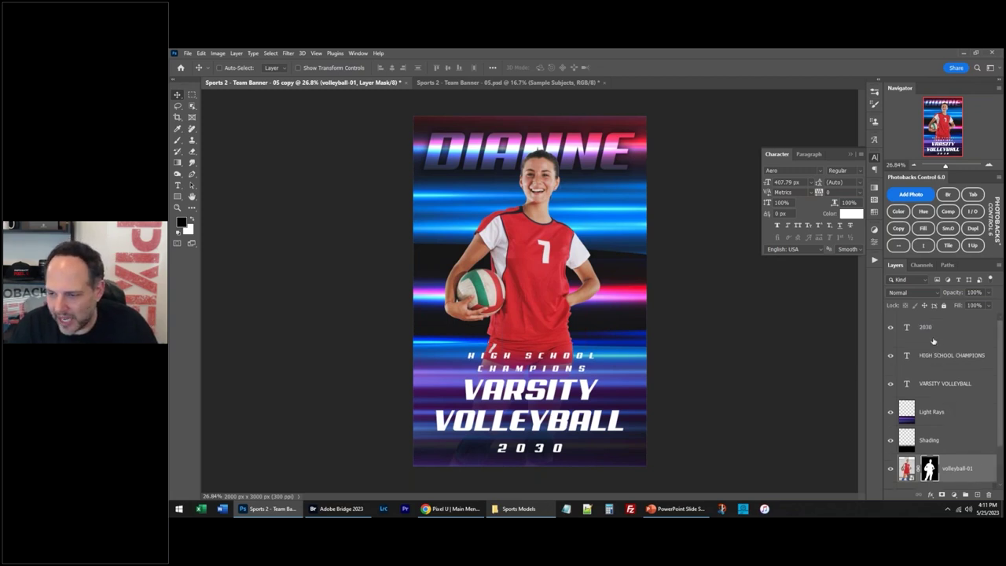
scroll(935, 401, down, 2)
click(935, 446)
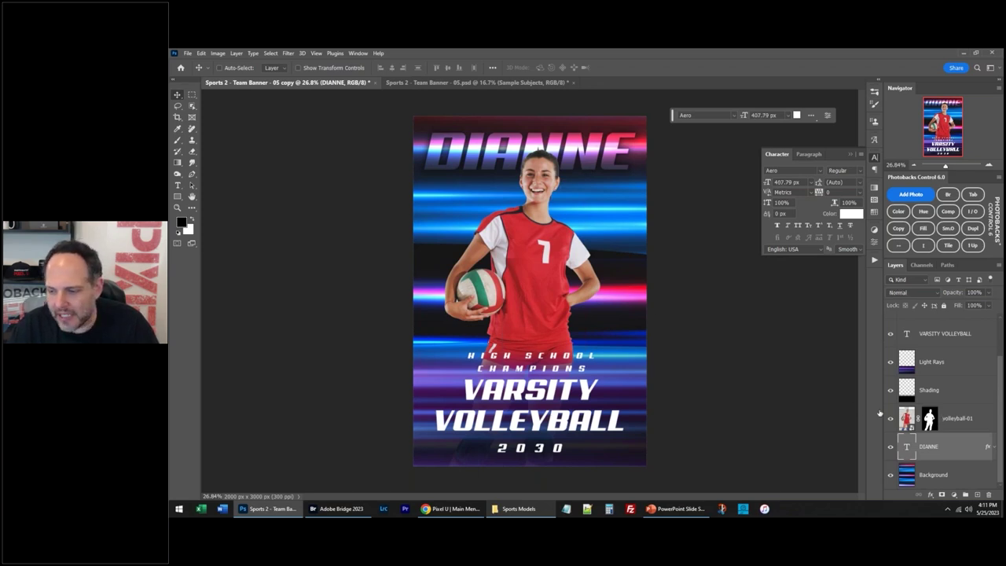
click(953, 422)
key(ctrl+t)
drag(712, 321, 731, 330)
drag(585, 299, 588, 311)
key(Return)
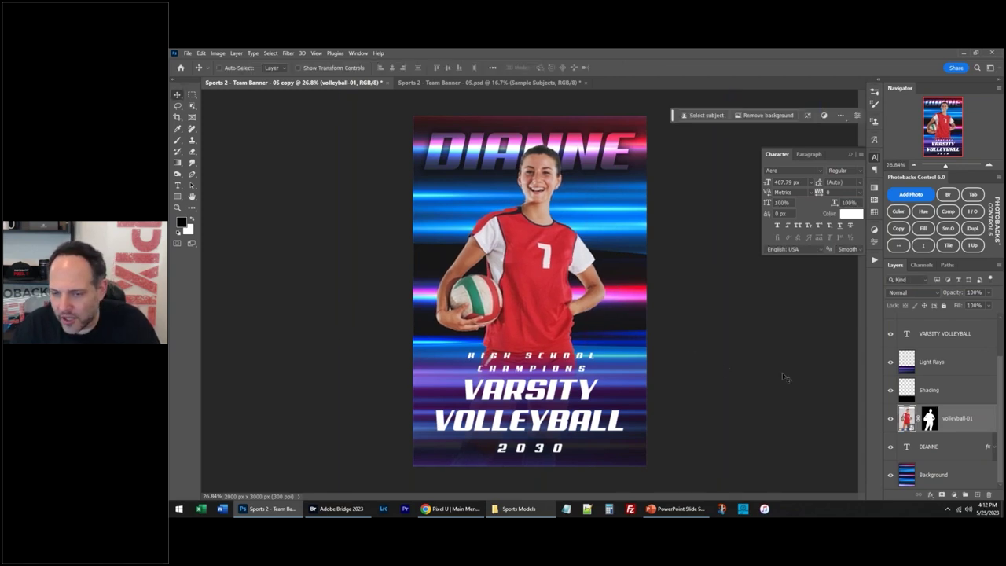
Step: Duplicate the athlete's name text just below the original and change the copy to #7
click(949, 455)
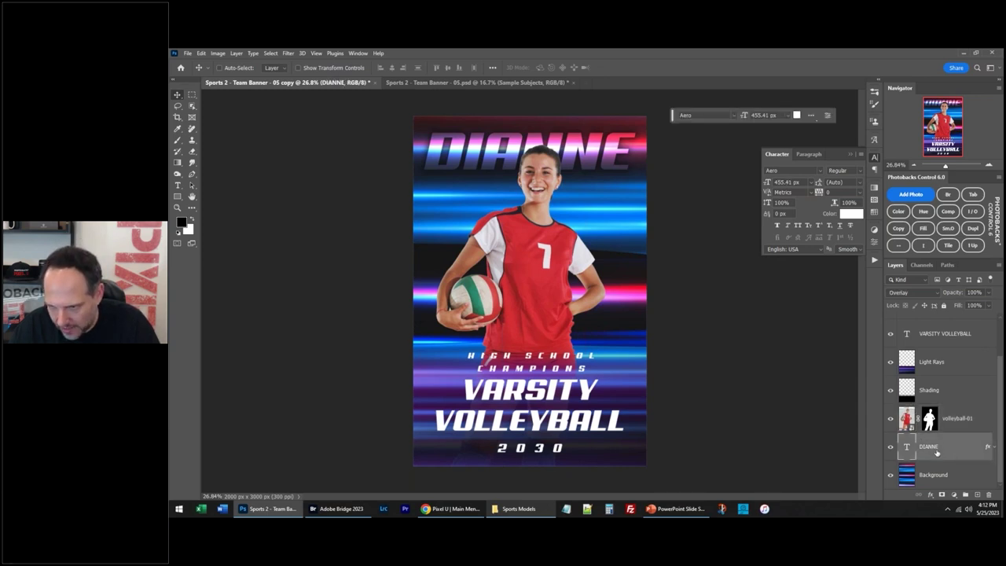
drag(546, 160, 542, 207)
double_click(907, 445)
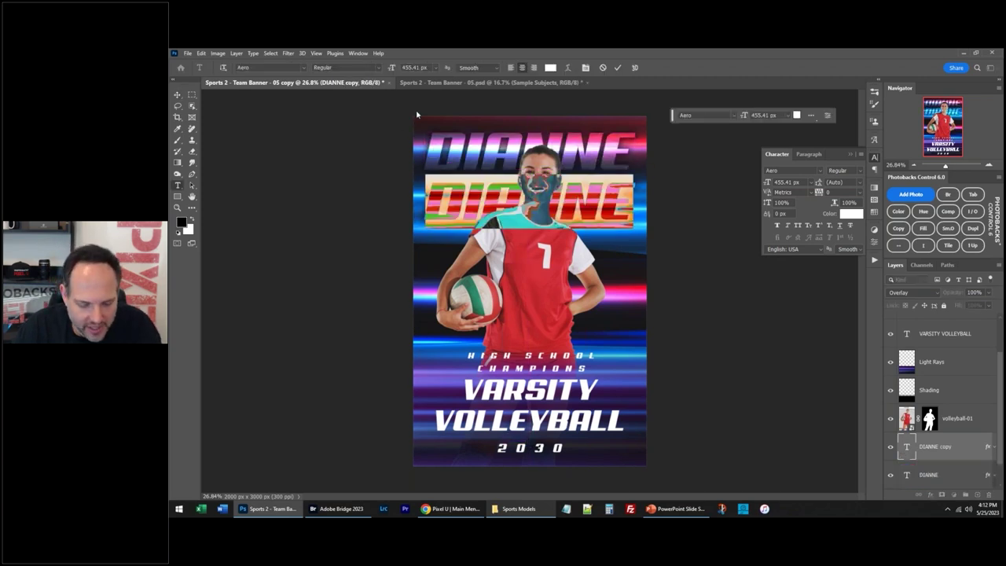
text(#1)
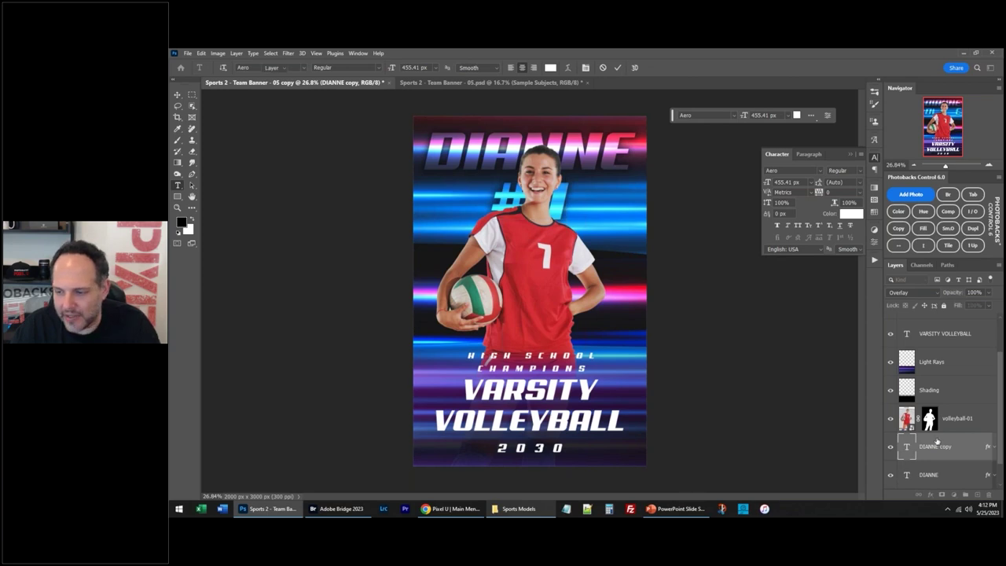
key(ctrl+Return)
key(v)
Step: Scale the #7 text down to about 383 px and place it beside the player's head, under the name's end
drag(555, 213, 630, 214)
key(ctrl+t)
mouse_move(562, 221)
mouse_down()
mouse_move(542, 259)
mouse_move(507, 280)
mouse_move(575, 220)
mouse_up()
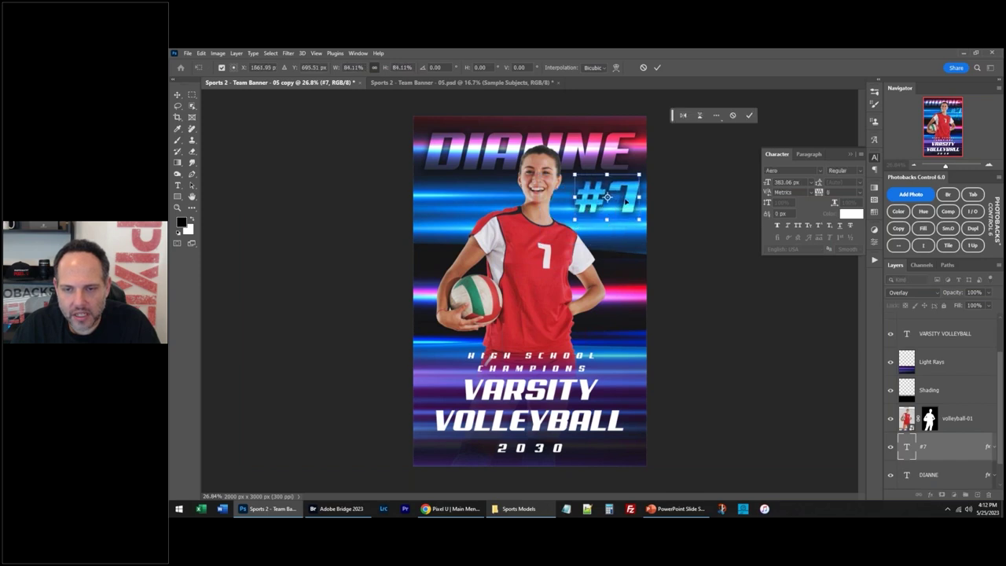
key(Return)
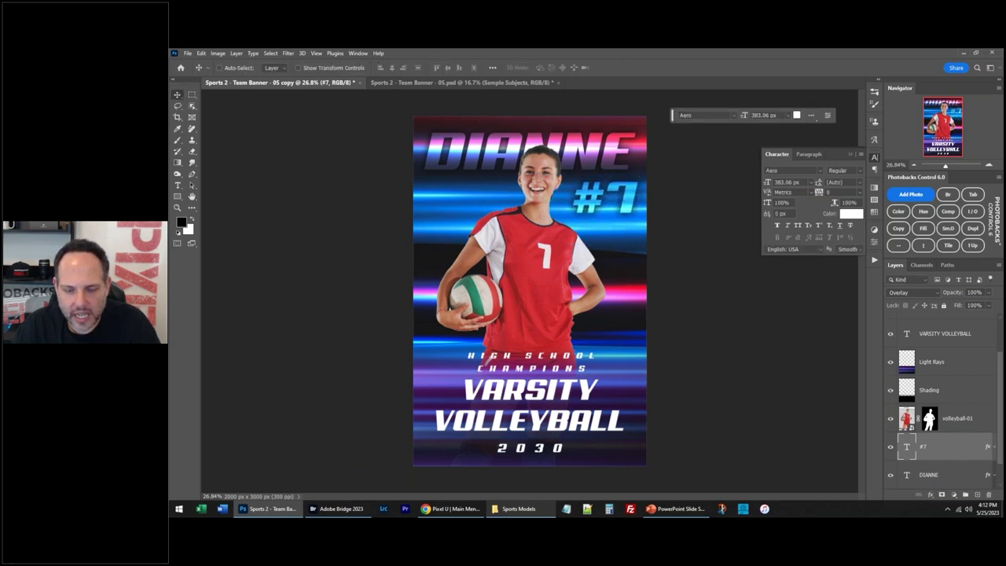
Step: Mask out the white gap between the player's wrist and the ball on the volleyball-01 layer mask, using a Lasso selection
click(959, 421)
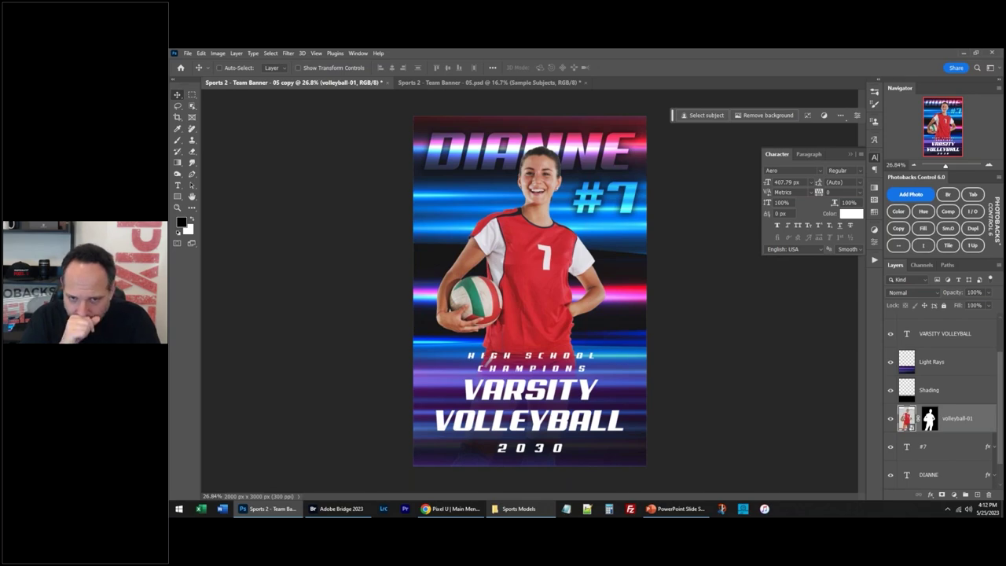
scroll(397, 325, up, 3)
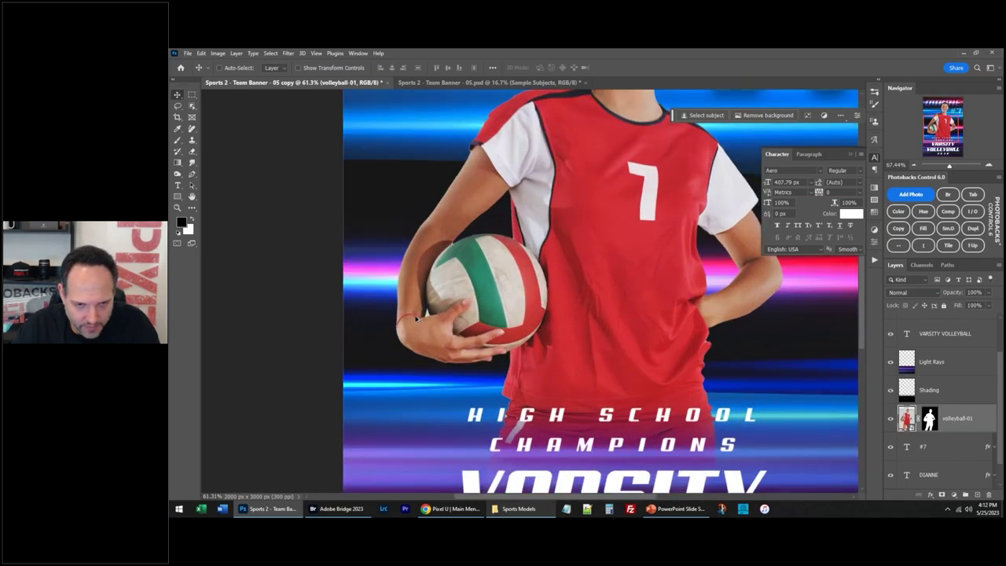
scroll(417, 318, up, 5)
click(929, 418)
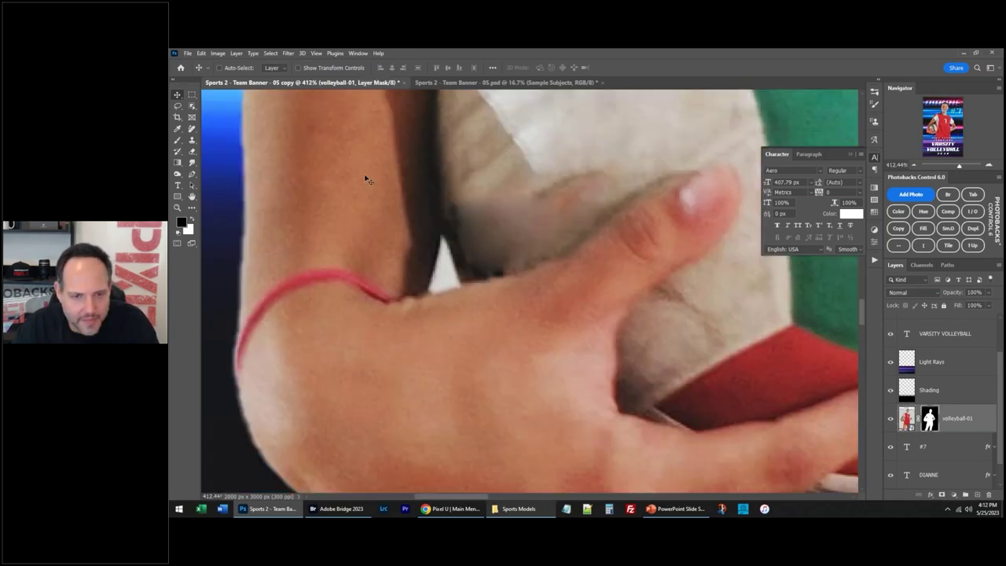
click(178, 105)
mouse_move(439, 235)
mouse_down()
mouse_move(427, 297)
mouse_move(465, 289)
mouse_move(441, 234)
mouse_up()
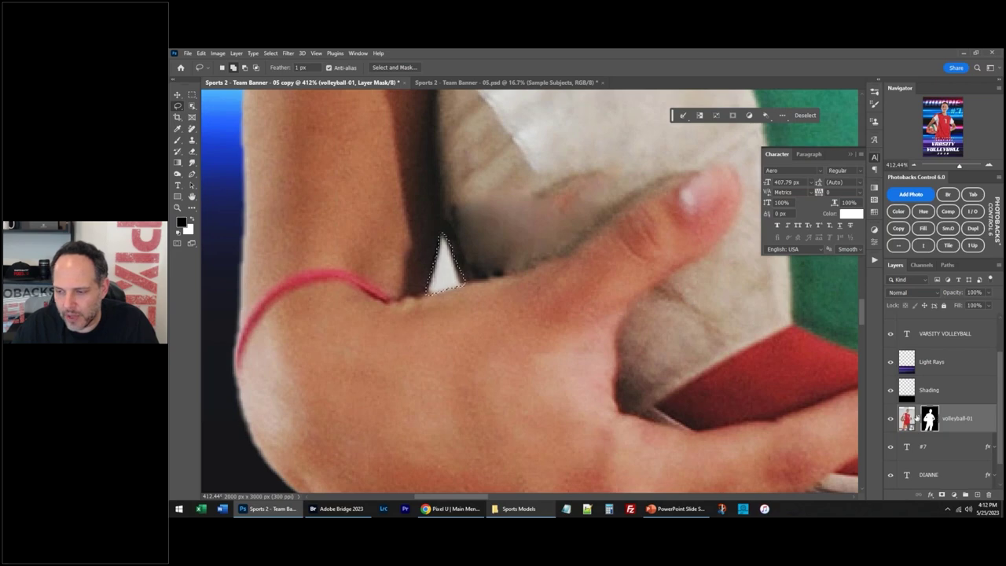
click(190, 218)
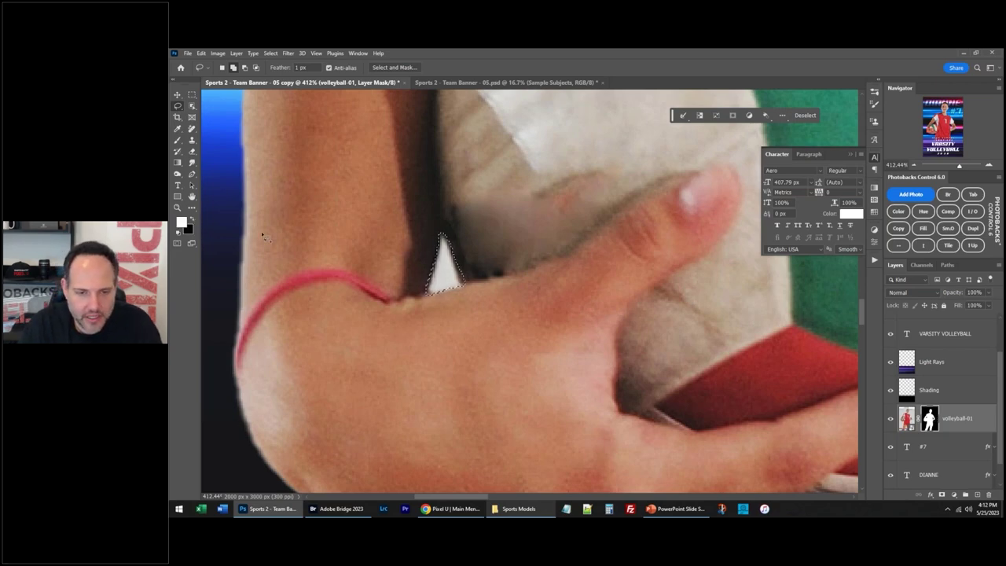
key(Delete)
key(ctrl+d)
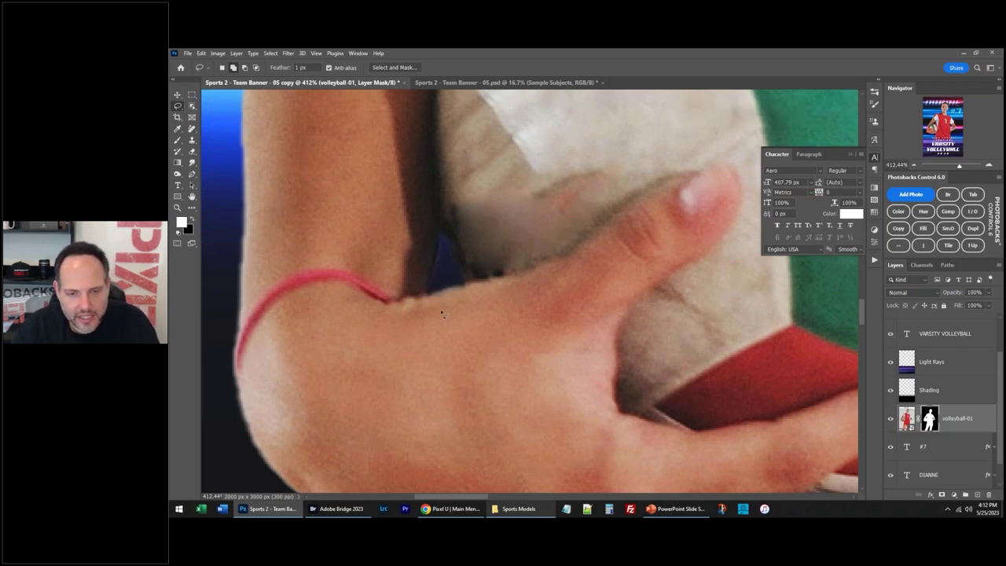
scroll(440, 314, down, 12)
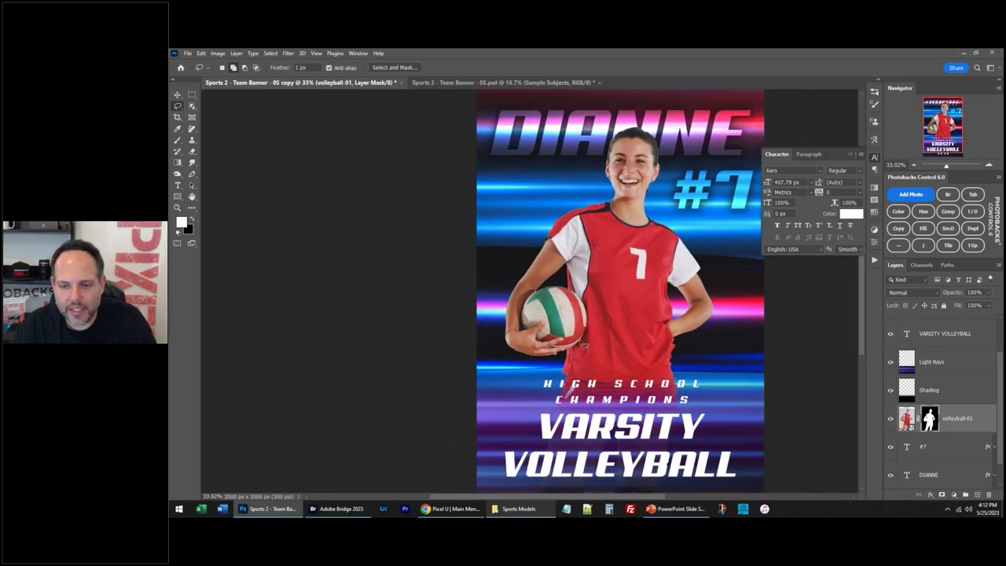
scroll(581, 343, down, 1)
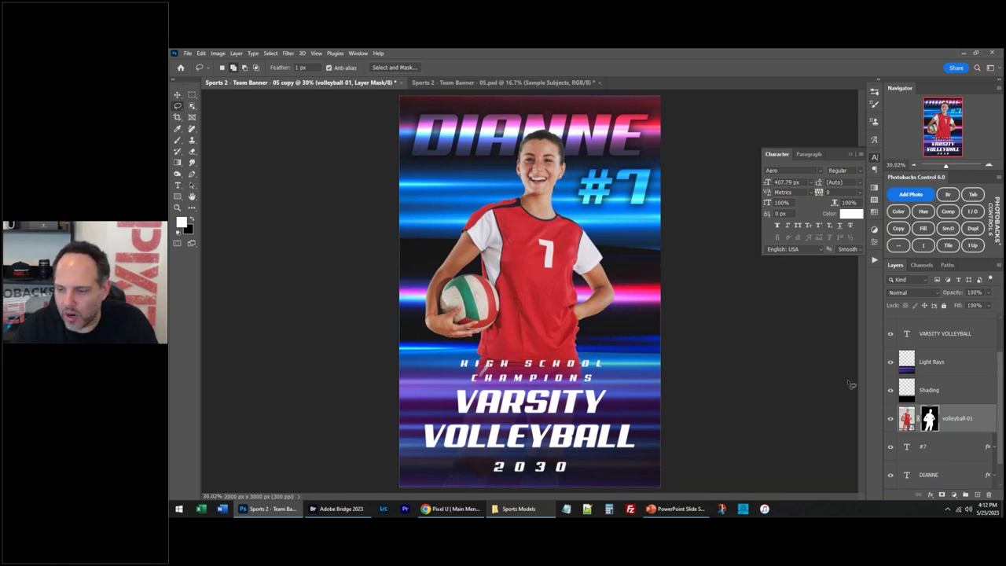
Step: Add a white Outer Glow to the volleyball-01 layer with 65% opacity, 0% spread and 81 px size
double_click(979, 425)
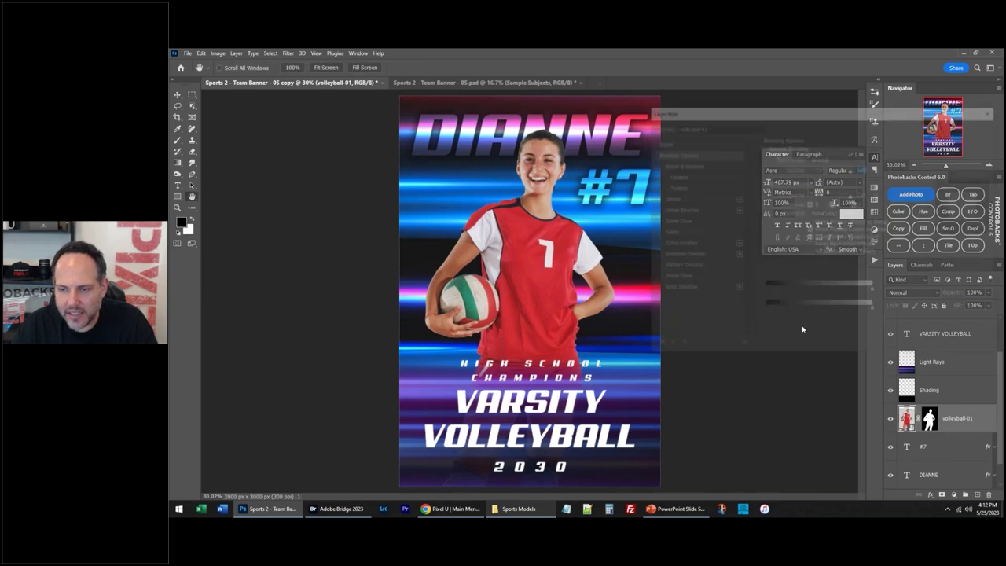
click(670, 278)
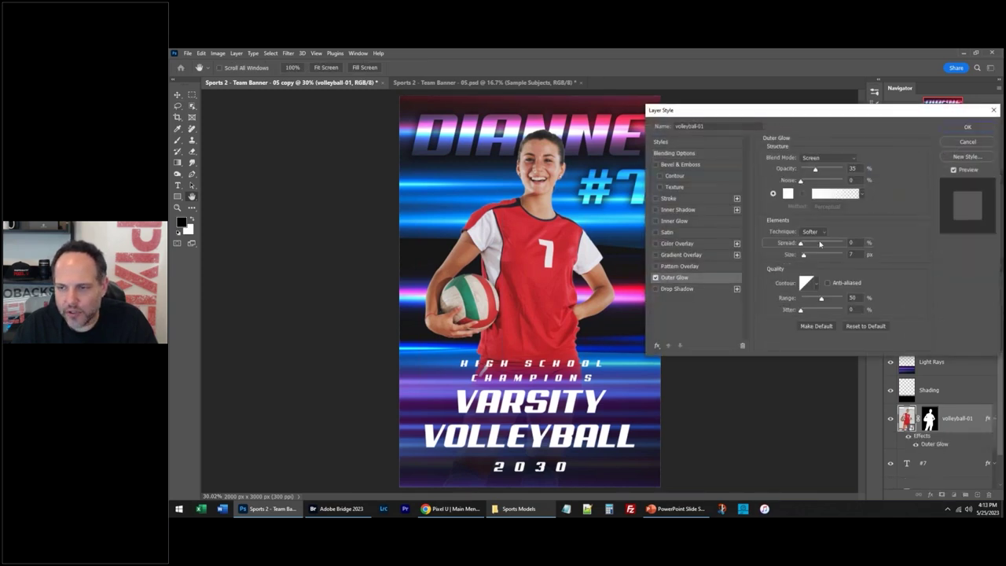
drag(816, 169, 856, 179)
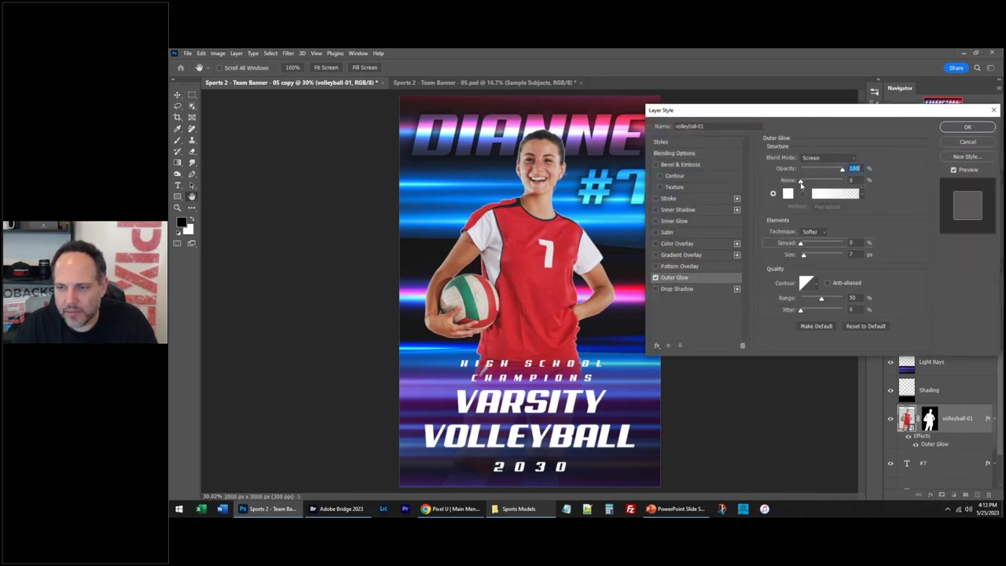
drag(802, 245, 822, 255)
mouse_move(811, 243)
mouse_down()
mouse_move(799, 247)
mouse_move(813, 258)
mouse_up()
drag(841, 169, 828, 171)
drag(811, 256, 816, 257)
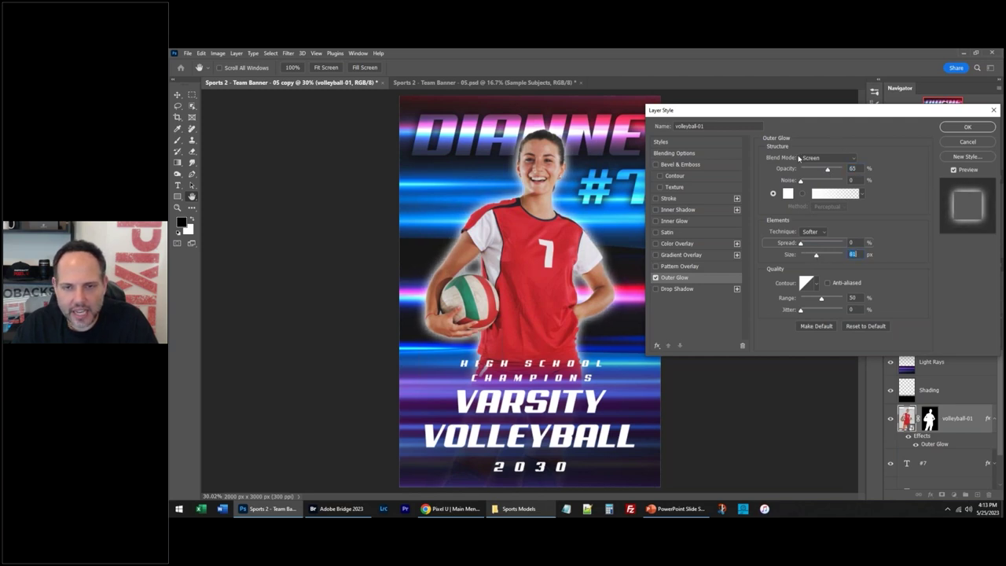
click(968, 127)
click(875, 157)
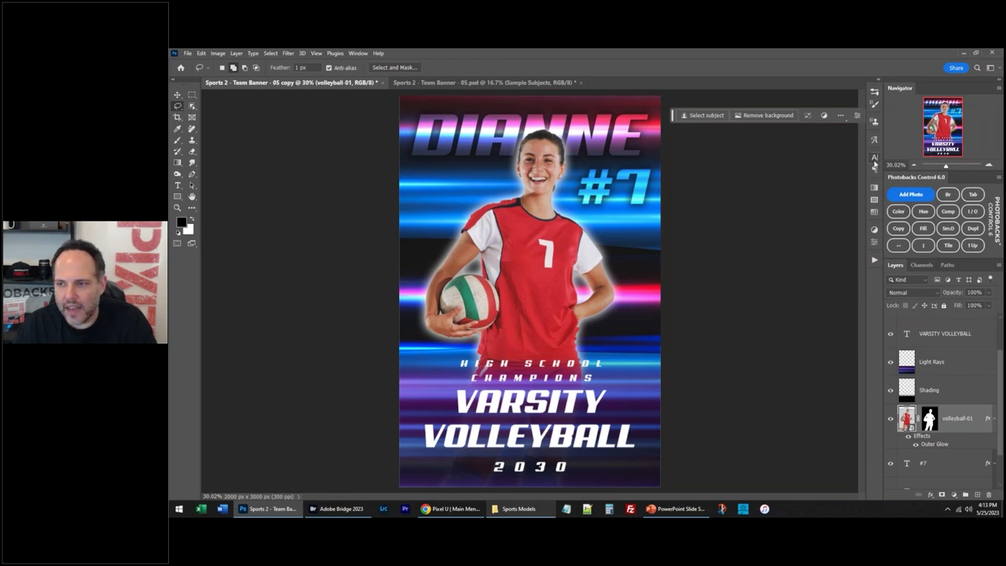
scroll(758, 297, down, 1)
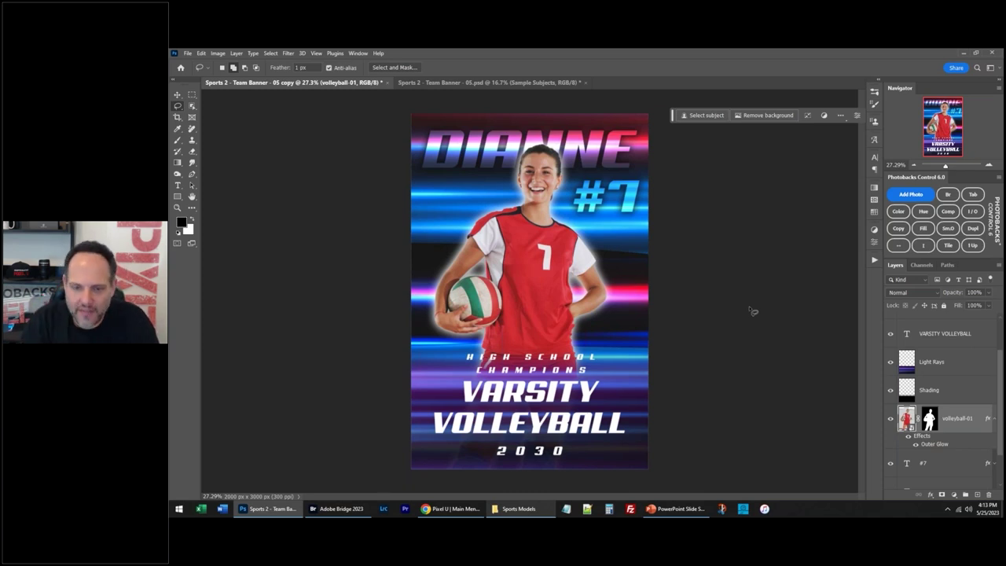
Step: Review the poster's Export As settings for a 2000 x 3000 px JPG and close them without exporting
click(188, 54)
click(190, 53)
click(189, 53)
mouse_move(253, 206)
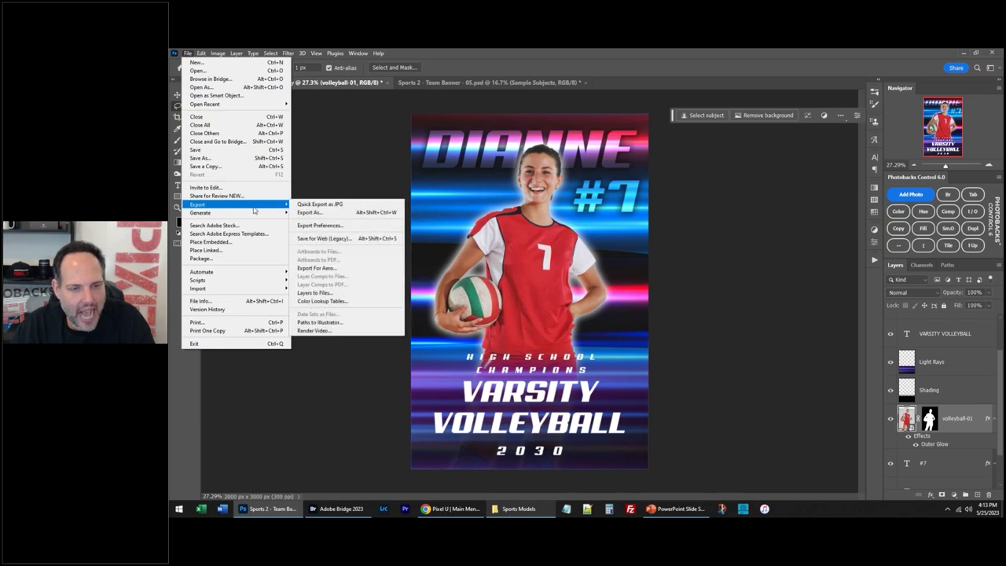
click(366, 206)
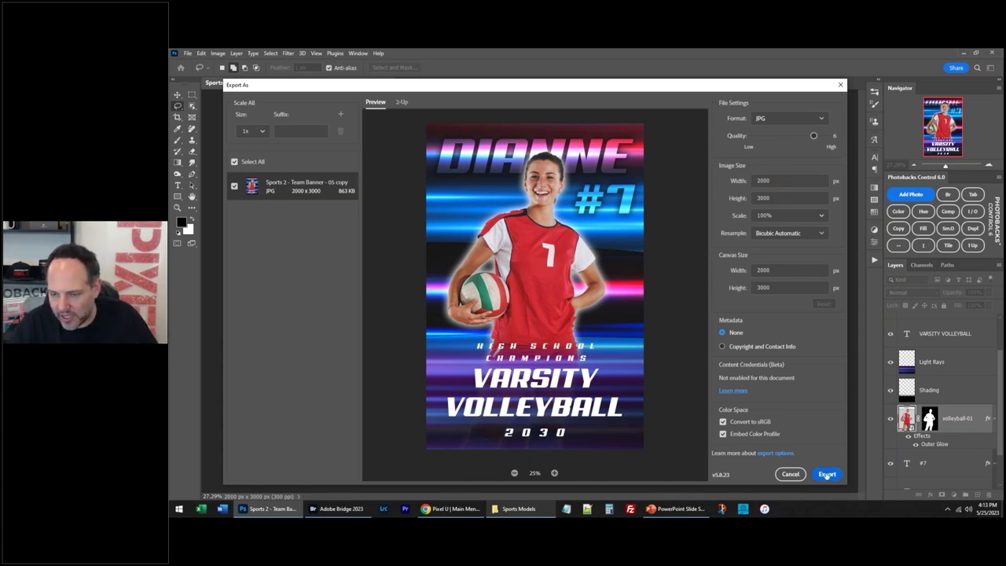
click(791, 474)
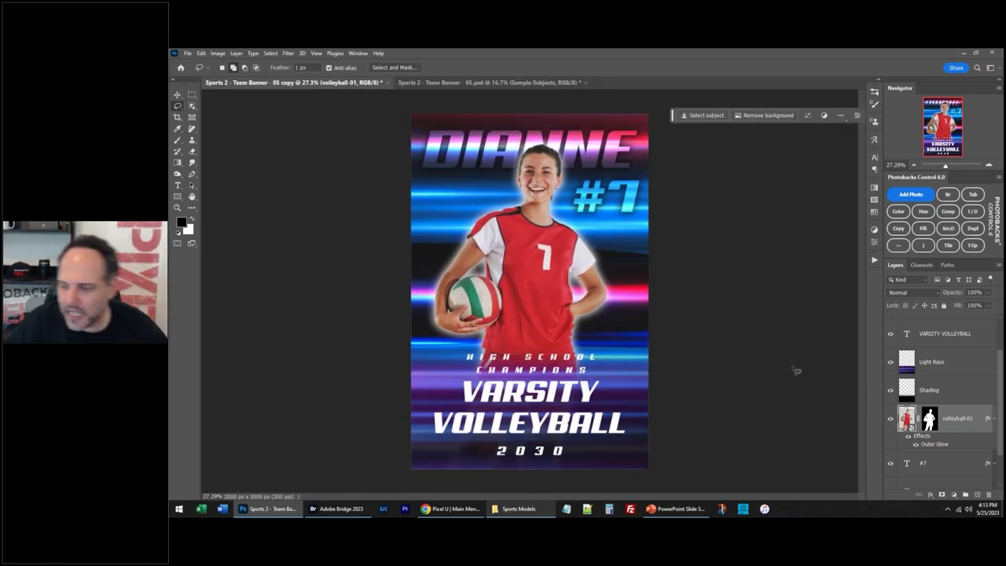
Step: Add a Curves adjustment clipped to the player with a contrast S-curve, placing the shadow point at input 80, output 72
click(875, 231)
click(789, 238)
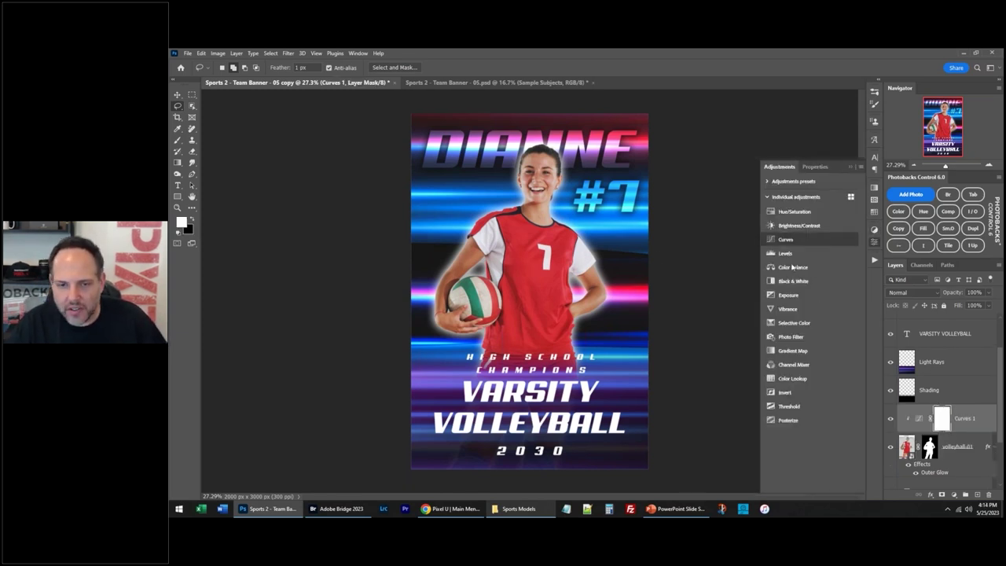
drag(826, 240, 802, 270)
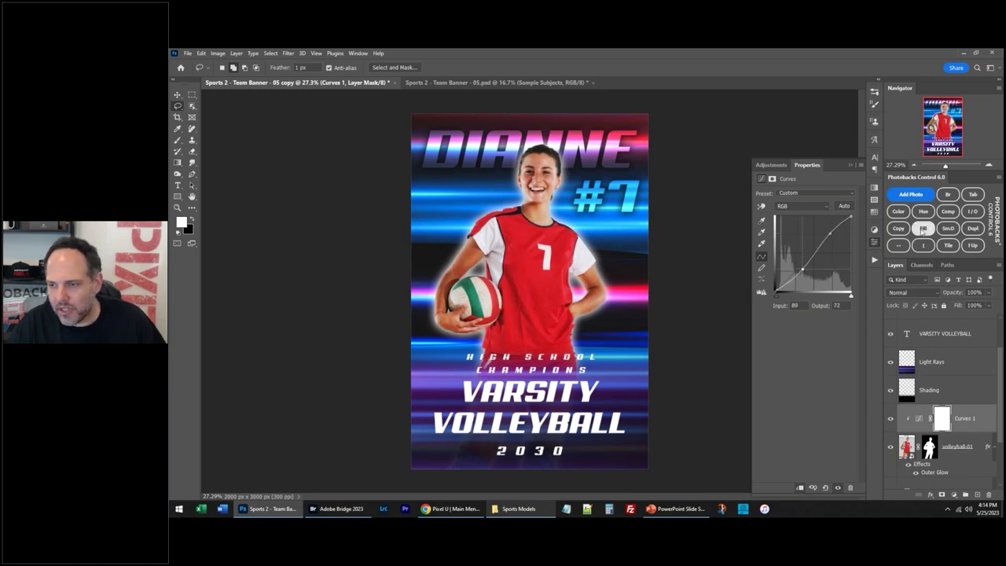
Step: Add a Hue/Saturation adjustment clipped to the player with saturation set to -15
click(923, 212)
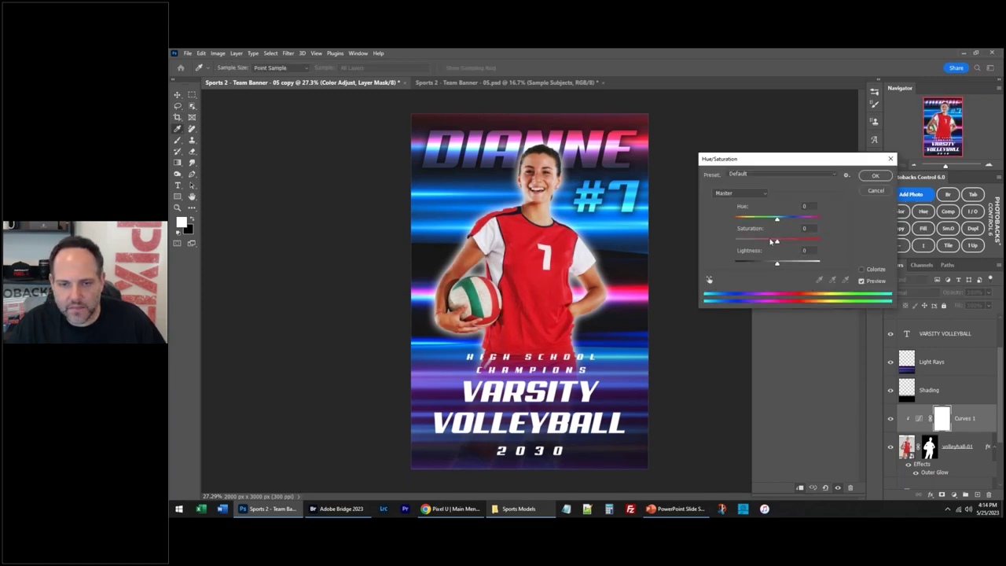
drag(776, 241, 766, 243)
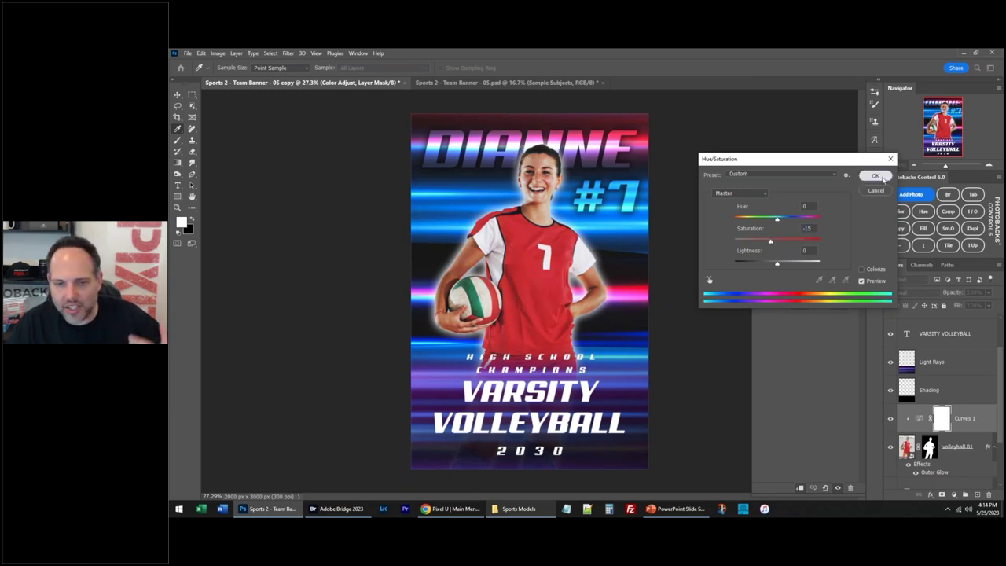
click(875, 176)
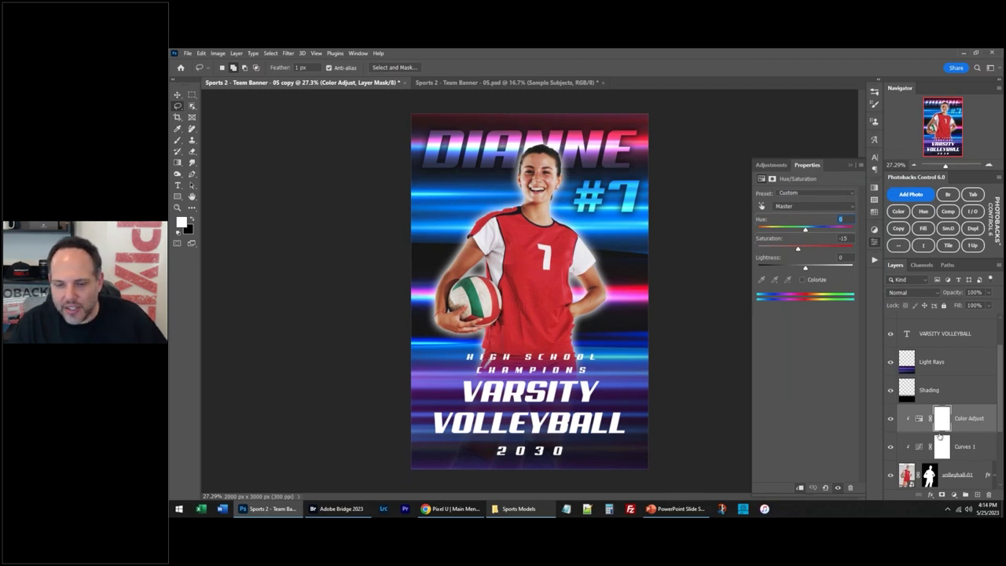
Step: Shift the Background layer horizontally behind the player to an X position of about -2906 px
scroll(939, 436, down, 4)
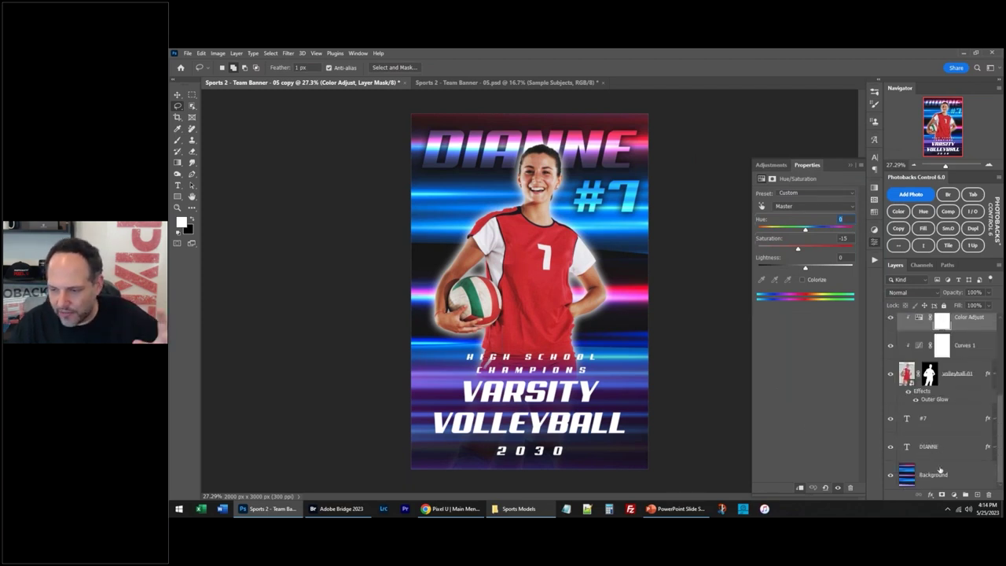
click(934, 474)
key(v)
drag(639, 339, 436, 318)
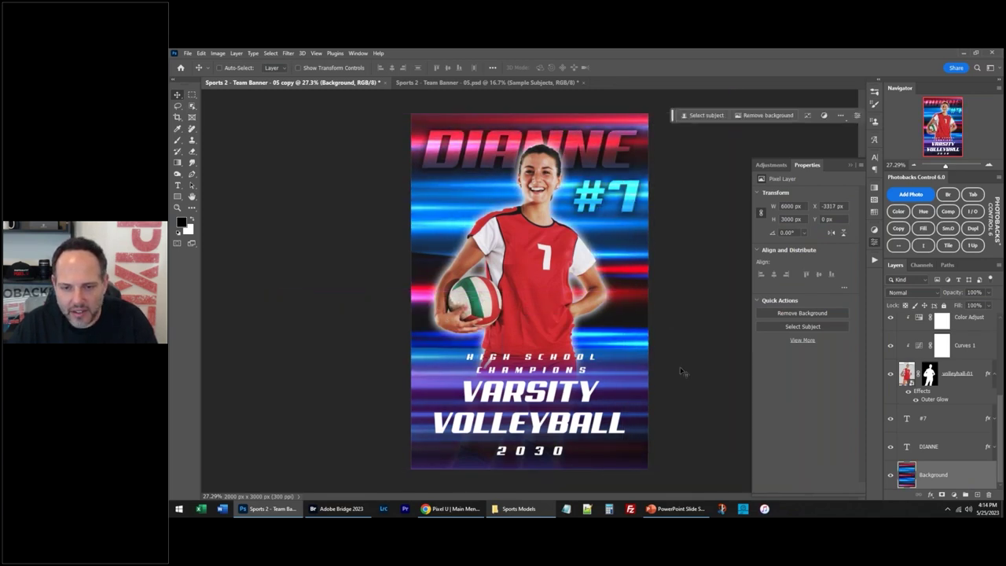
drag(590, 360, 681, 377)
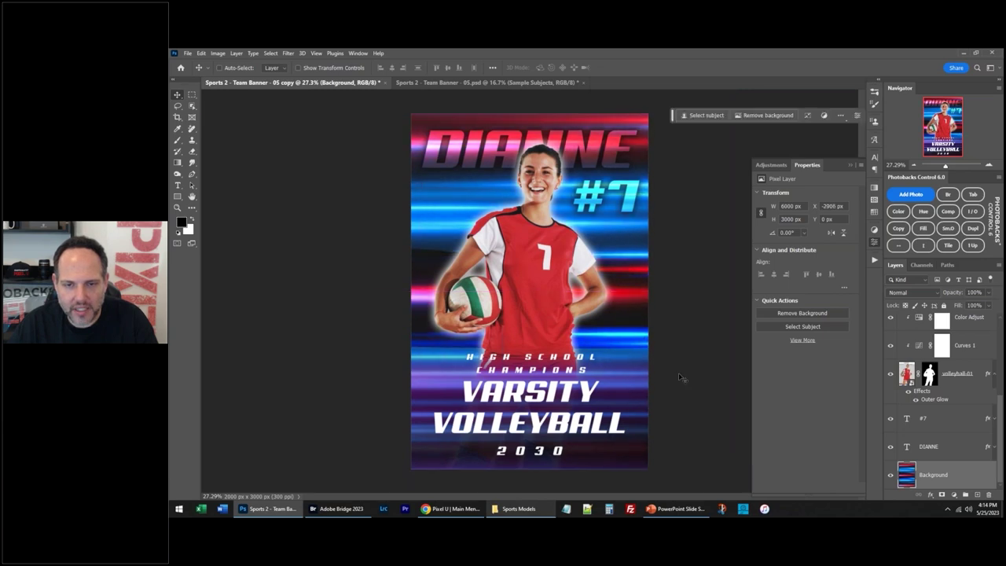
key(ctrl+minus)
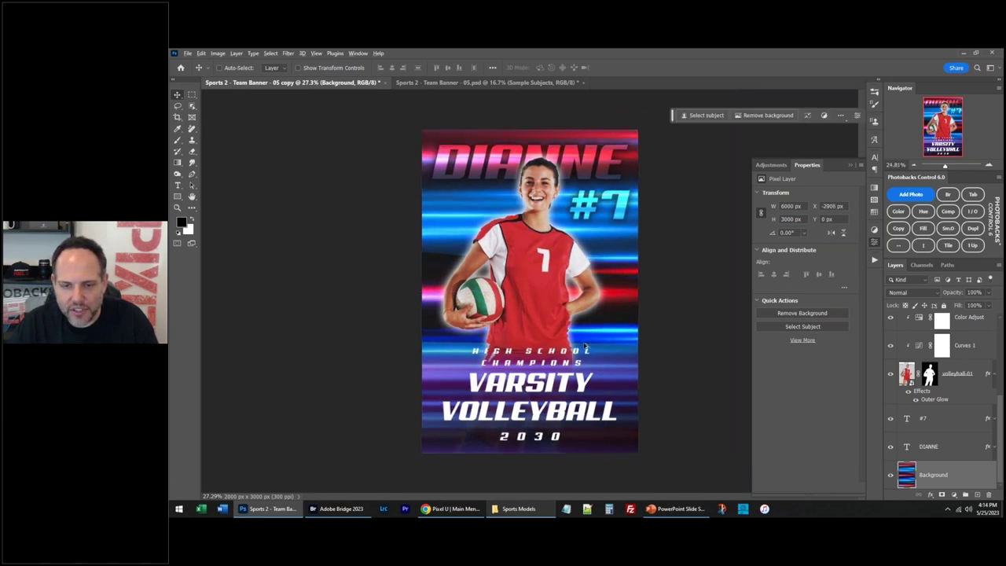
Step: Create a merged comp smart object of the whole poster above all layers and open it in the Camera Raw Filter
scroll(943, 383, up, 4)
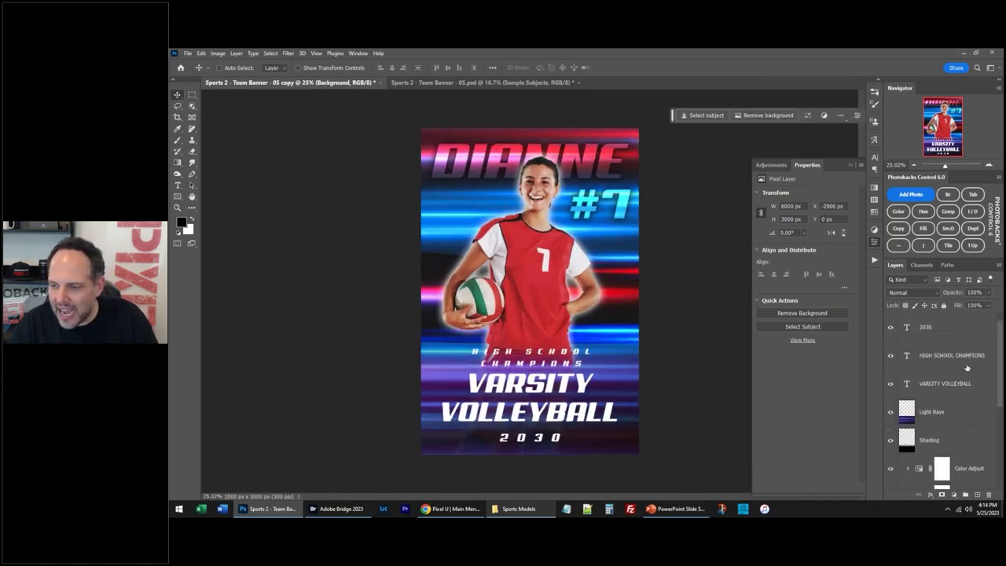
click(944, 215)
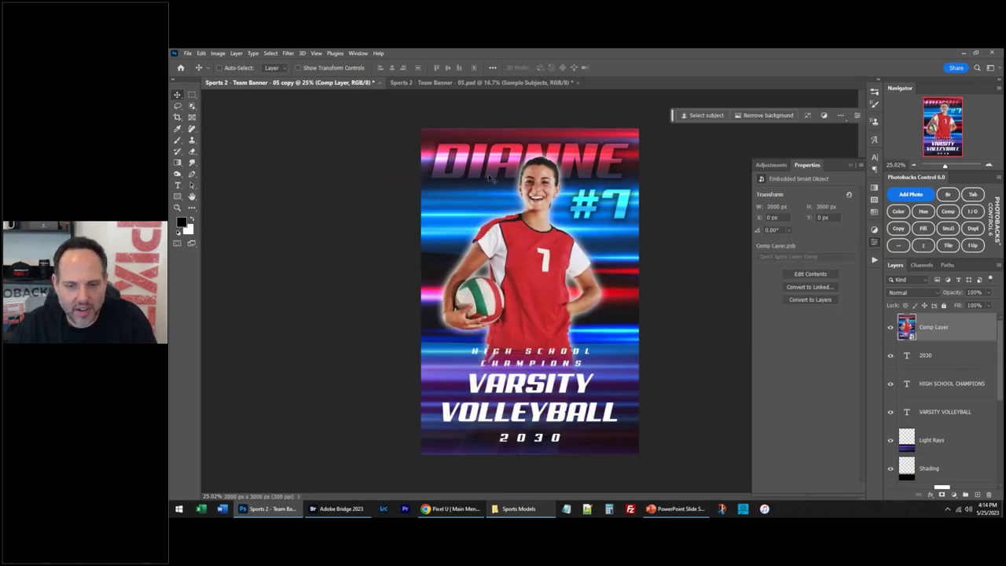
click(288, 54)
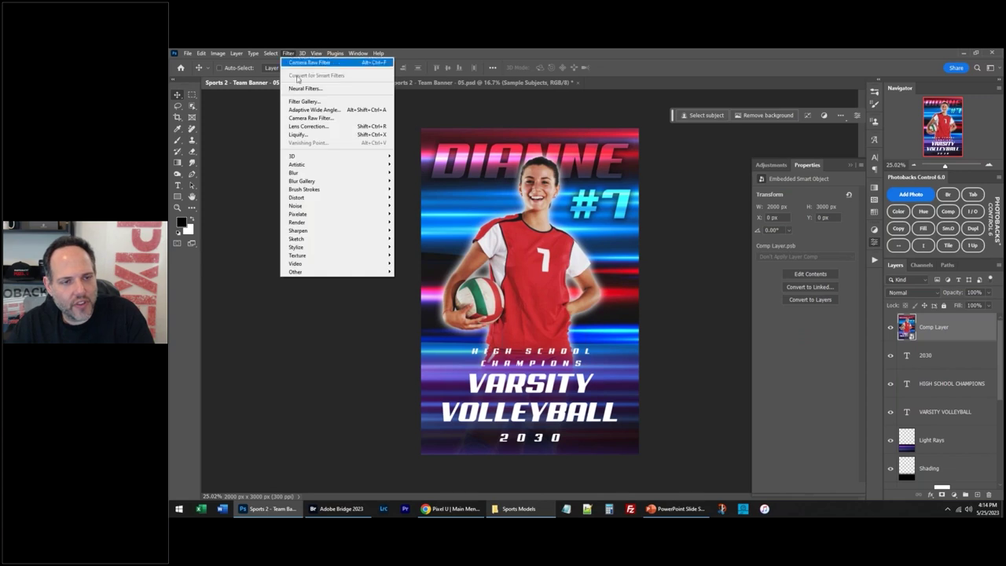
click(324, 122)
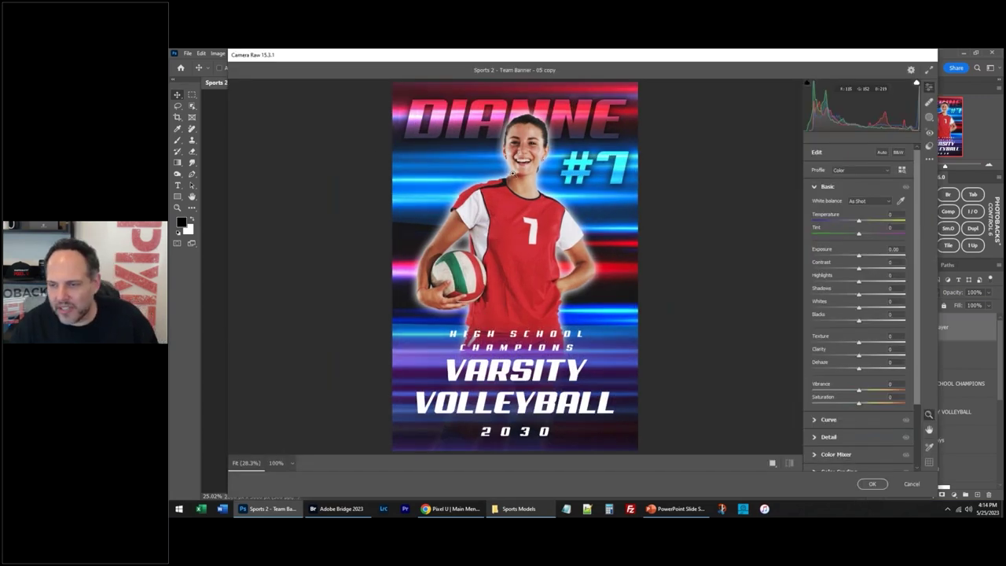
Step: Apply the automatic tone settings, and adjust Blacks to -35, Whites to +44, Highlights to -31, Shadows to +21 and Clarity to +66
click(882, 152)
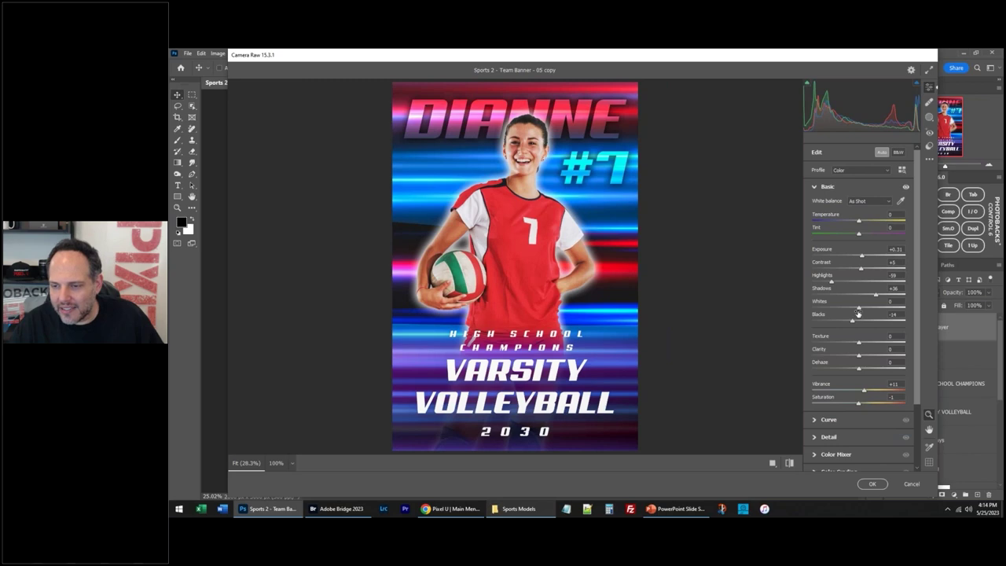
drag(853, 321, 877, 308)
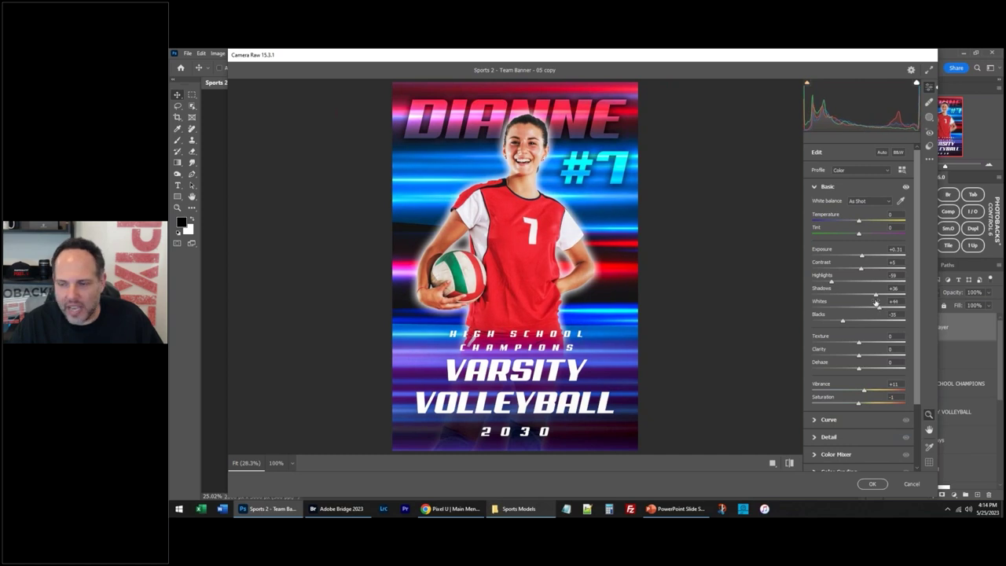
drag(875, 294, 847, 286)
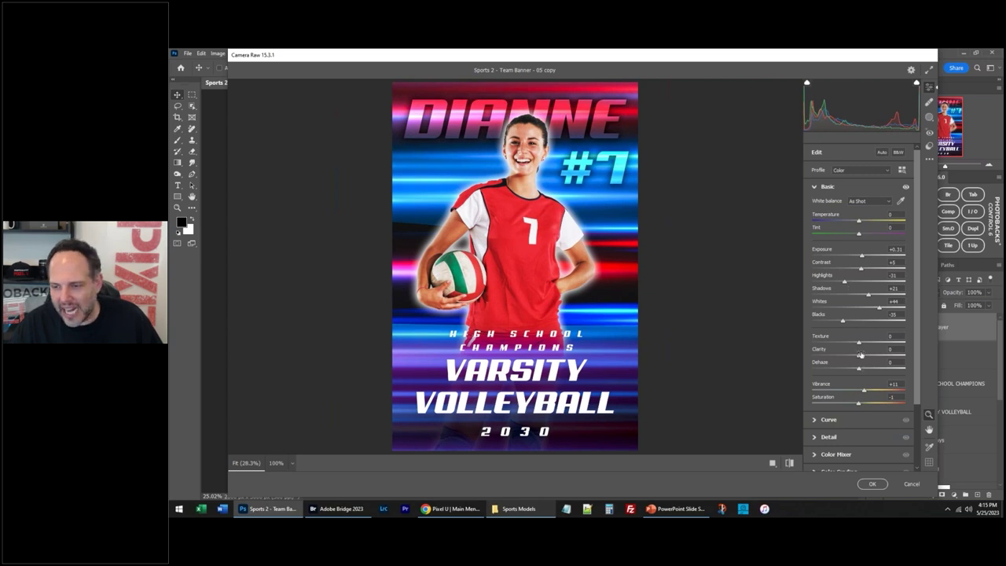
drag(858, 356, 888, 350)
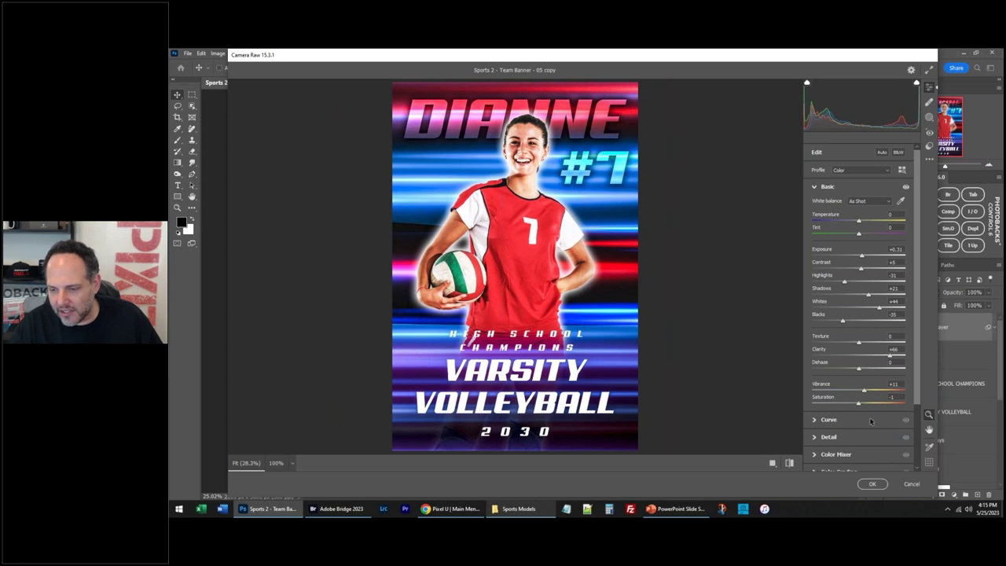
Step: Try a Grain of 4 and a Vignetting of -21 in the Effects settings, and reset both
scroll(872, 424, down, 3)
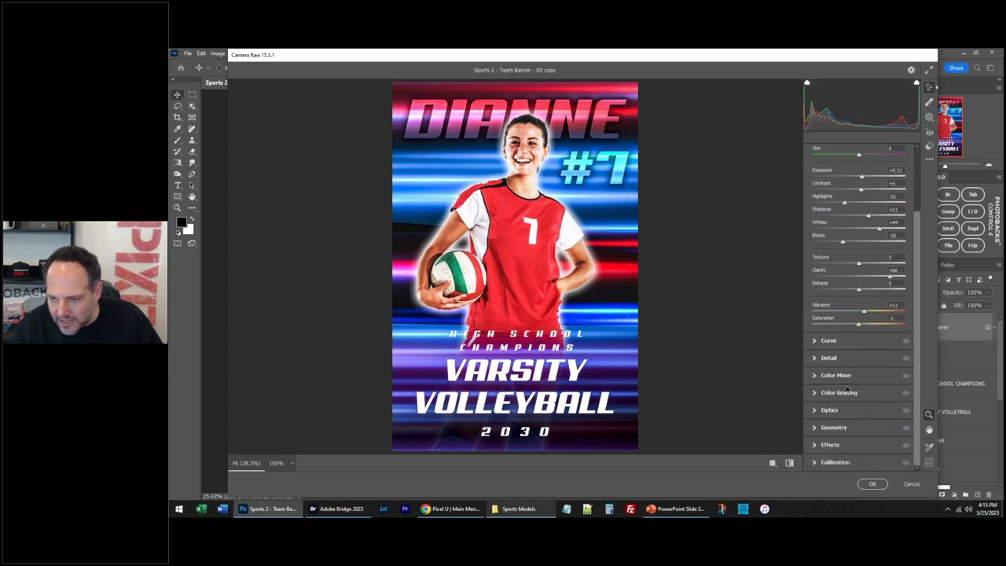
click(829, 358)
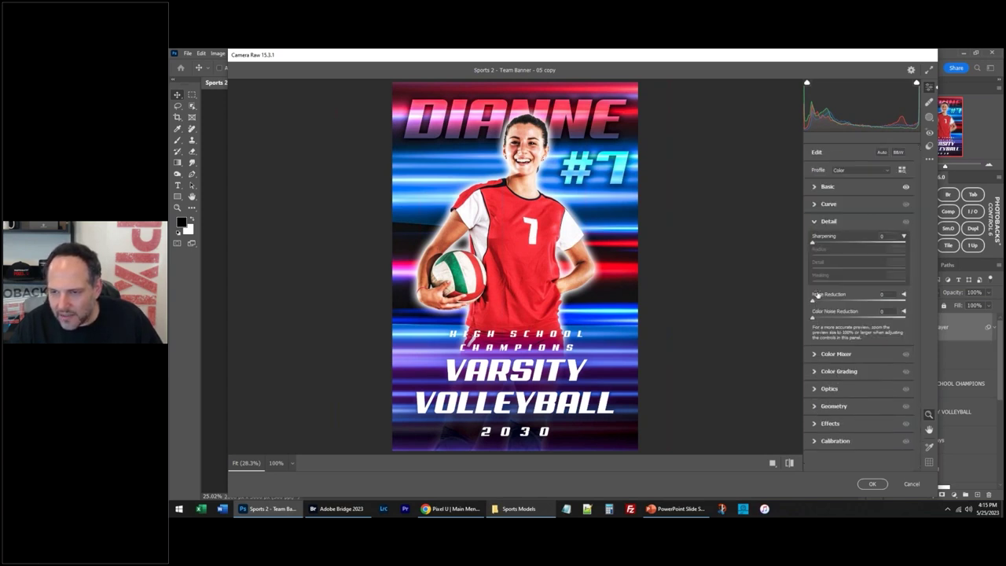
click(830, 425)
drag(814, 330, 849, 347)
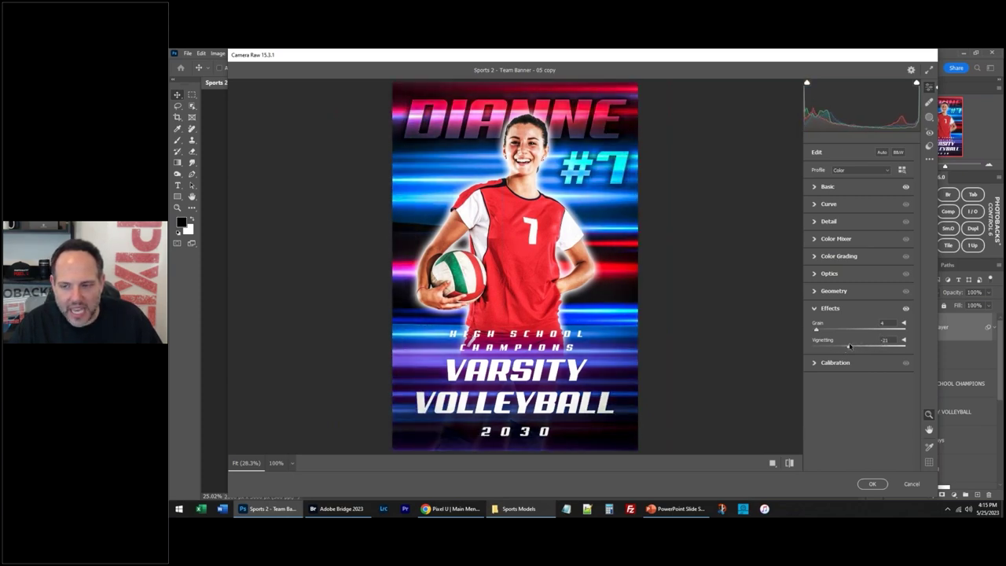
double_click(824, 343)
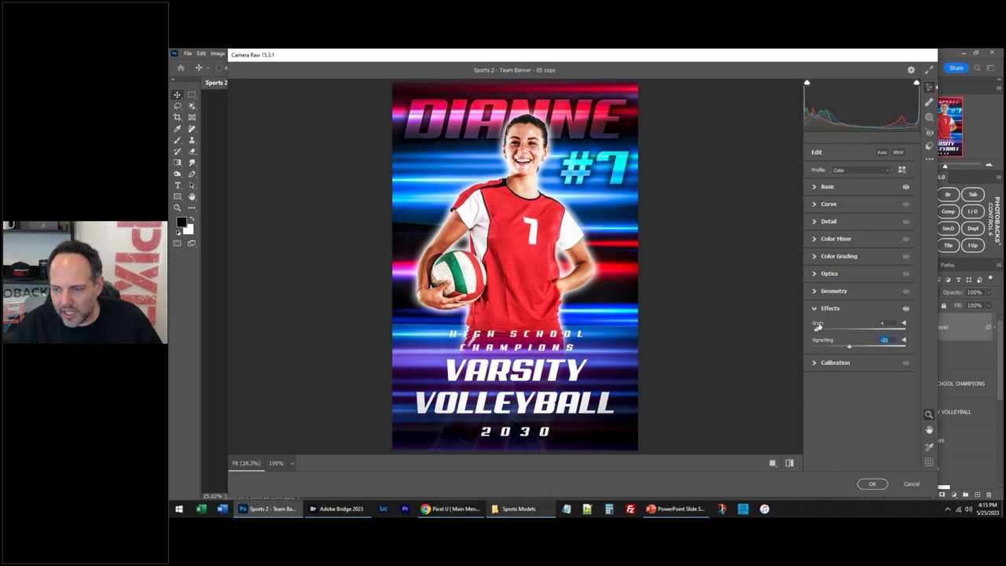
double_click(816, 328)
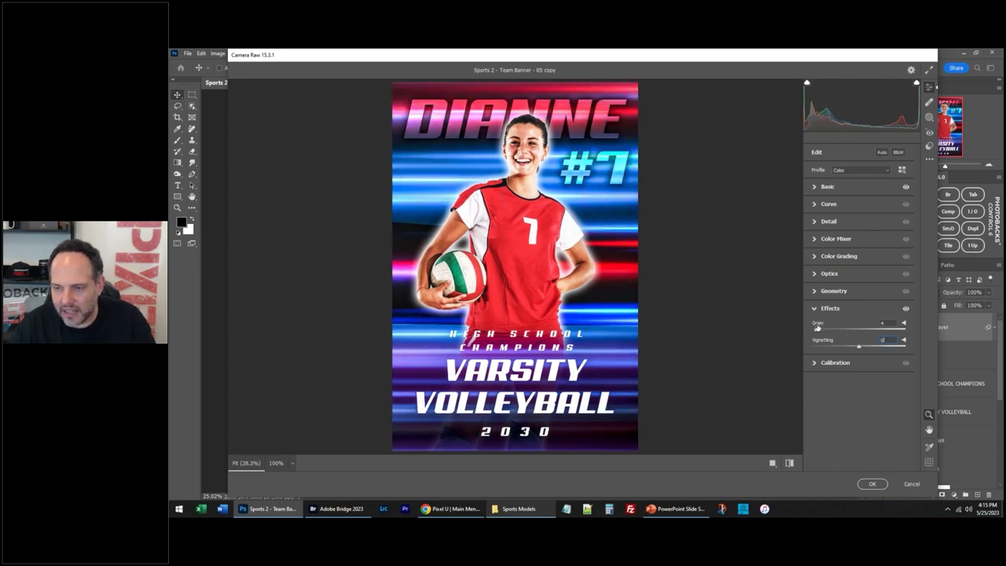
Step: Set Texture to +23 and Dehaze to about +2, and apply the Camera Raw Filter to the comp layer
click(821, 189)
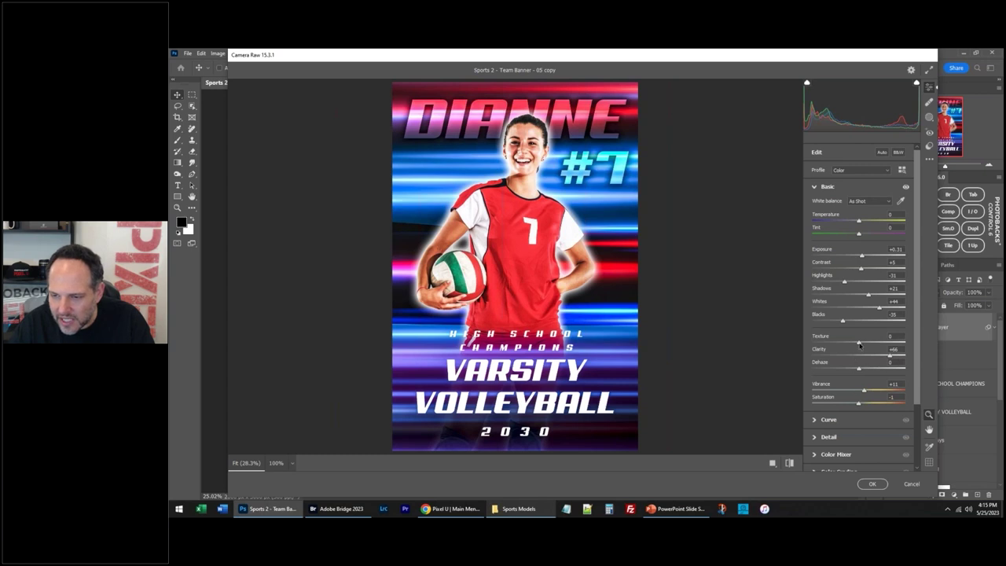
drag(860, 344, 859, 367)
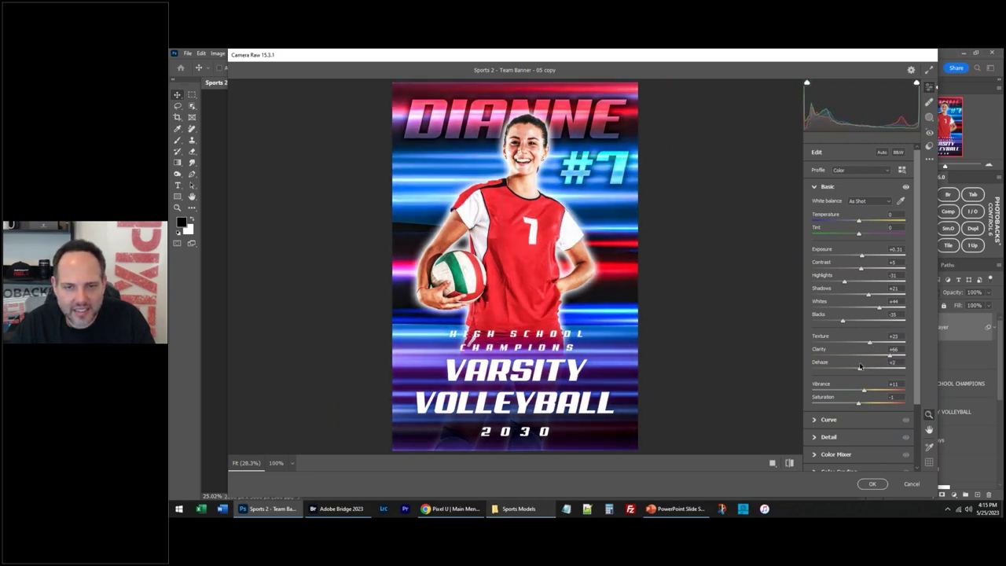
click(867, 483)
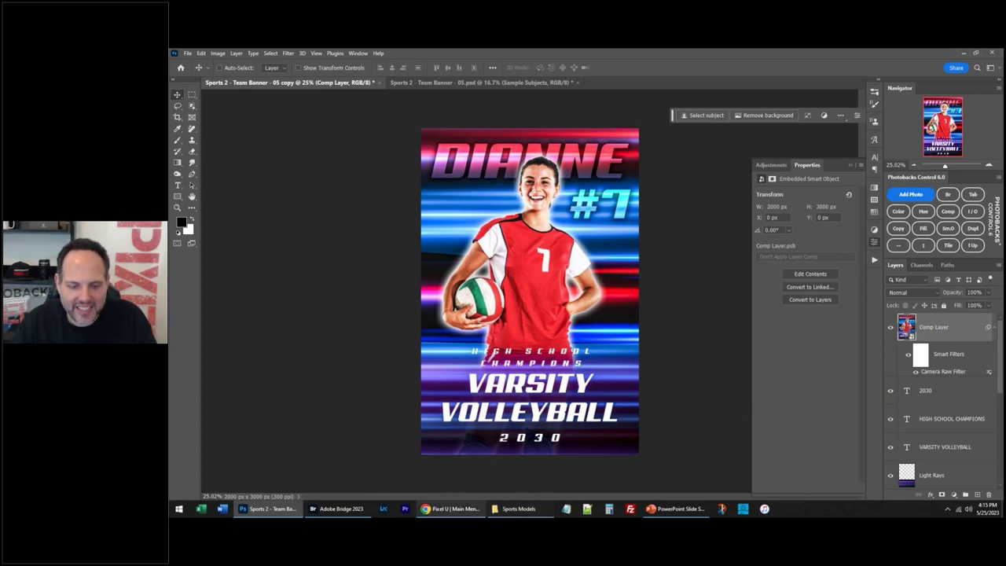
Step: Switch to Chrome and view the Sports Package 2 Video Guide and the My Photobacks page
click(450, 509)
click(361, 55)
click(401, 53)
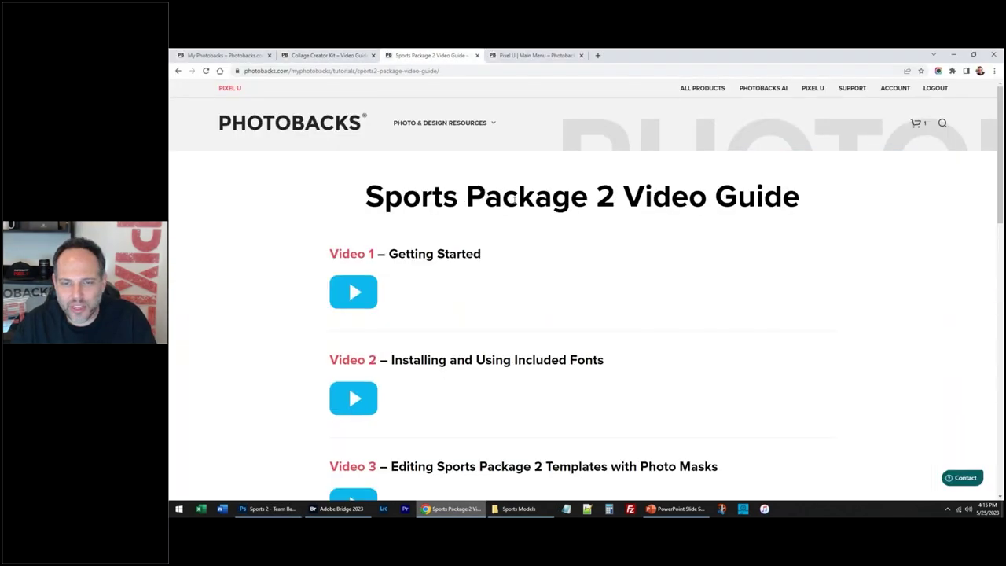
click(224, 56)
Step: Return to the poster in Photoshop, hide the Comp Layer and select the Background layer
click(338, 508)
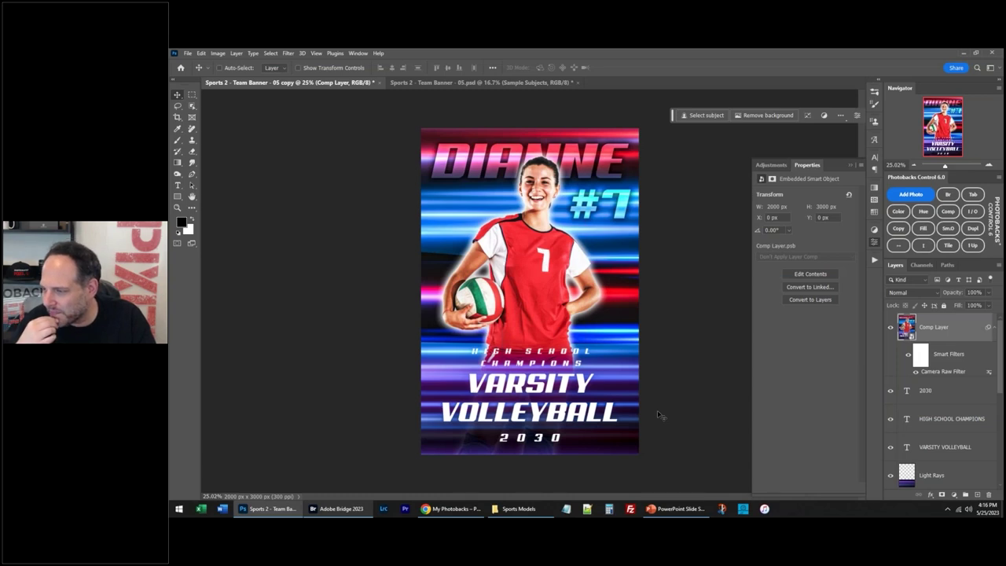
scroll(950, 435, down, 5)
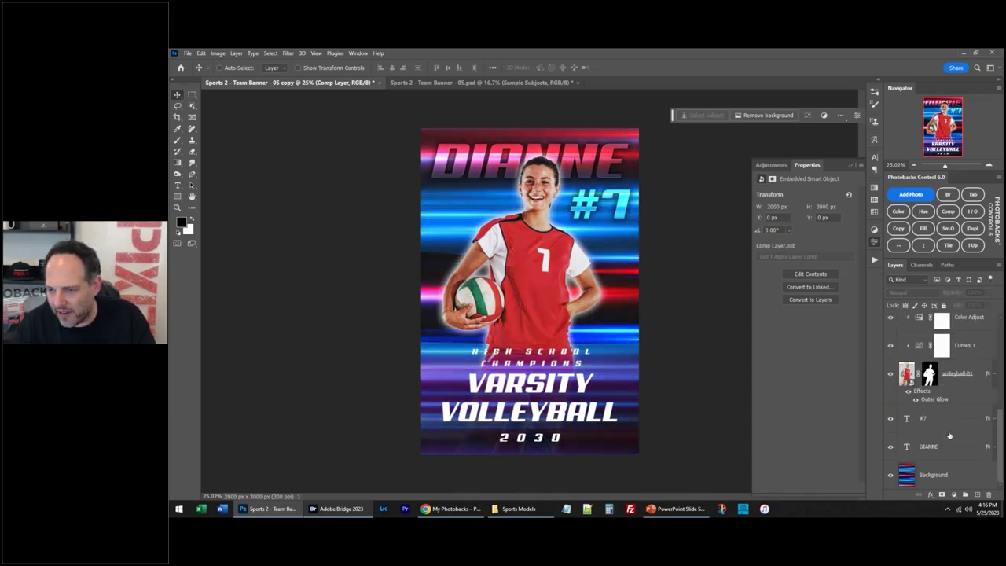
click(948, 482)
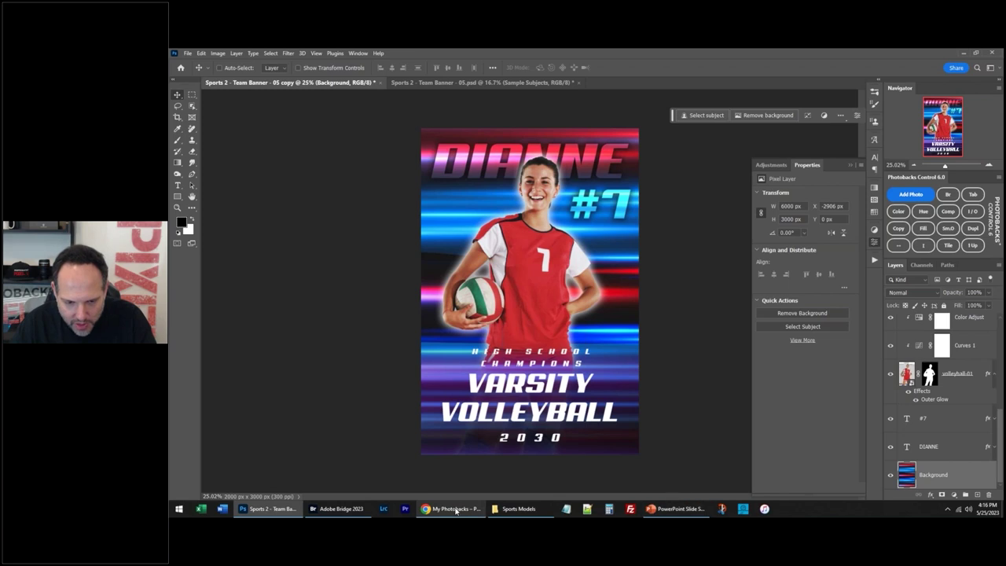
Step: Switch to Adobe Bridge and open the Special Effects Design Assets folder of Premium Package 2
click(339, 508)
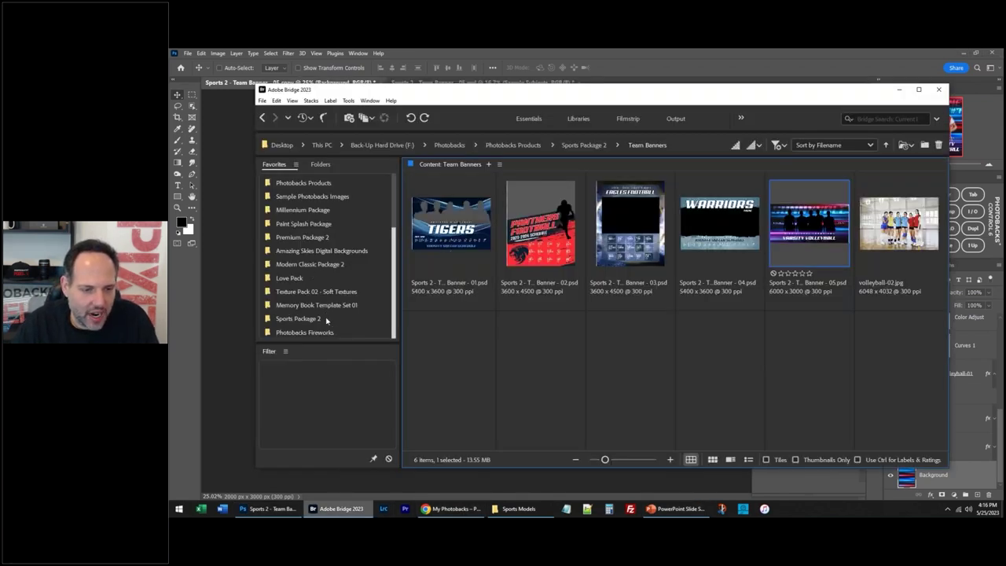
click(310, 239)
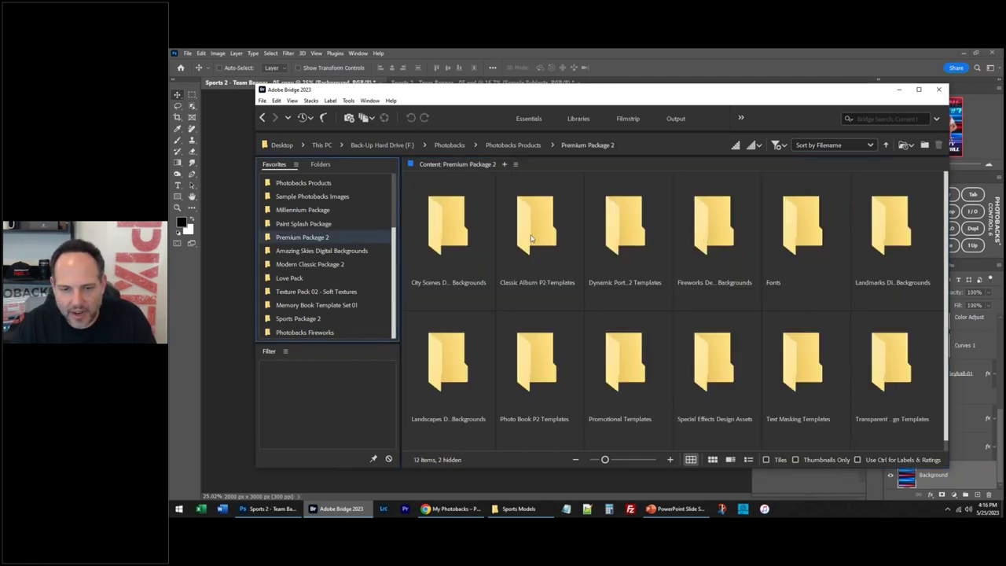
click(625, 145)
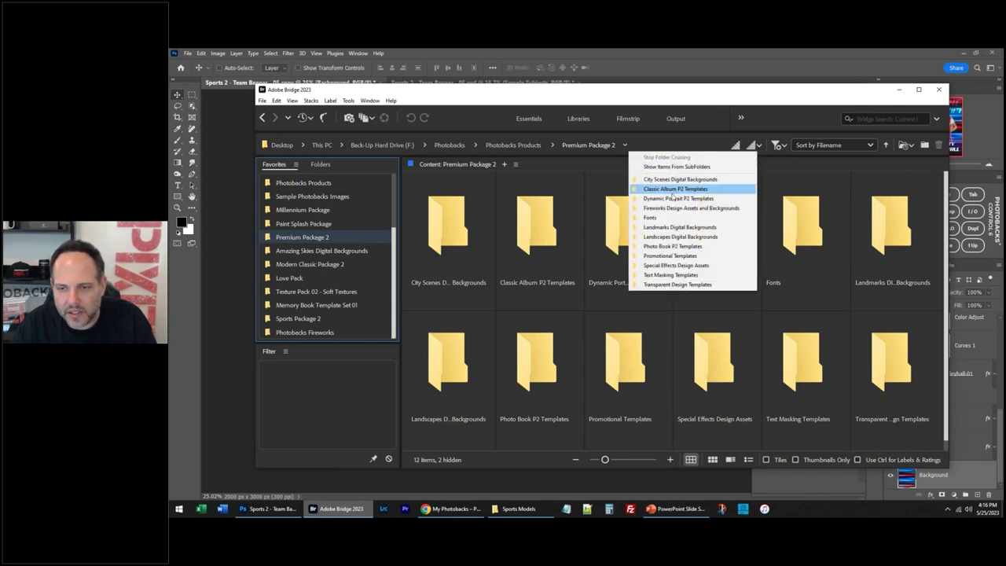
click(675, 265)
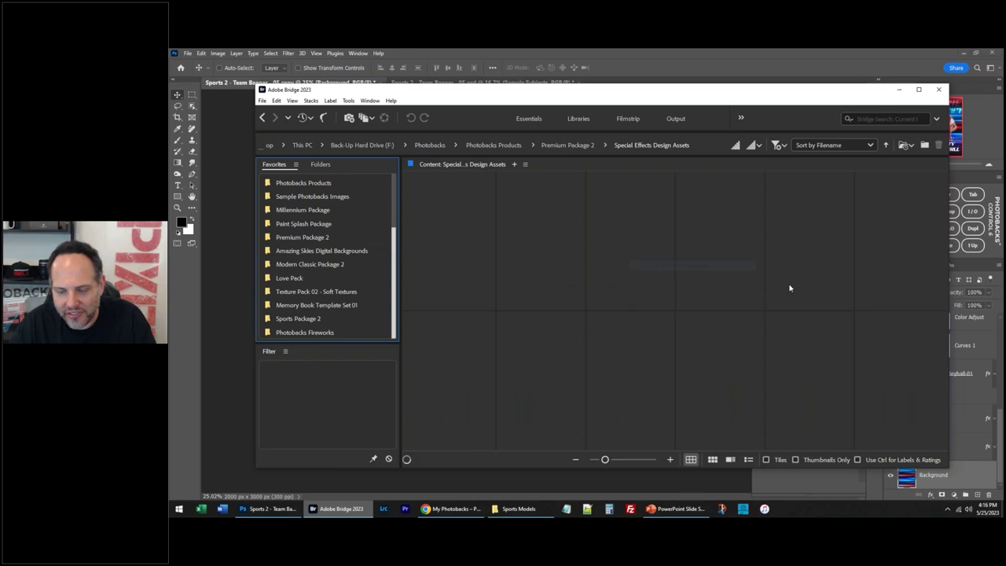
Step: Place the Special Effects - P2 - 04 image above the Background layer, scale it to the full poster height and blend it with Screen
click(272, 509)
drag(542, 336, 542, 334)
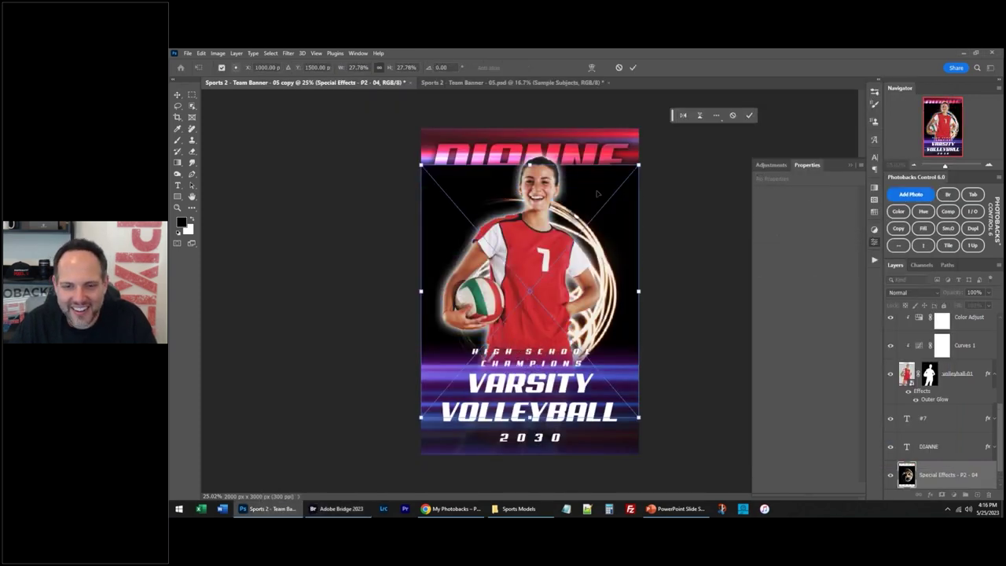
key(Return)
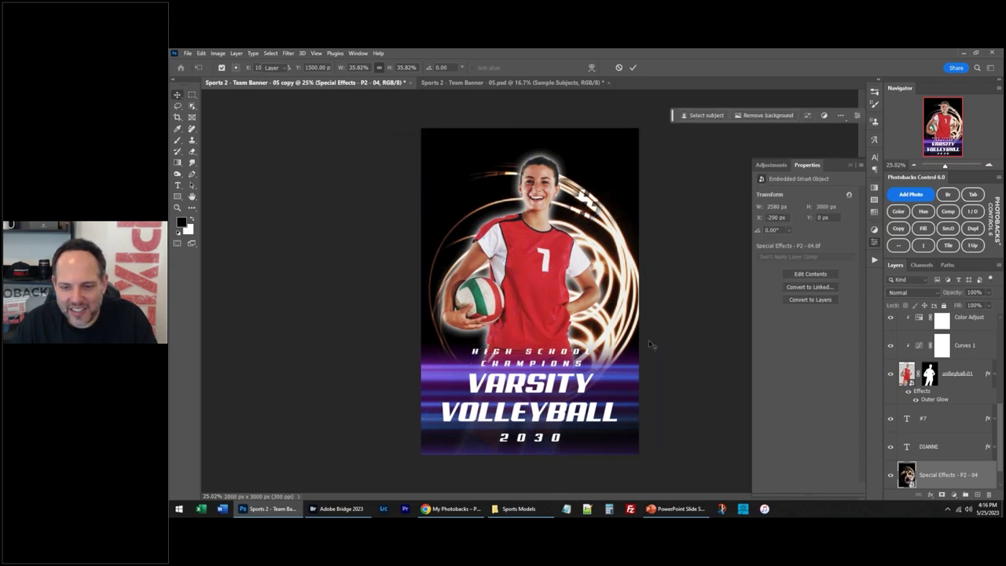
click(916, 293)
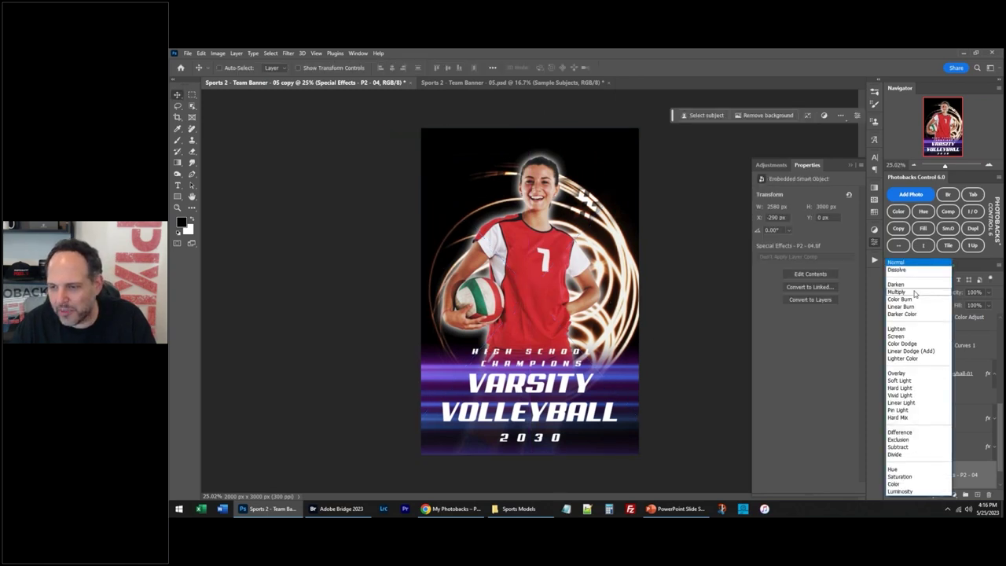
click(912, 334)
scroll(965, 472, down, 1)
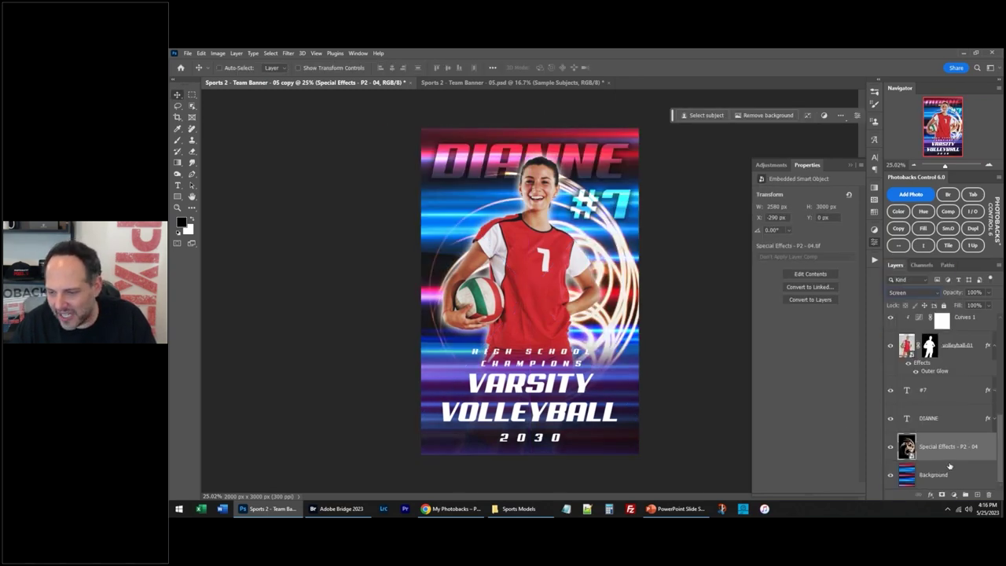
Step: Enlarge the light effect layer to about 4432 x 5154 px and reposition it behind the player at 100% opacity
drag(725, 238, 661, 228)
click(975, 292)
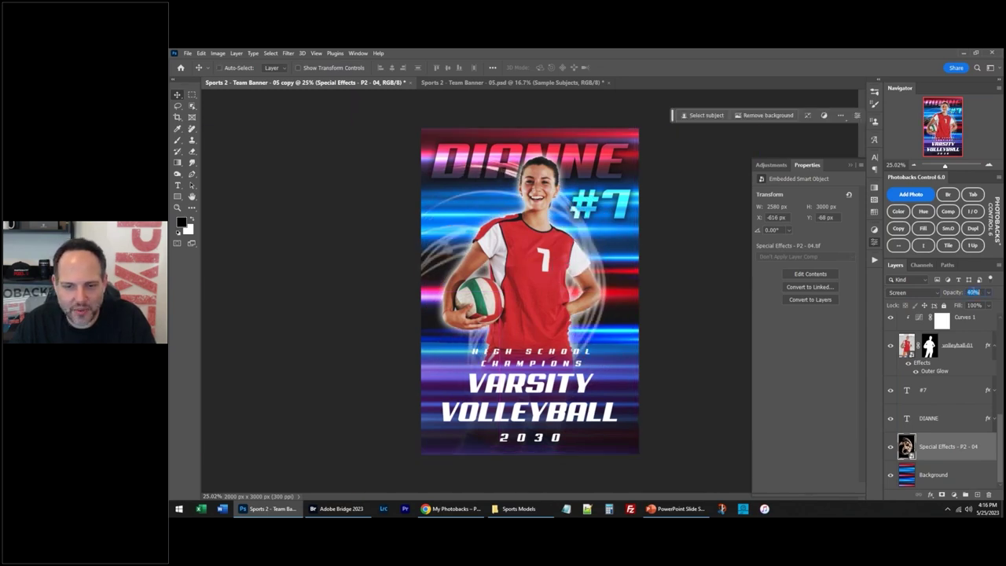
key(ctrl+t)
drag(637, 283, 819, 247)
key(Return)
drag(613, 226, 586, 256)
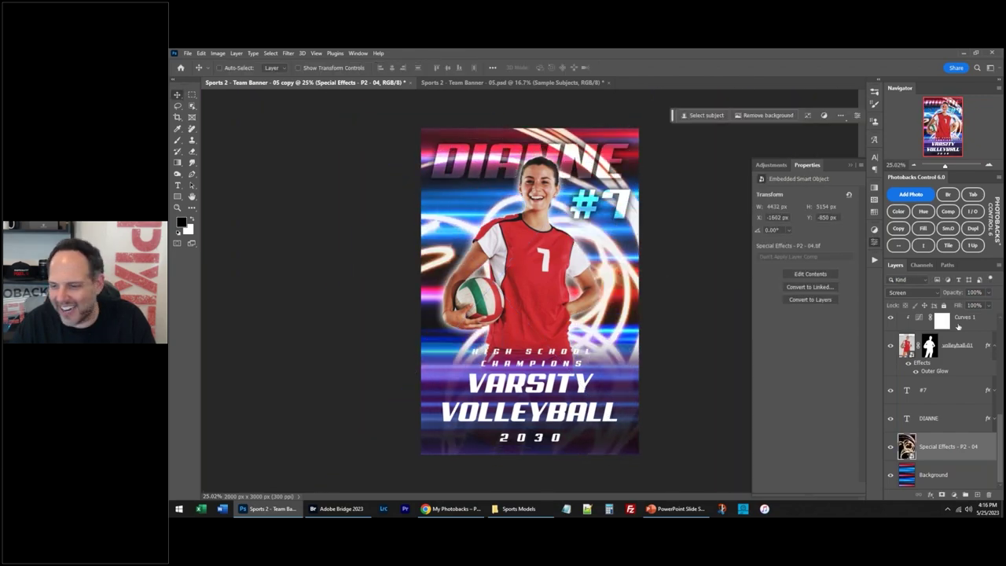
Step: Clip a red #d12f34 color fill to the light effect, and move the effect to about X -1750, Y -866 px
click(899, 211)
click(572, 229)
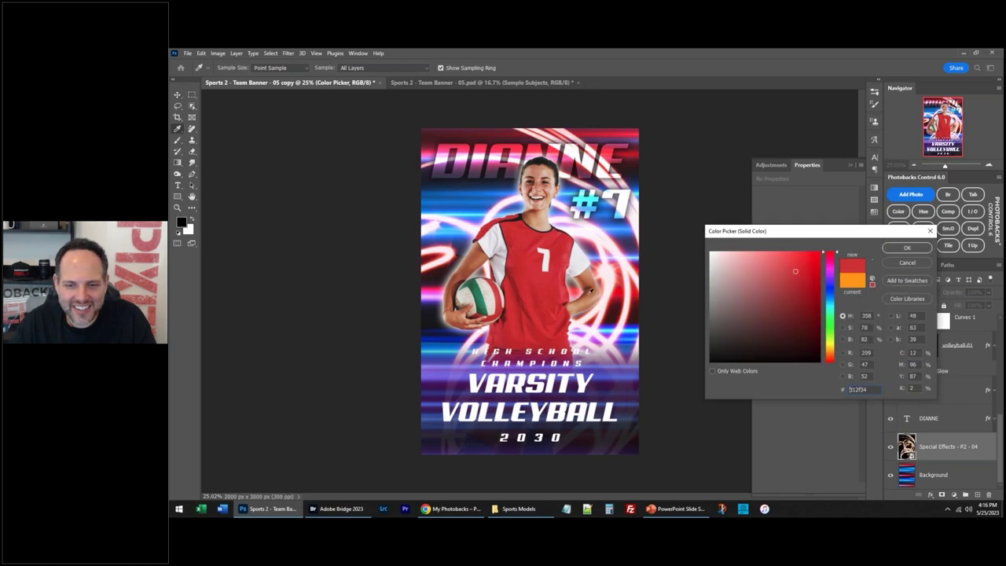
click(907, 248)
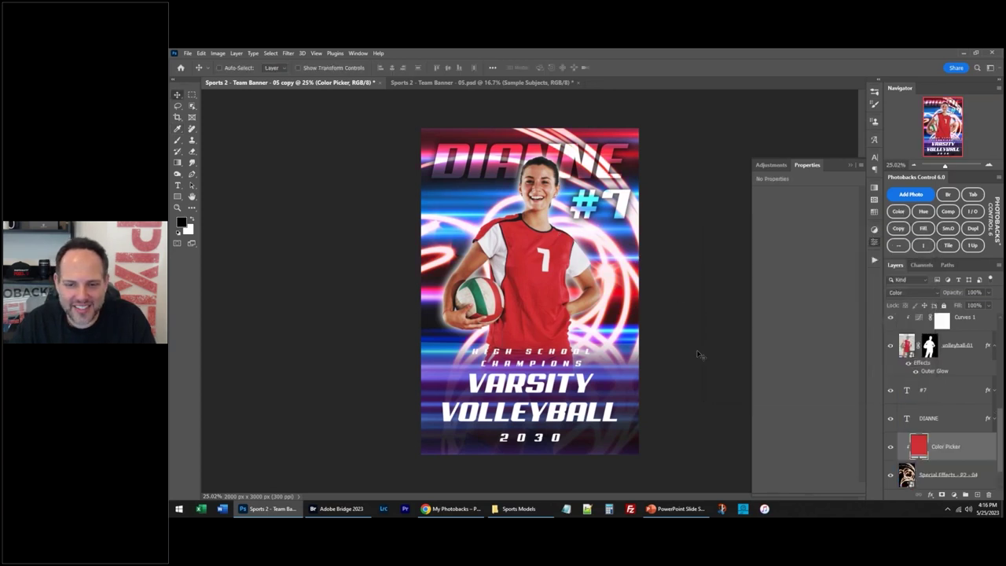
click(617, 336)
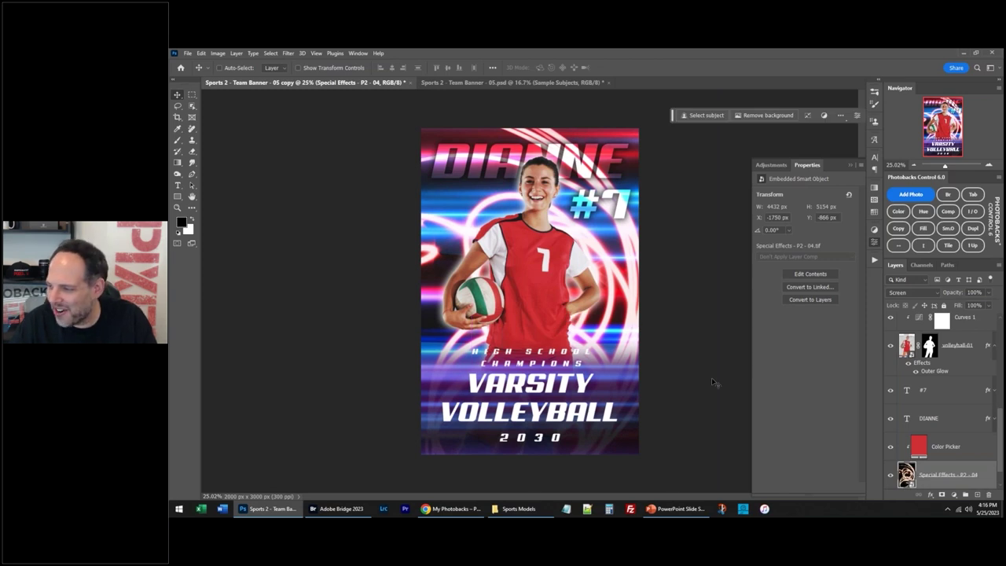
Step: Delete the light effect layer and its red color fill
key(Delete)
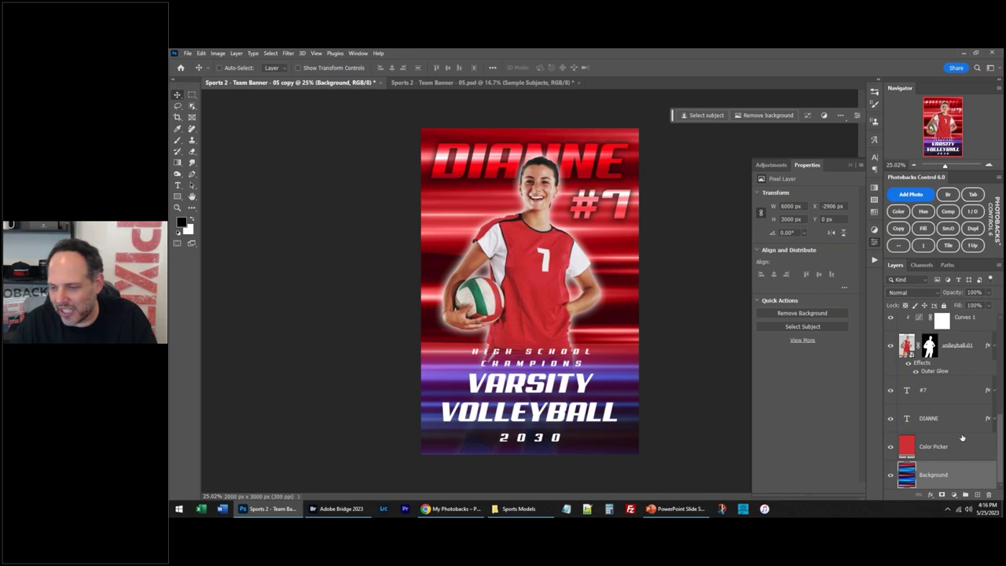
alt+click(944, 462)
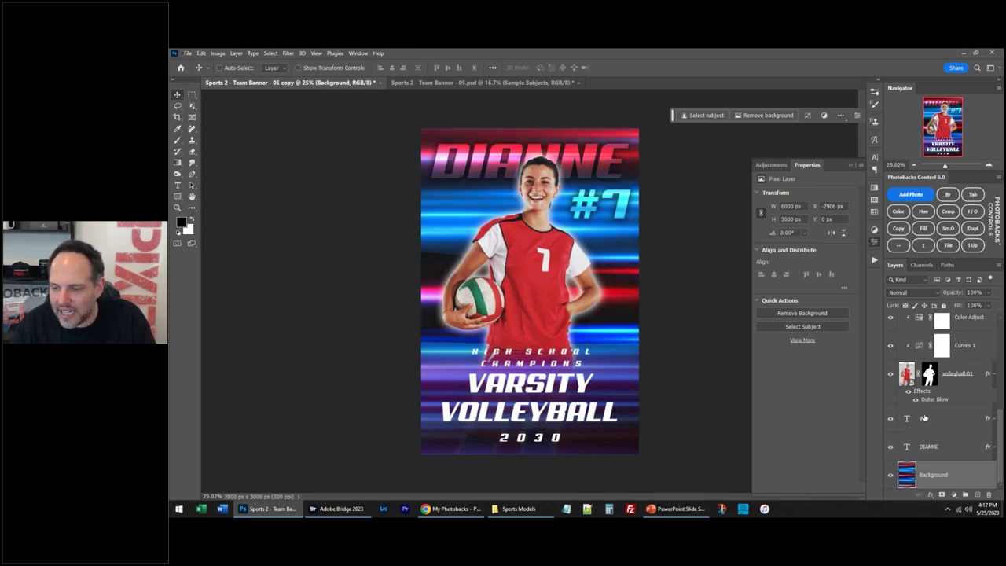
Step: Add a Hue/Saturation adjustment above the Background layer with hue +140 and saturation -3
click(922, 211)
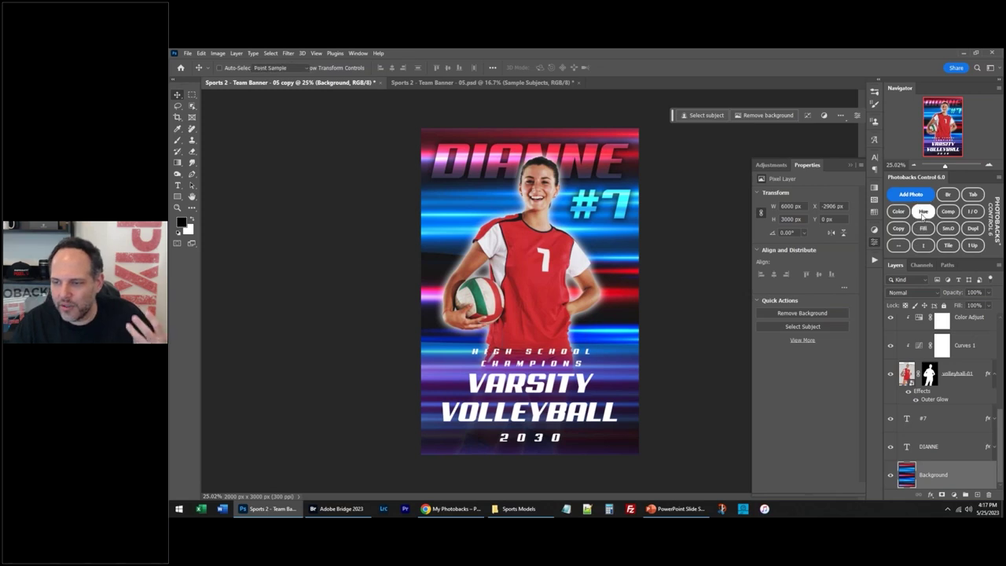
drag(777, 218, 724, 221)
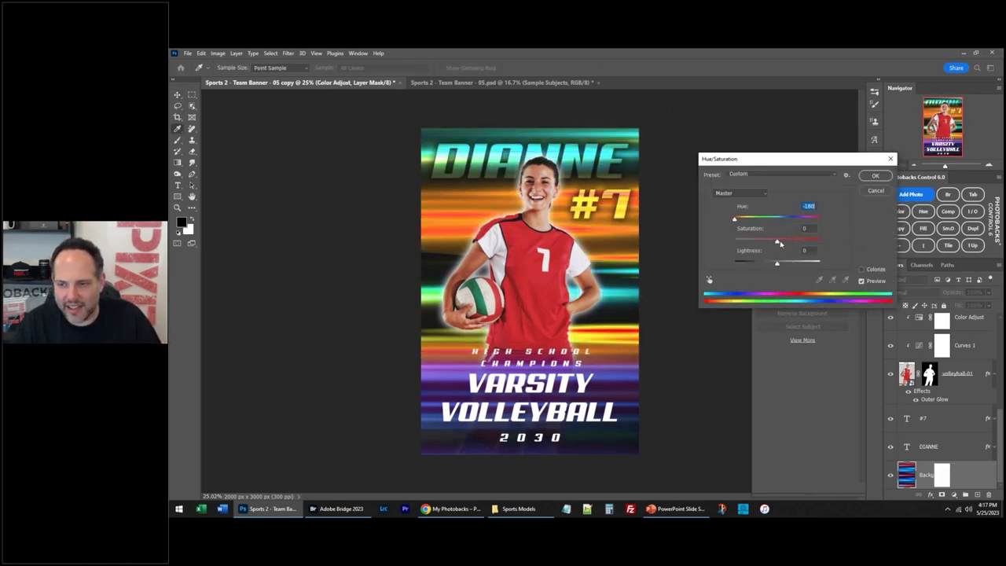
mouse_move(790, 243)
mouse_down()
mouse_move(747, 219)
mouse_move(814, 214)
mouse_up()
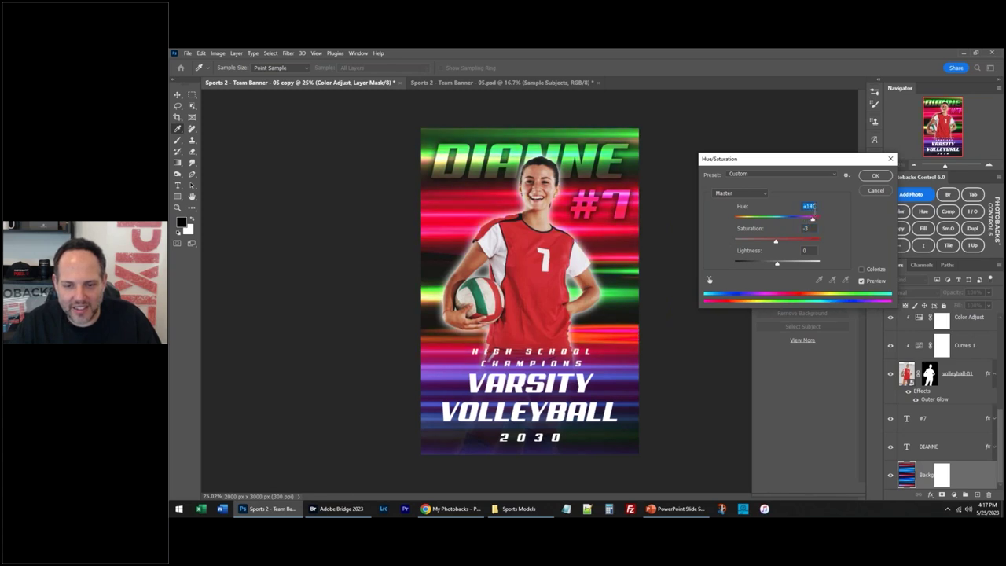
click(875, 176)
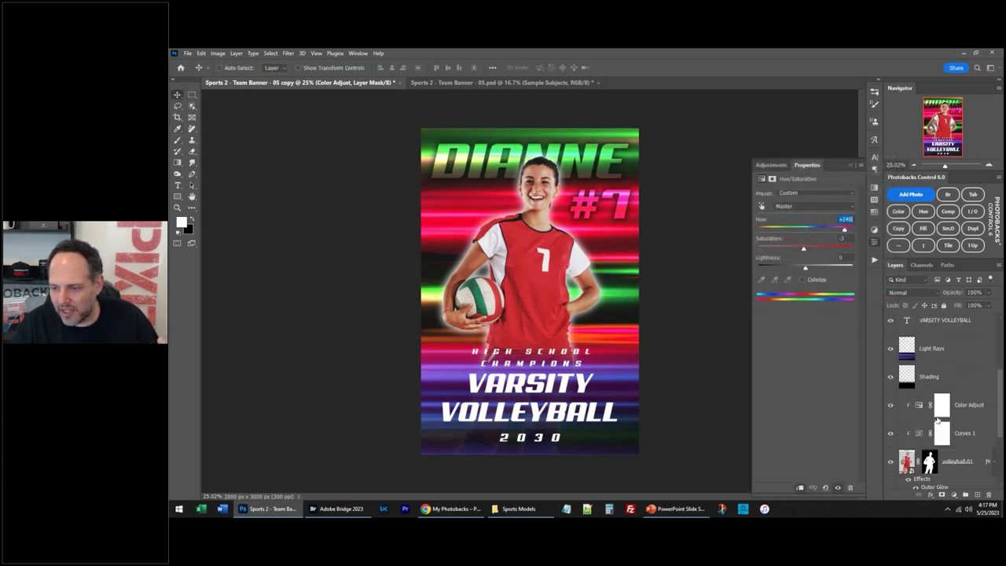
Step: Recolor the Light Rays layer with a clipped Hue/Saturation adjustment at hue -180
key(ctrl+u)
drag(777, 220, 734, 220)
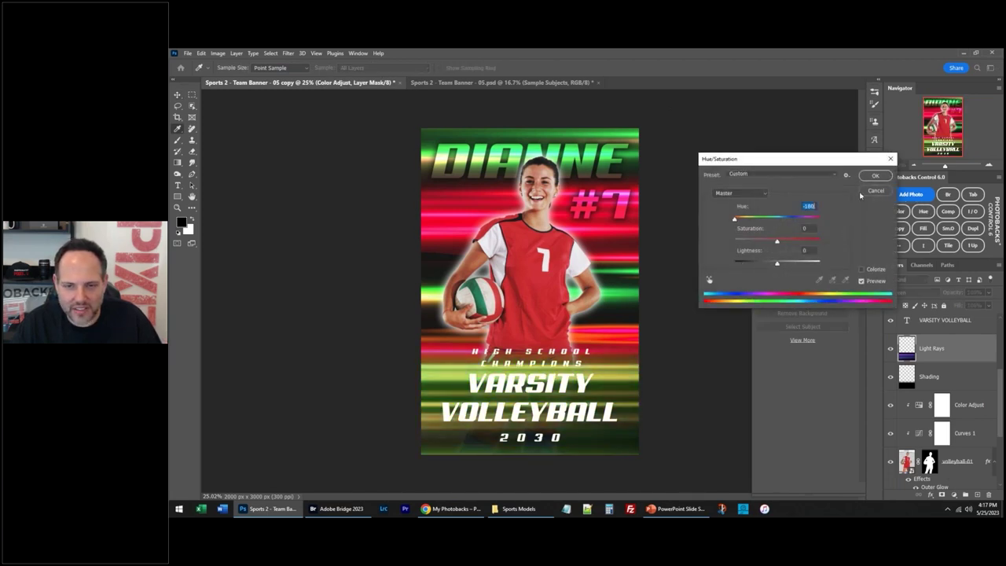
click(875, 176)
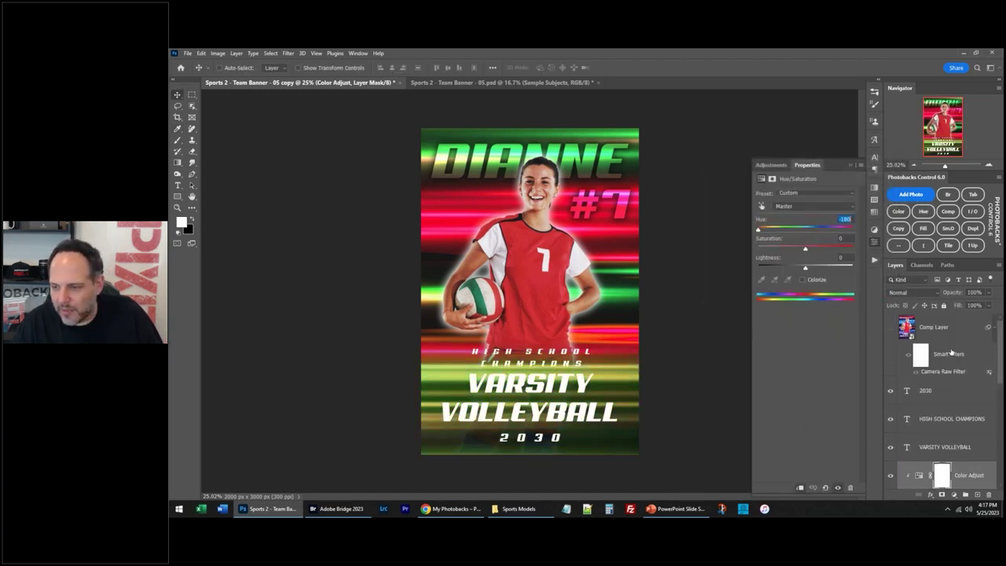
Step: Merge the poster into a new smart object comp layer and grade it in Camera Raw with Auto, Whites +37, Blacks +19, Texture +10, Clarity +70
click(948, 211)
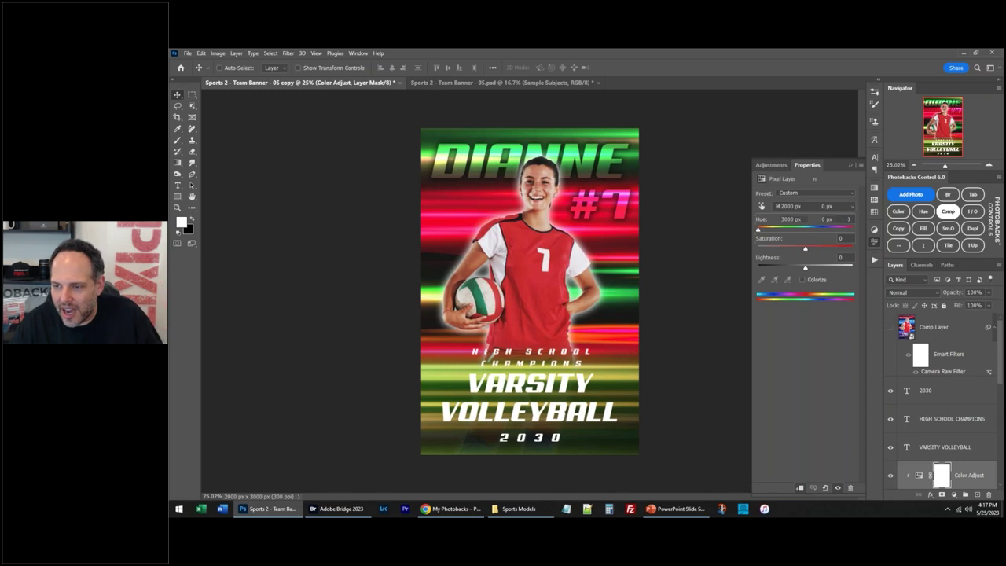
click(947, 228)
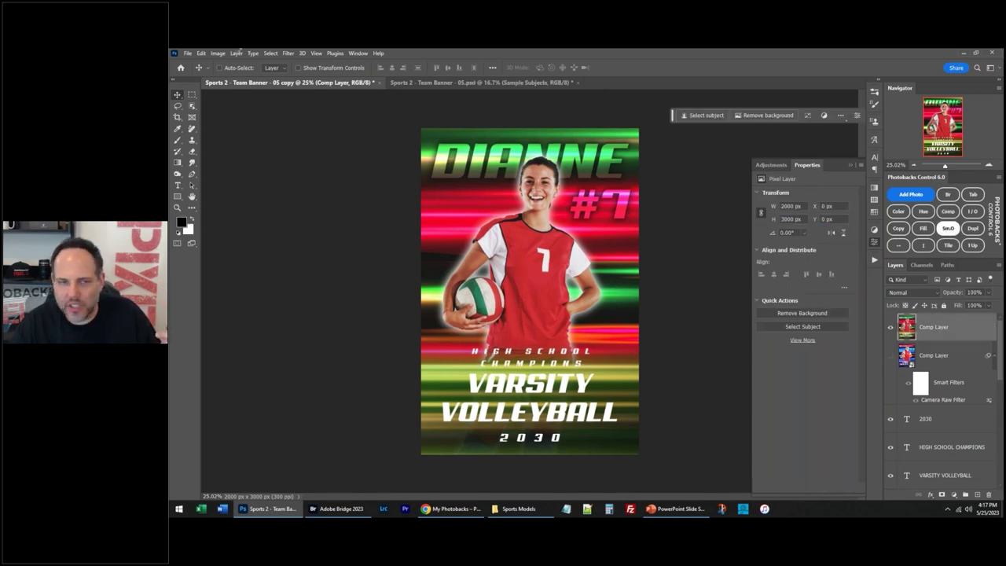
click(289, 53)
click(322, 63)
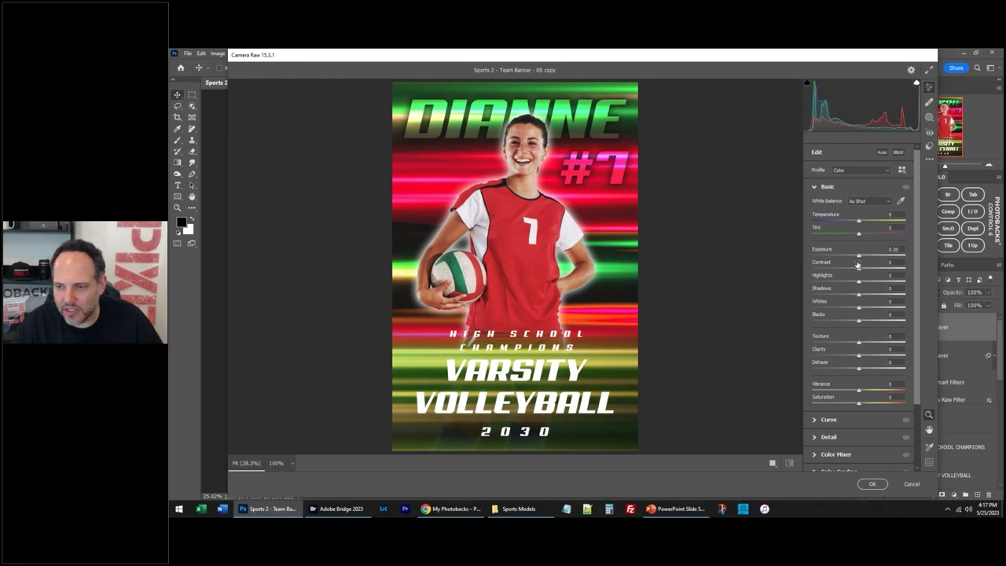
click(882, 151)
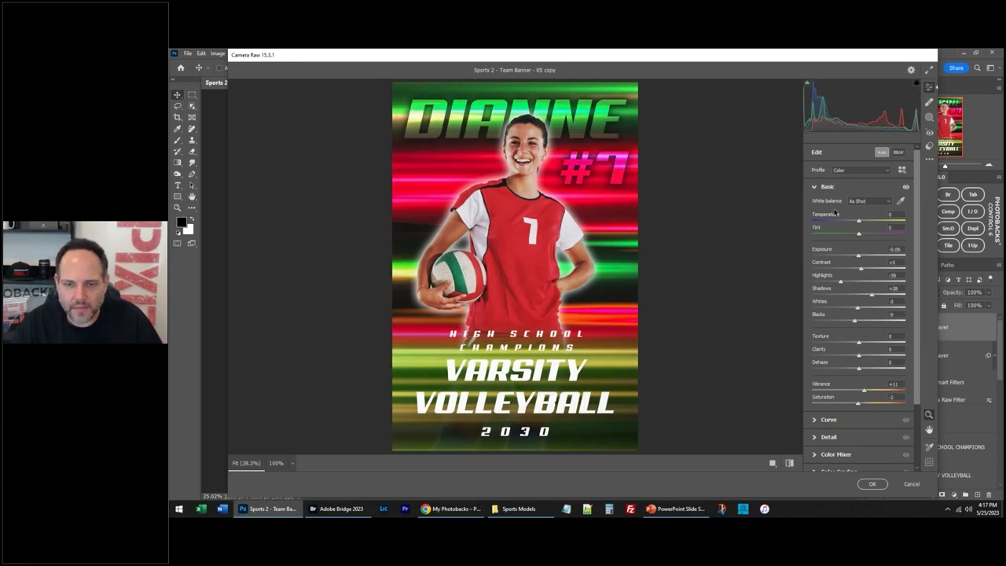
drag(854, 320, 876, 308)
drag(859, 342, 888, 356)
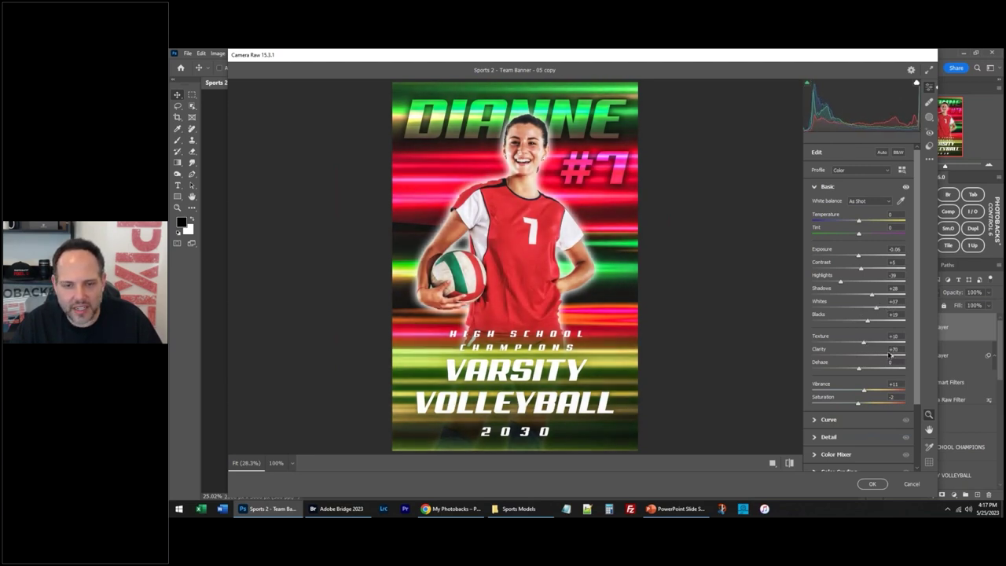
click(872, 483)
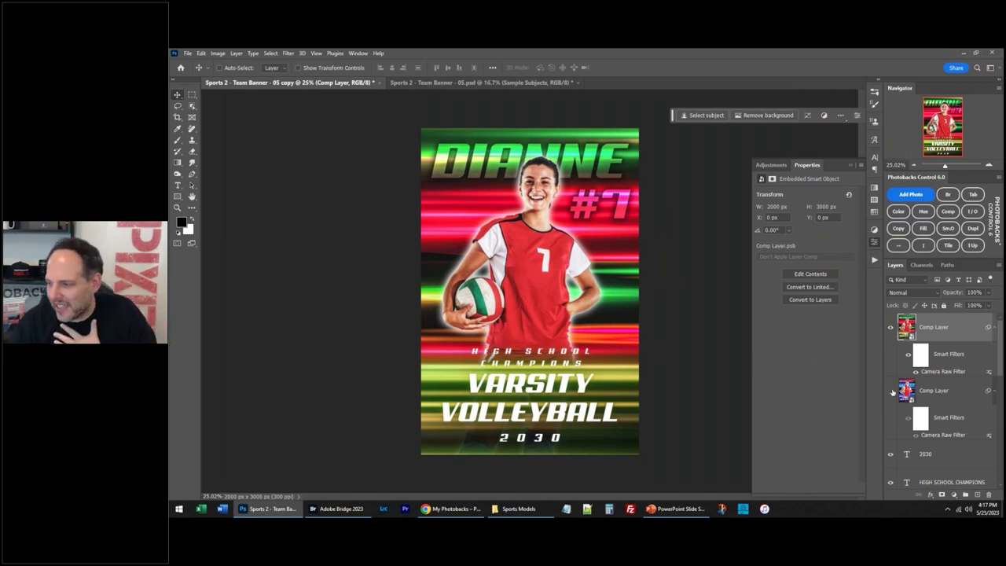
Step: Compare the blue-red and red-green poster versions by toggling the visibility of the upper Comp Layer
click(891, 329)
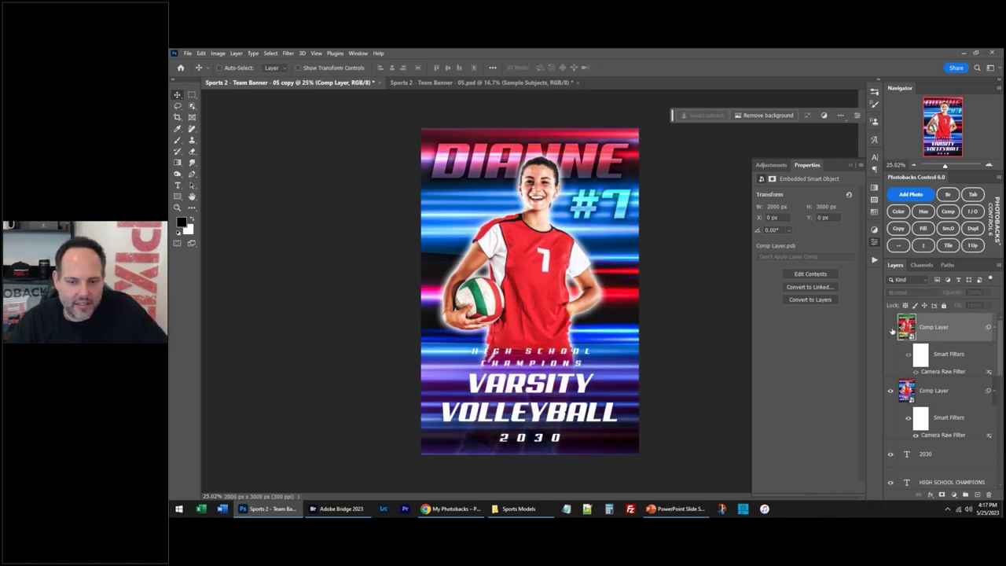
click(891, 329)
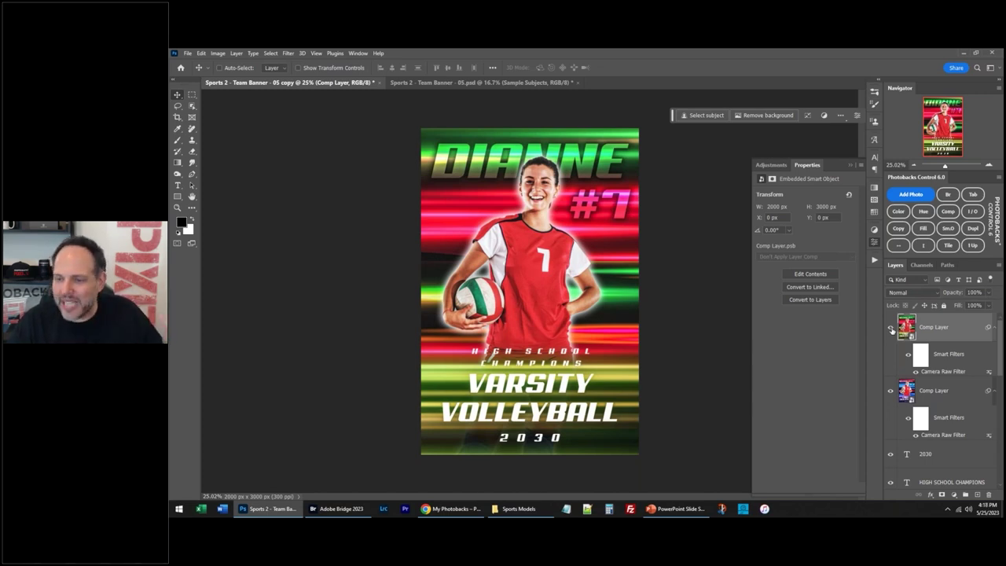
click(891, 329)
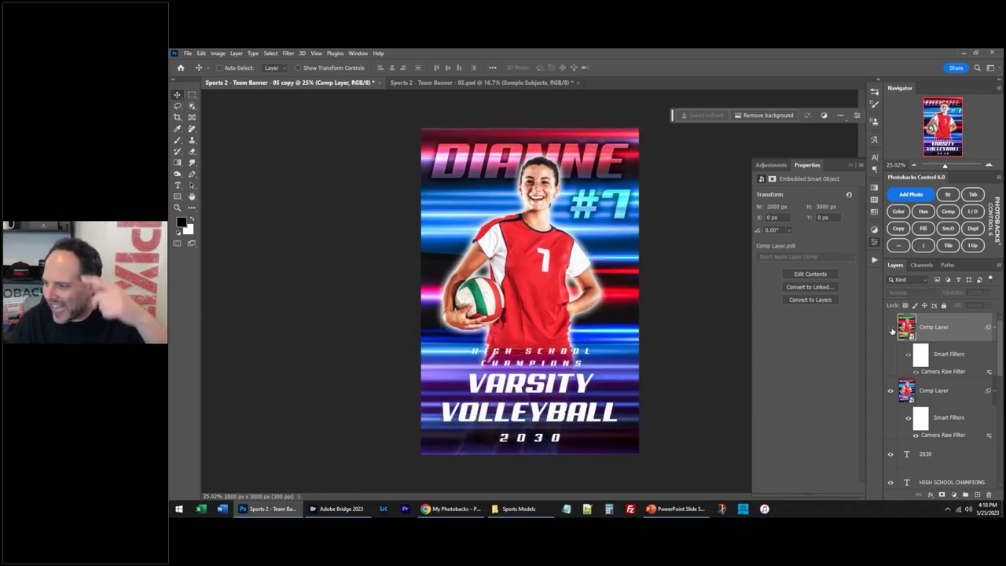
click(892, 329)
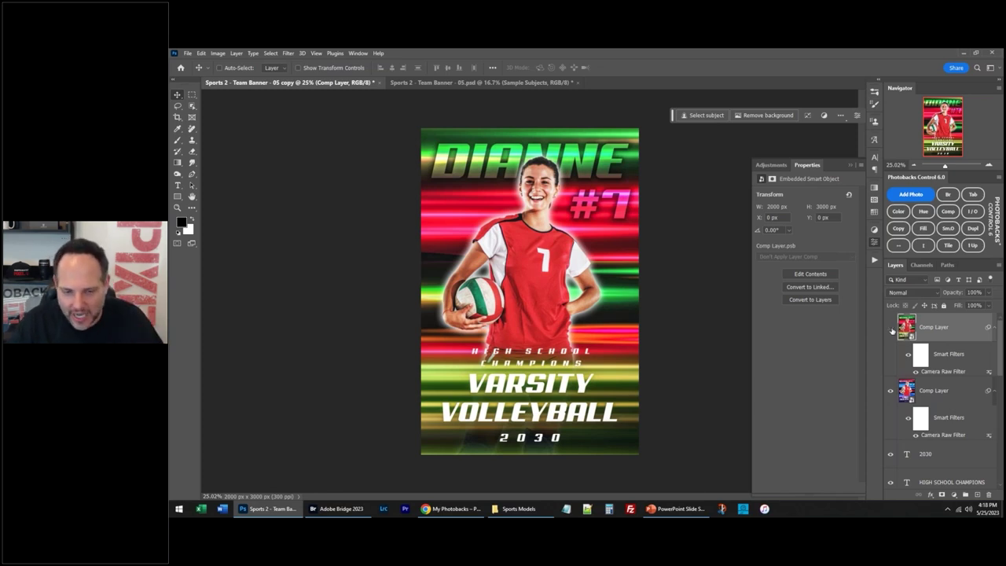
click(891, 327)
click(890, 327)
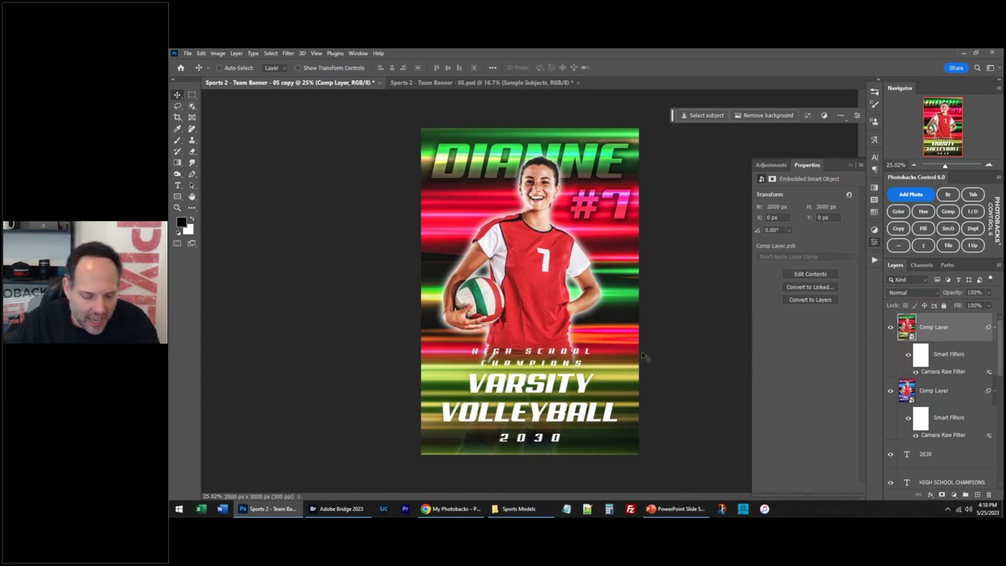
Step: Crop the poster more tightly around the player at a 2:3 ratio
key(c)
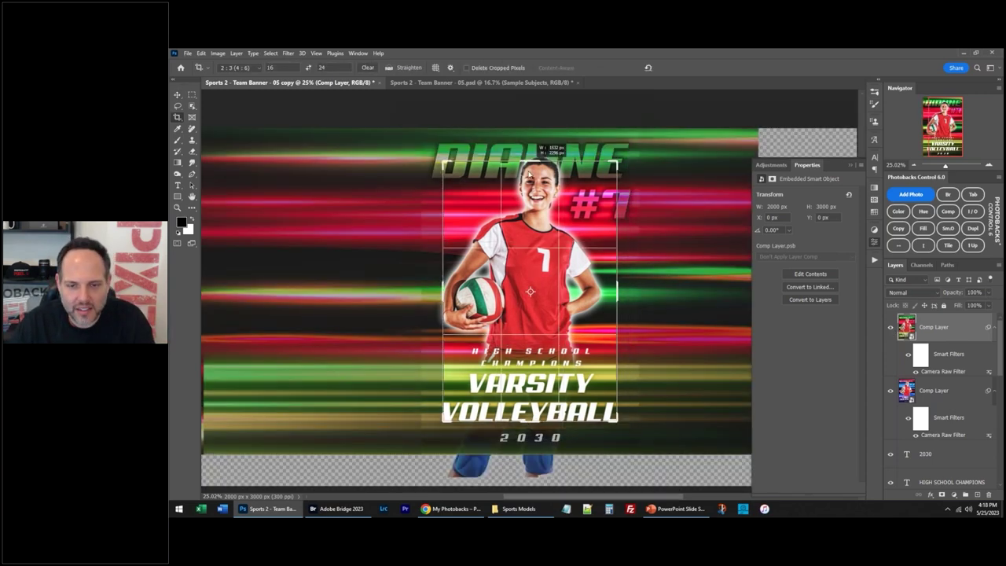